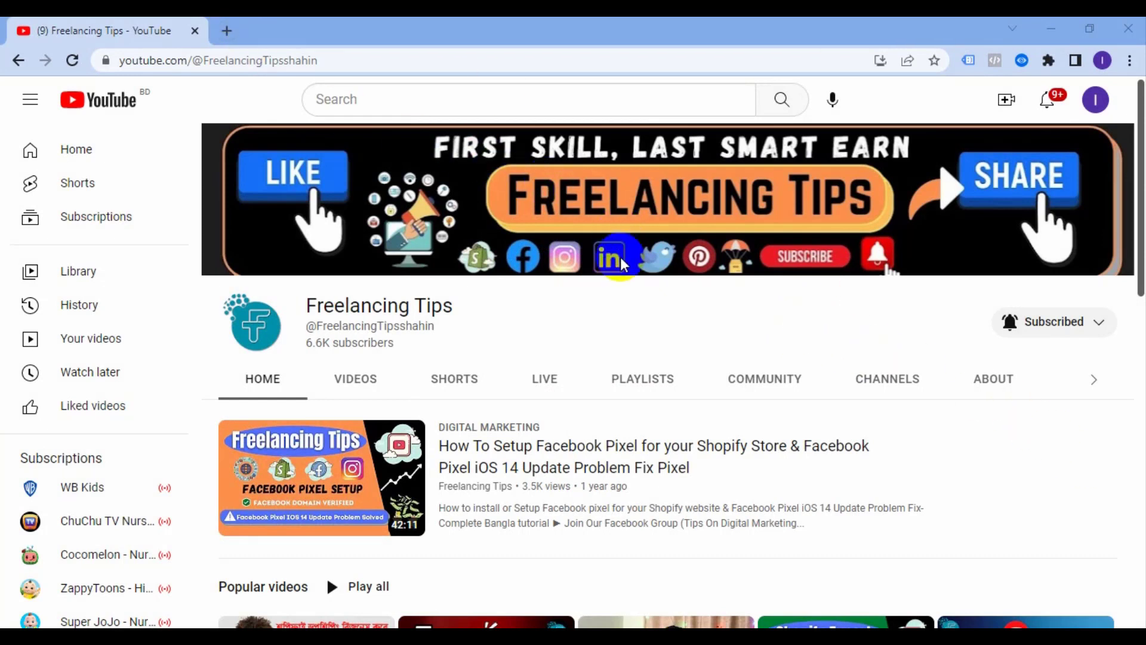
Open the store admin at 073698-2.myshopify.com/admin in a new browser tab
click(231, 31)
text(073698-2.myshopify.com/admin)
key(Return)
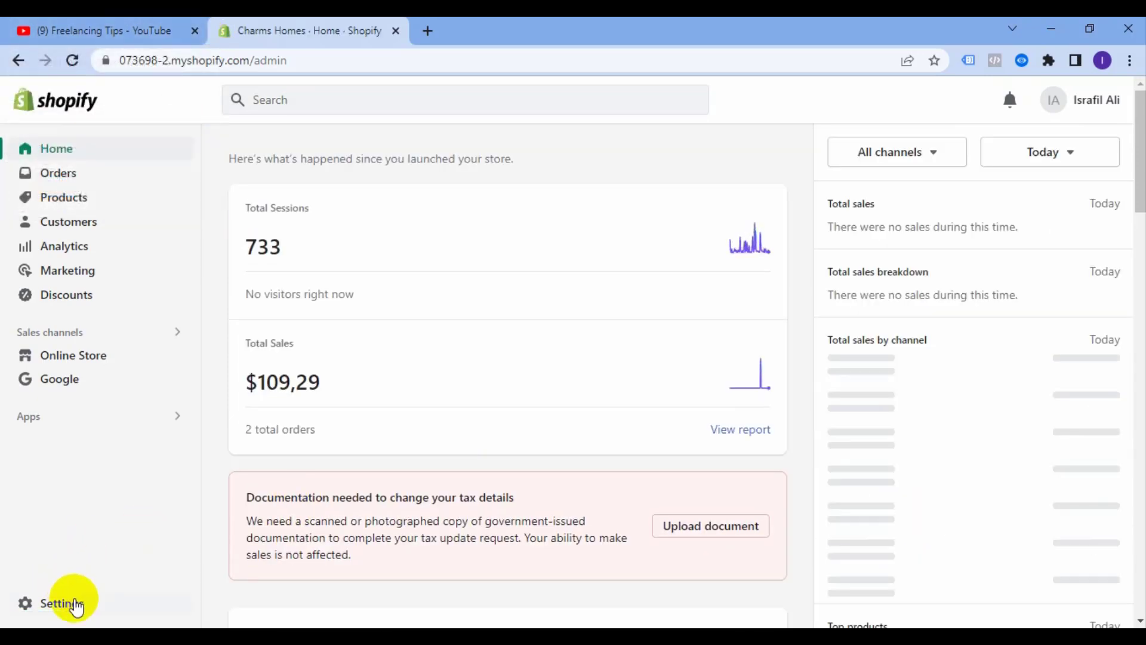
Go to the store's domain settings and open the details page of kitchencentre.us
click(71, 604)
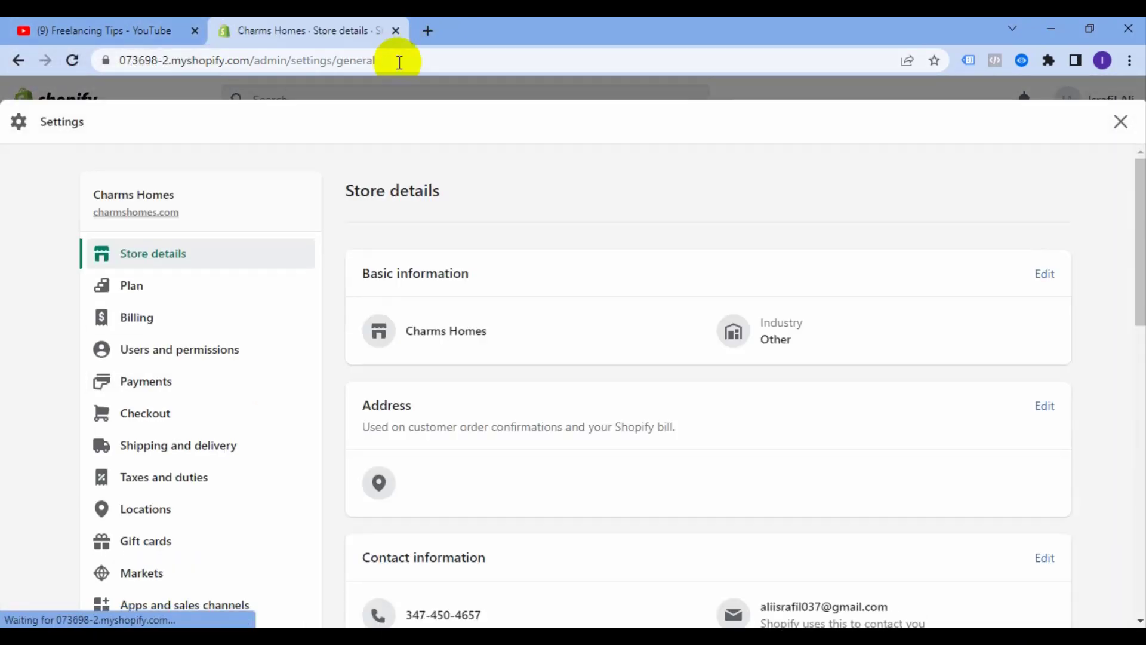
scroll(890, 519, down, 3)
click(160, 468)
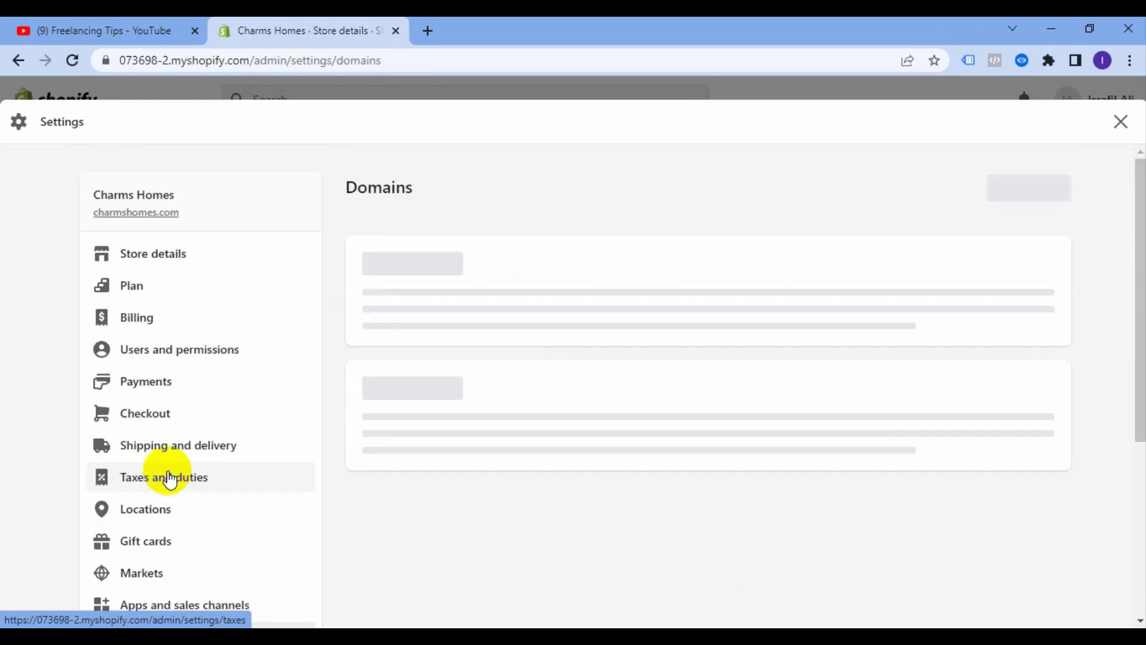
scroll(427, 450, down, 3)
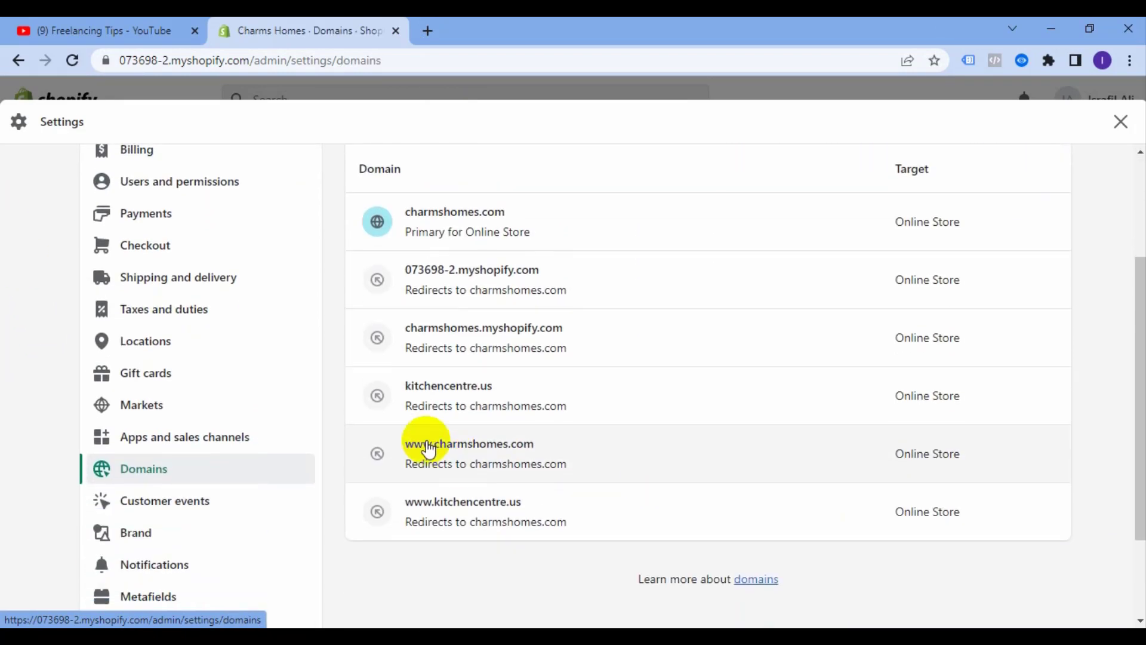
click(573, 409)
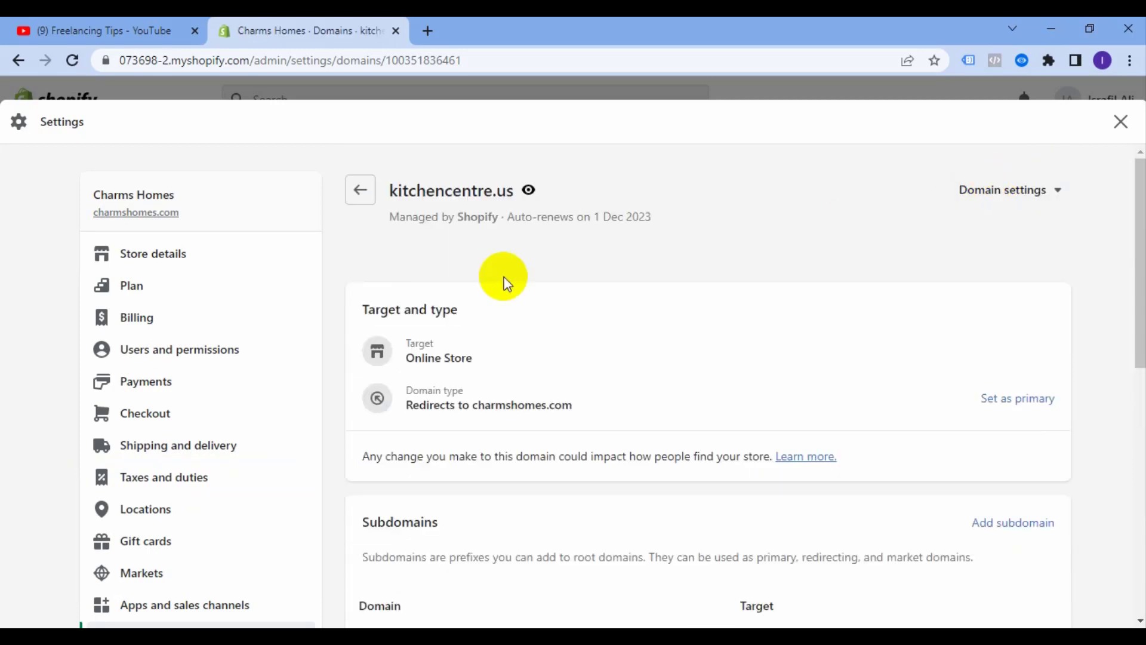
Start transferring kitchencentre.us to another provider and read the transfer eligibility notice
click(1050, 187)
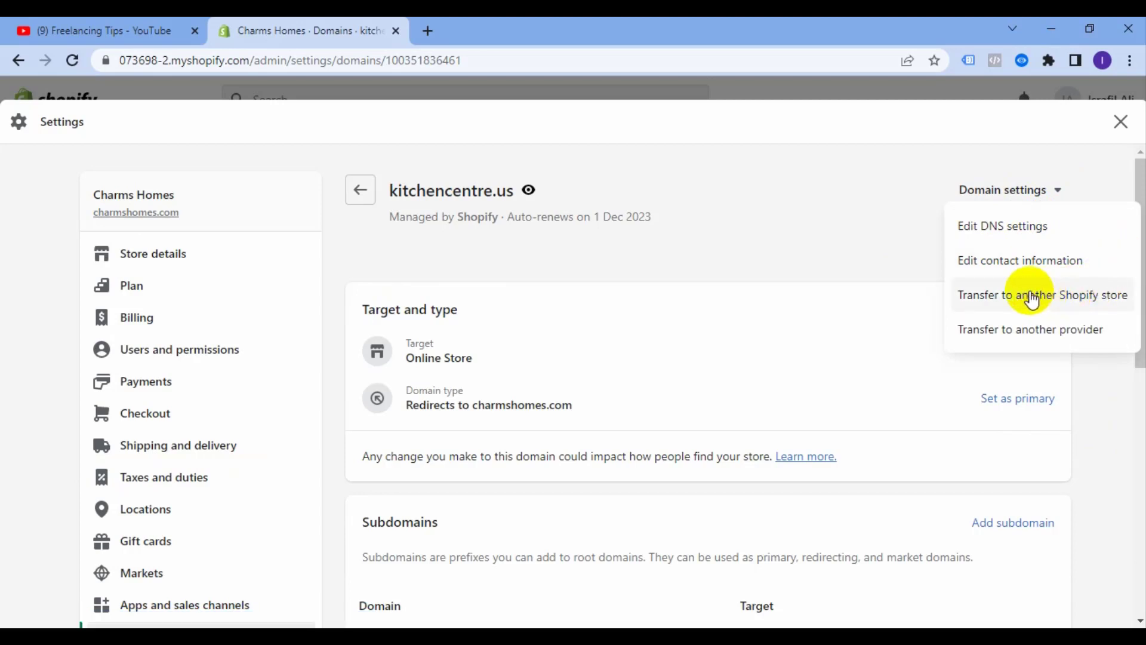
click(985, 338)
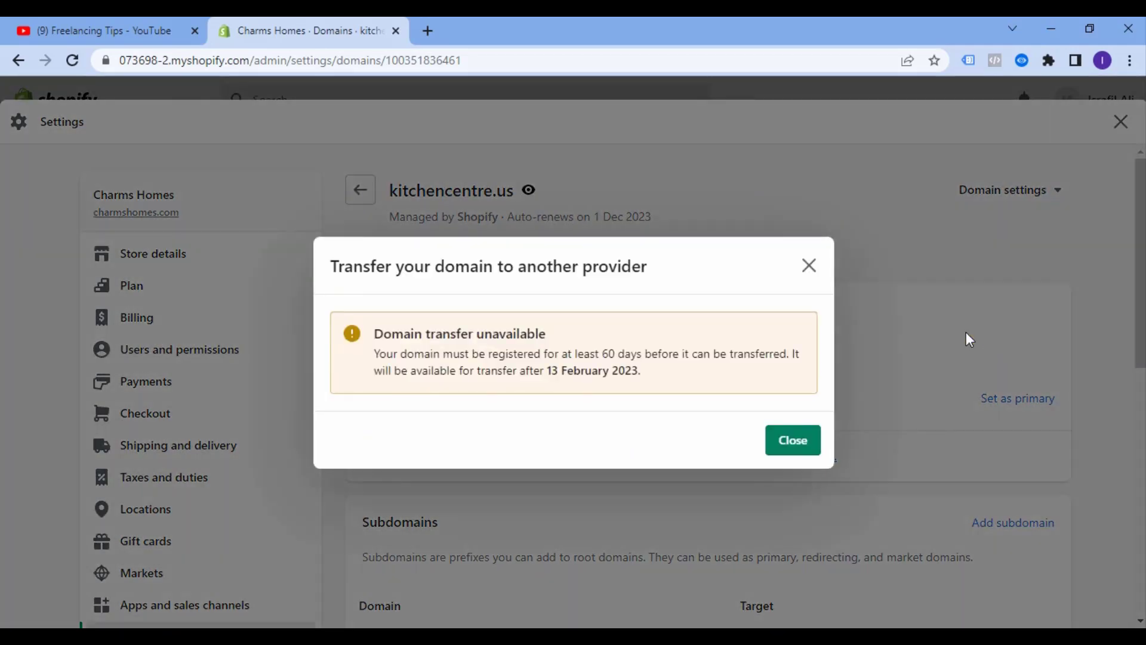
triple_click(512, 351)
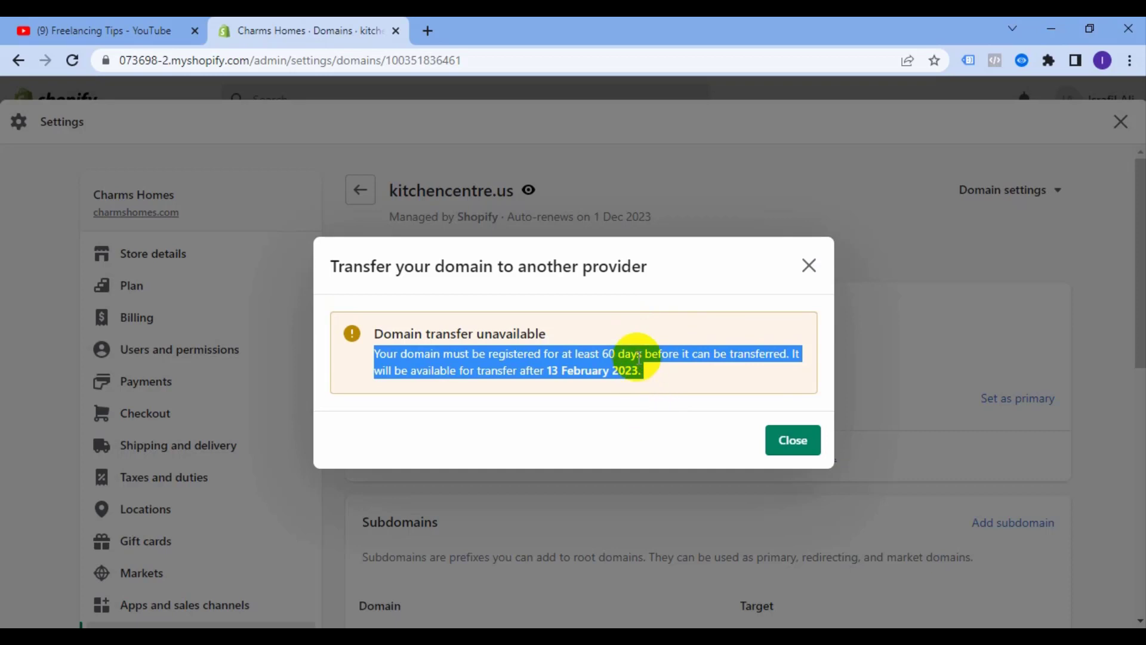
triple_click(640, 358)
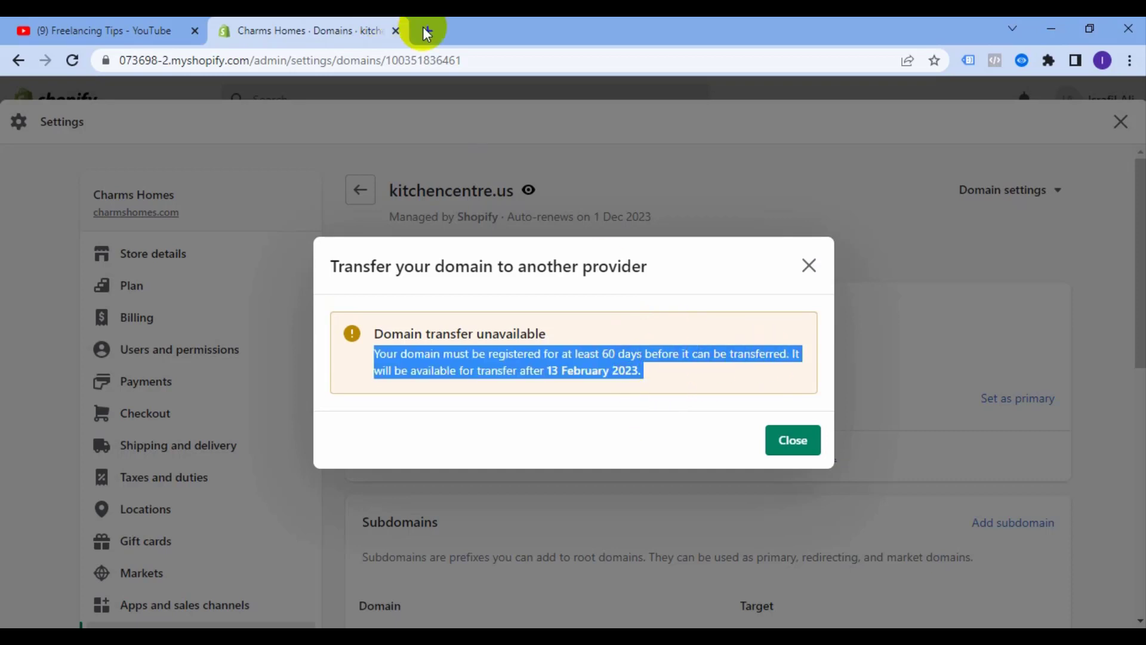
Open the Spreedly Host website, spreedlyhost.com, in a new browser tab
click(428, 30)
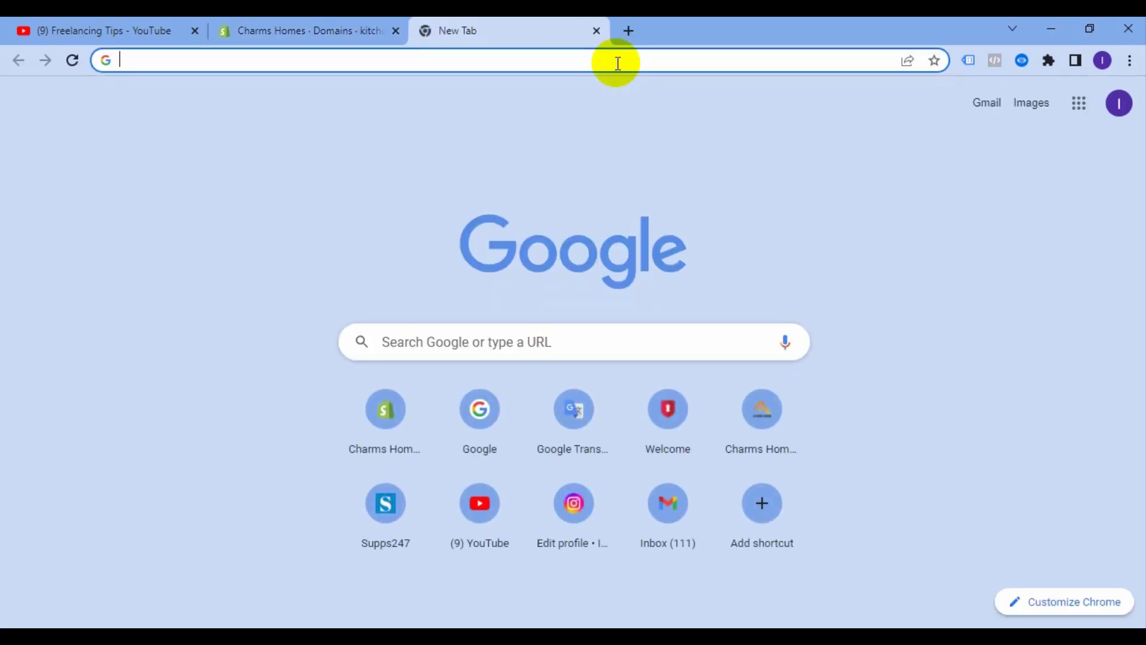
text(spreedly host)
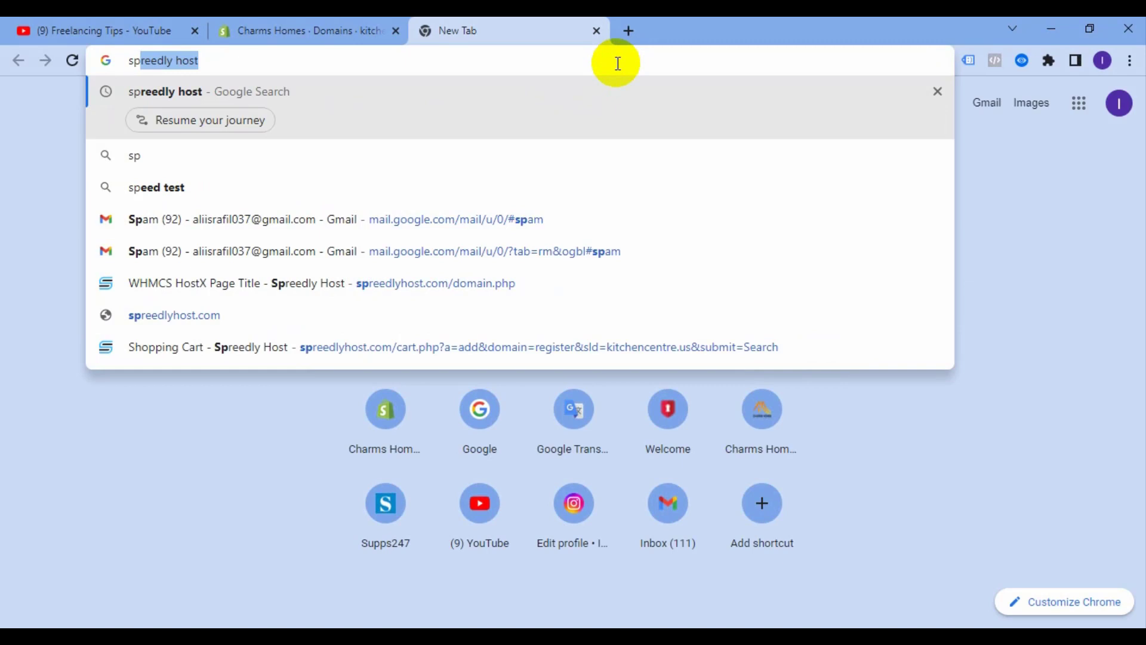
click(370, 316)
Return to the Shopify domain page, reopen the transfer to another provider and reread its eligibility notice
click(242, 31)
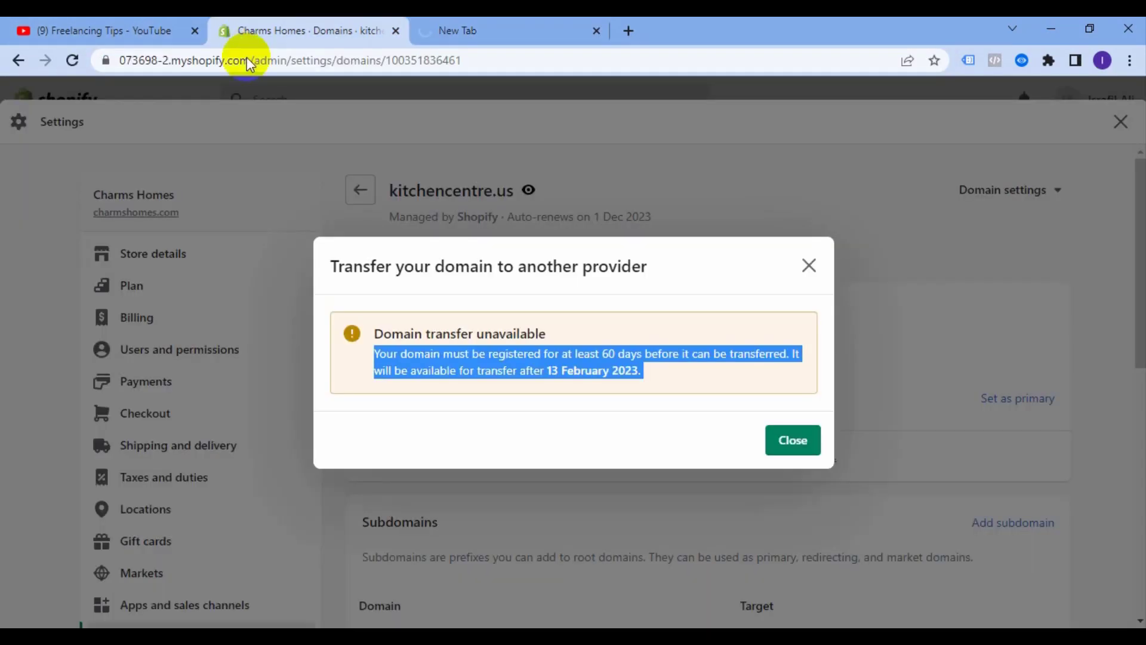
click(629, 370)
triple_click(627, 366)
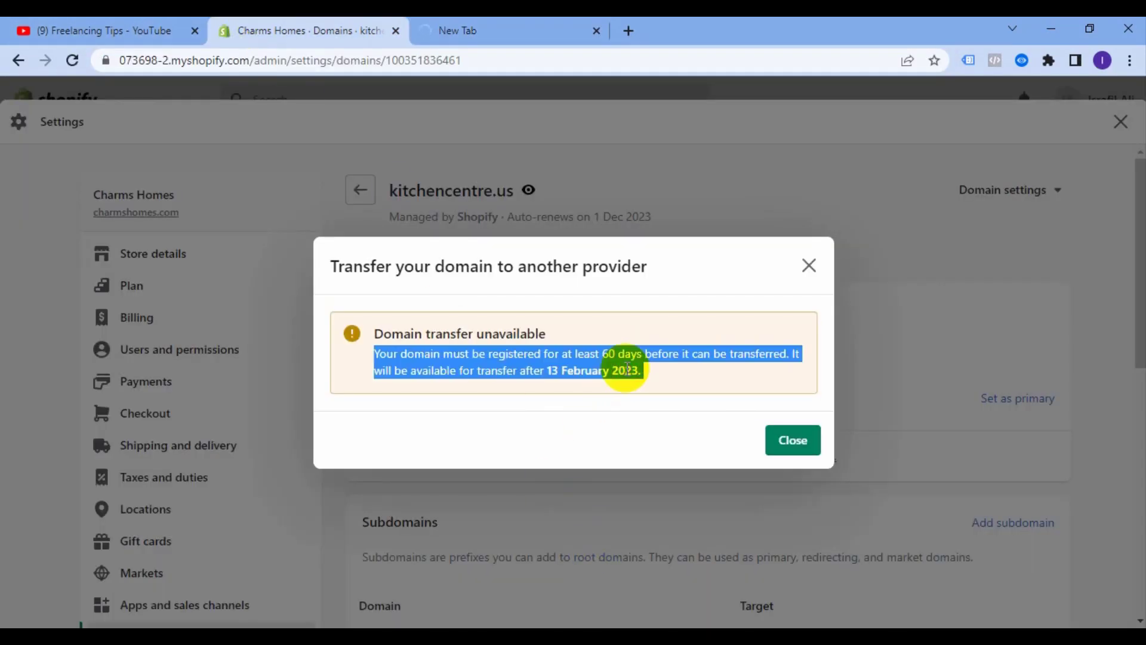
click(799, 440)
click(1009, 190)
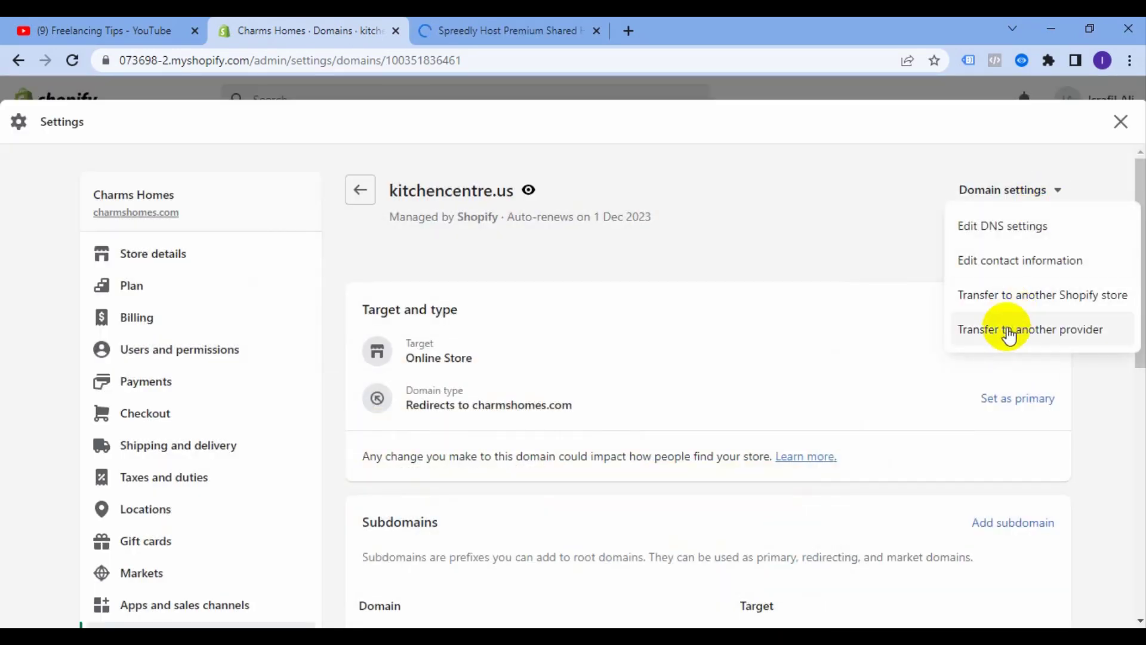
click(1034, 339)
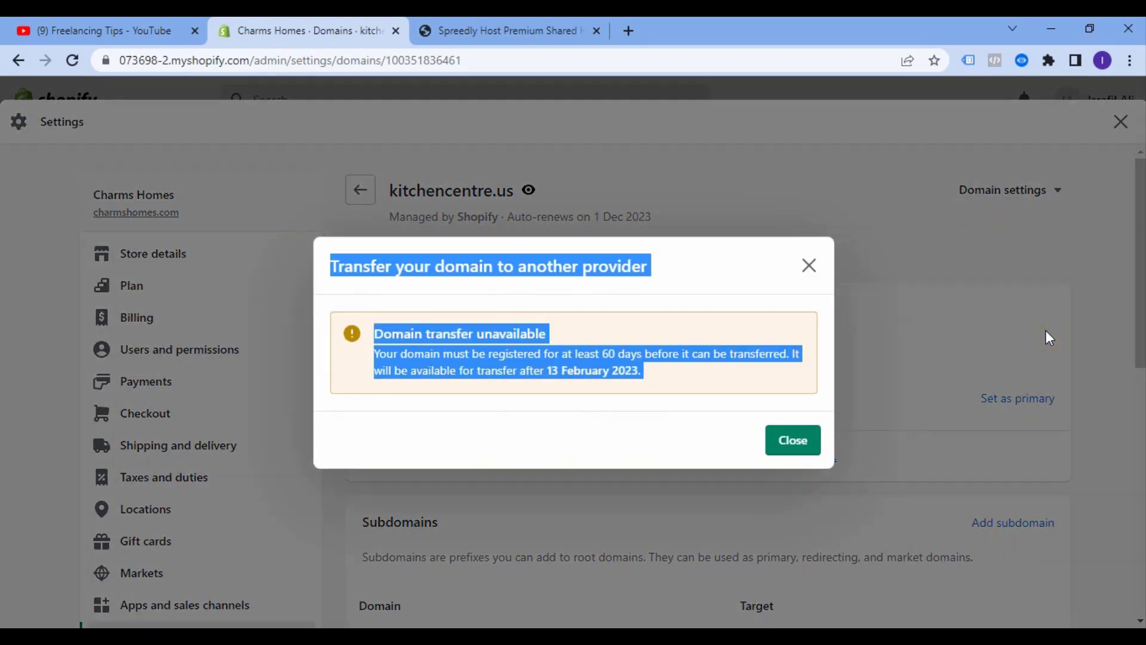
click(644, 377)
triple_click(654, 375)
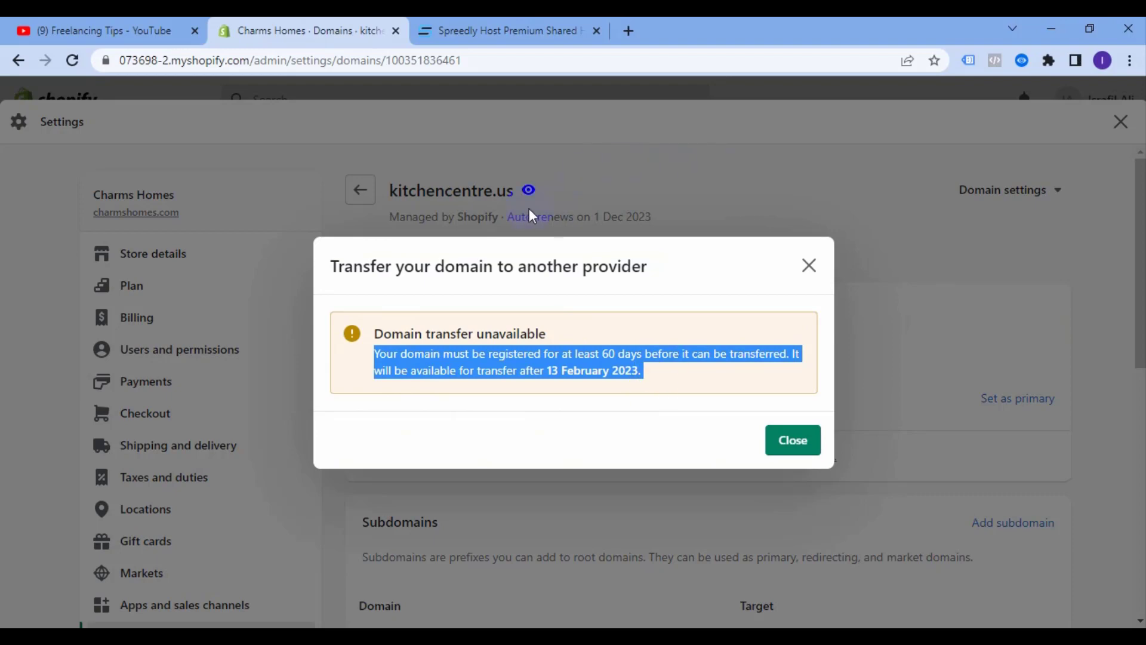
triple_click(539, 268)
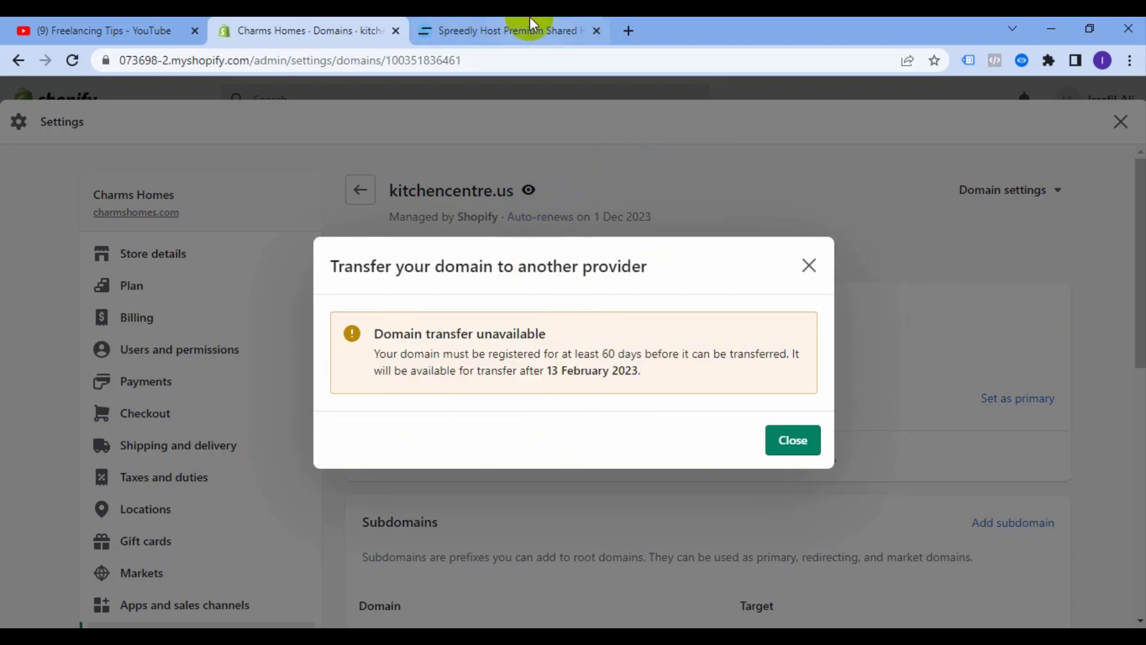
Search for kitchencentre.us in the domain search on the Spreedly Host home page and look through the offers
click(507, 30)
scroll(926, 289, down, 8)
scroll(602, 417, down, 4)
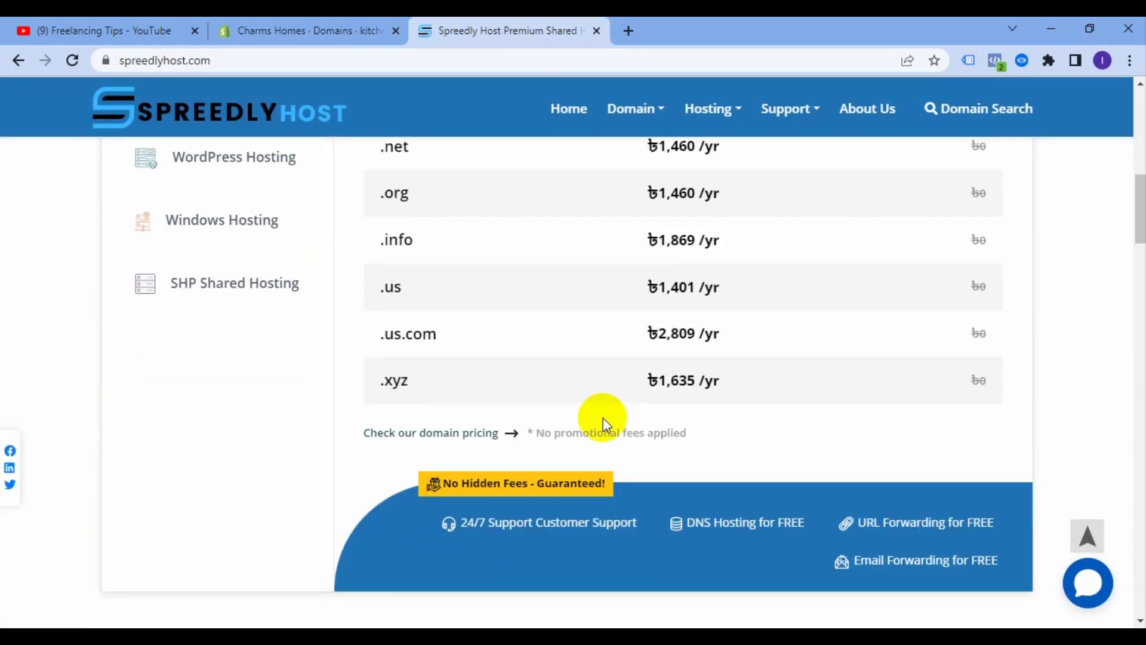
scroll(704, 393, up, 7)
click(637, 473)
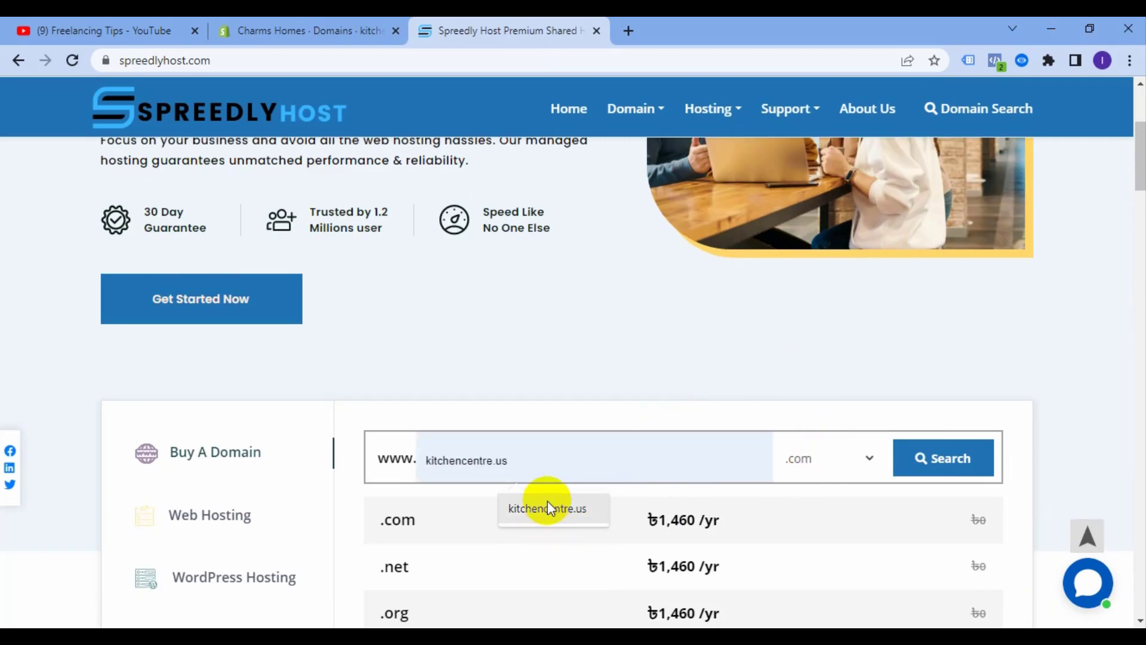
click(962, 459)
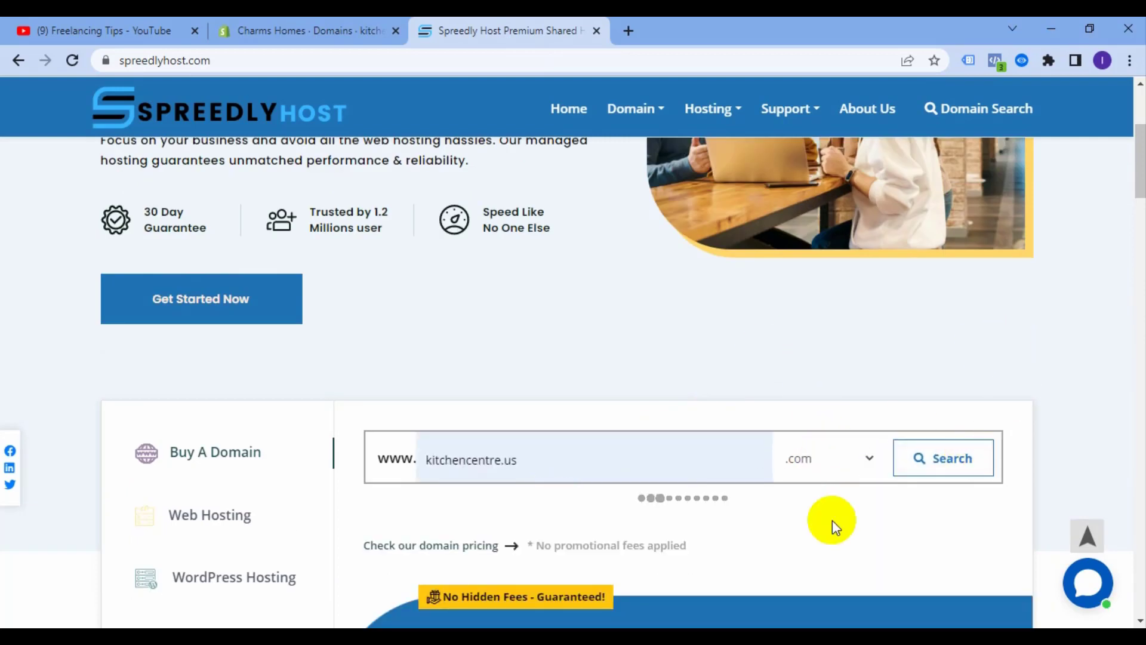
scroll(949, 447, down, 3)
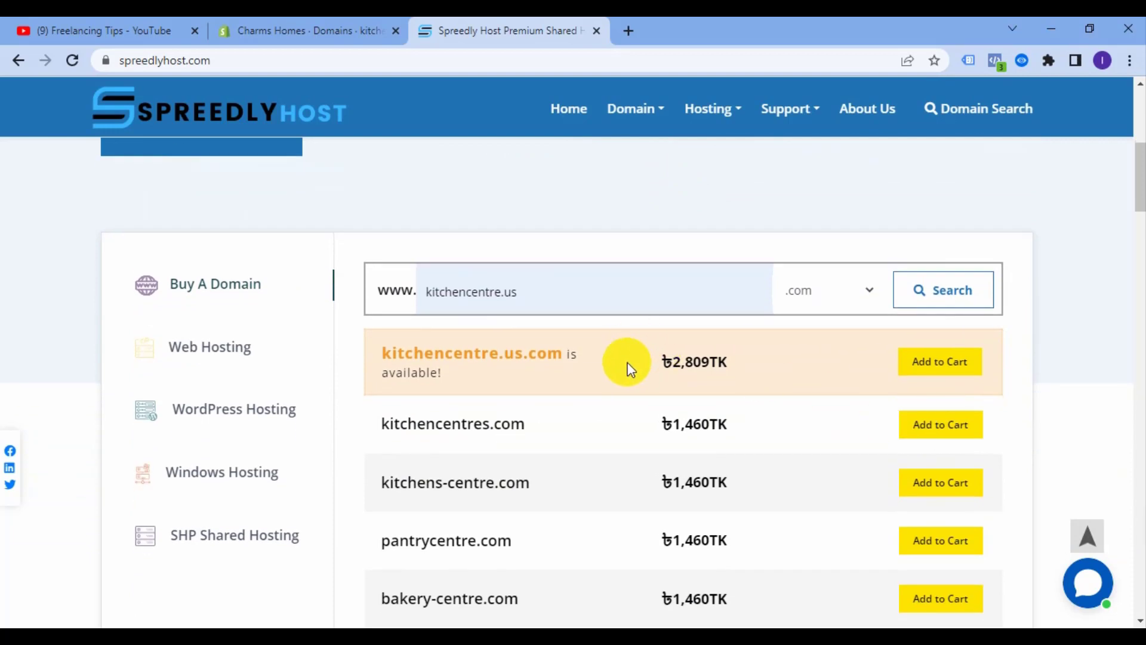
scroll(1130, 314, down, 10)
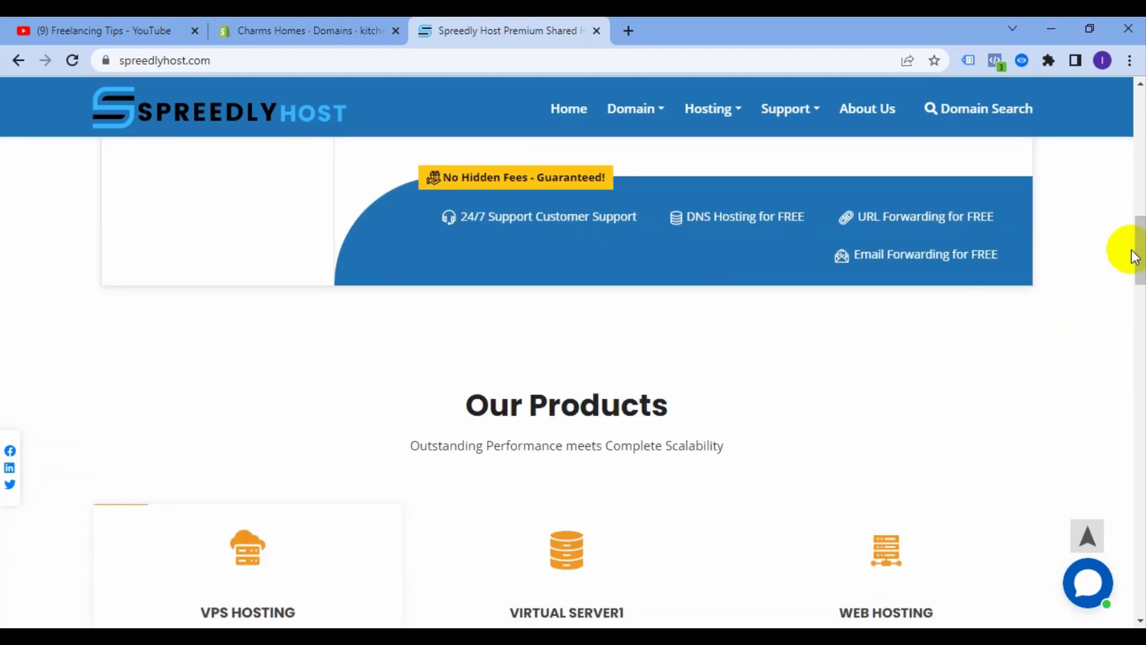
Open Spreedly Host's domain registration page and search for kitchencentre.us there
mouse_move(623, 108)
click(401, 249)
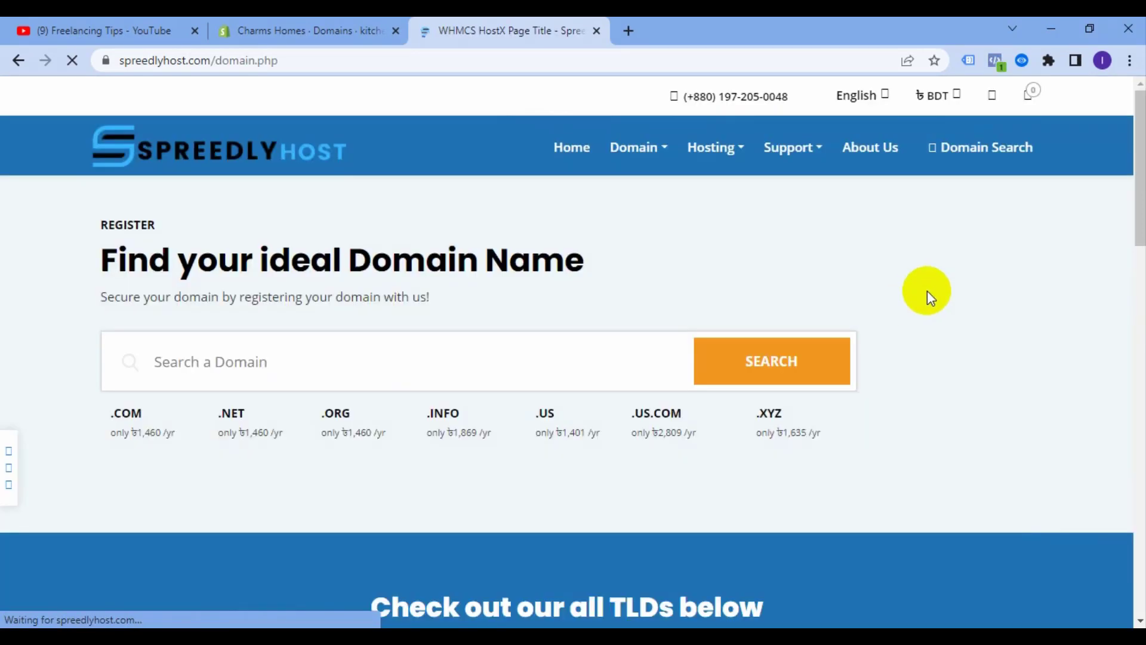
scroll(882, 351, down, 3)
scroll(659, 507, down, 5)
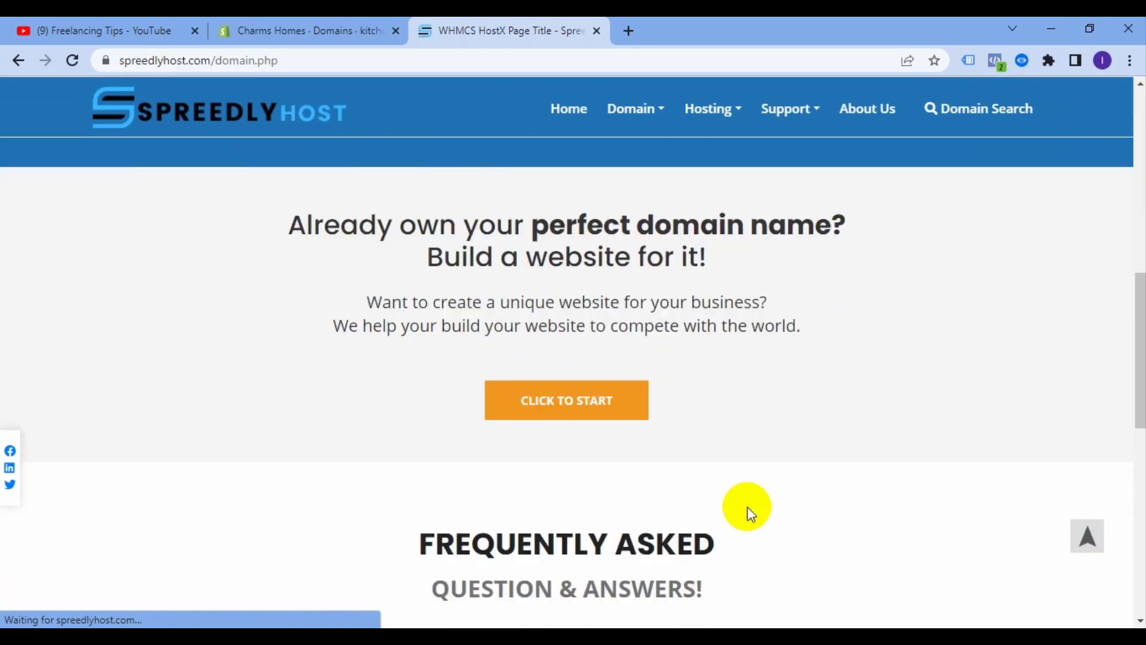
scroll(742, 511, up, 10)
scroll(481, 460, down, 1)
click(309, 289)
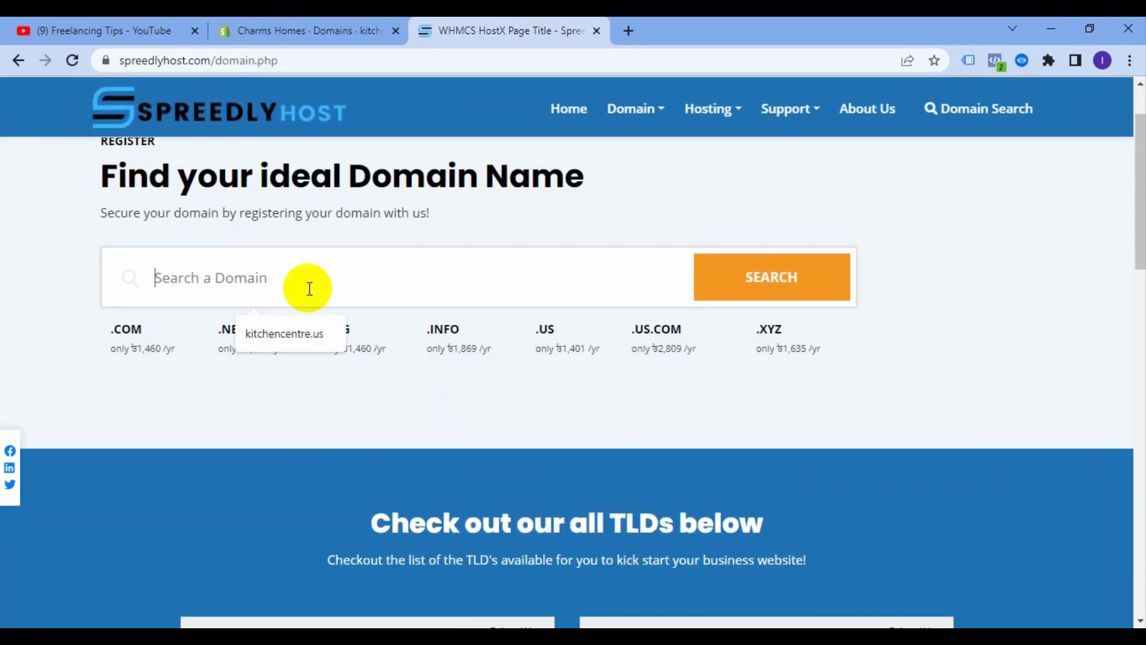
click(290, 338)
click(770, 271)
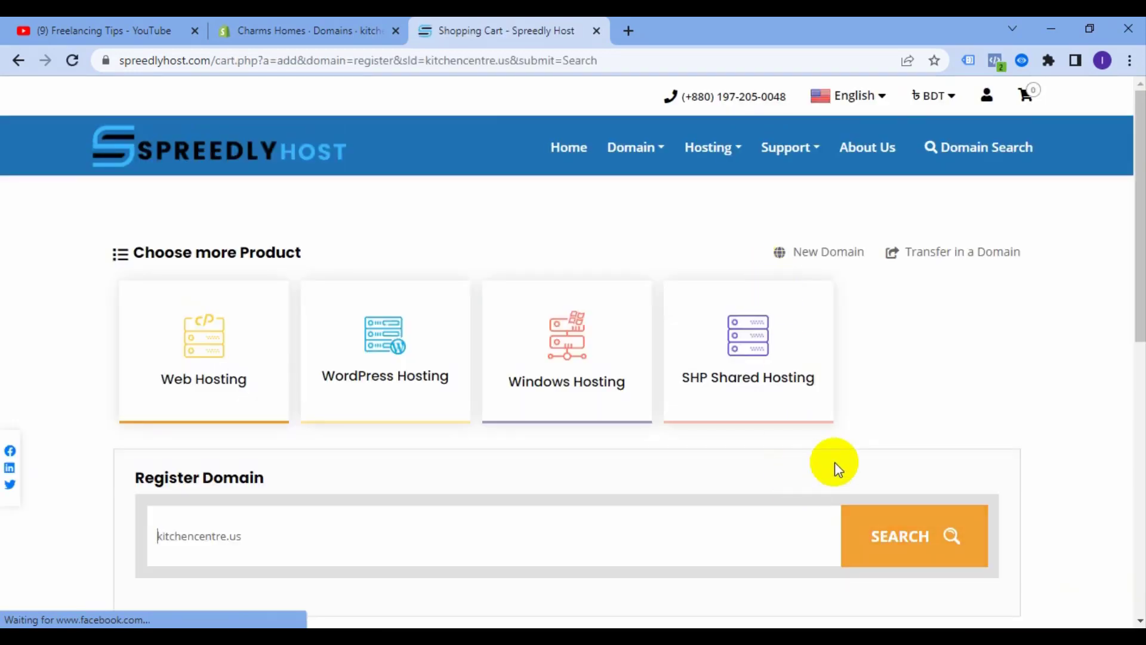
Open Spreedly Host's form for transferring in a domain and enter kitchencentre.us as the domain name
click(985, 254)
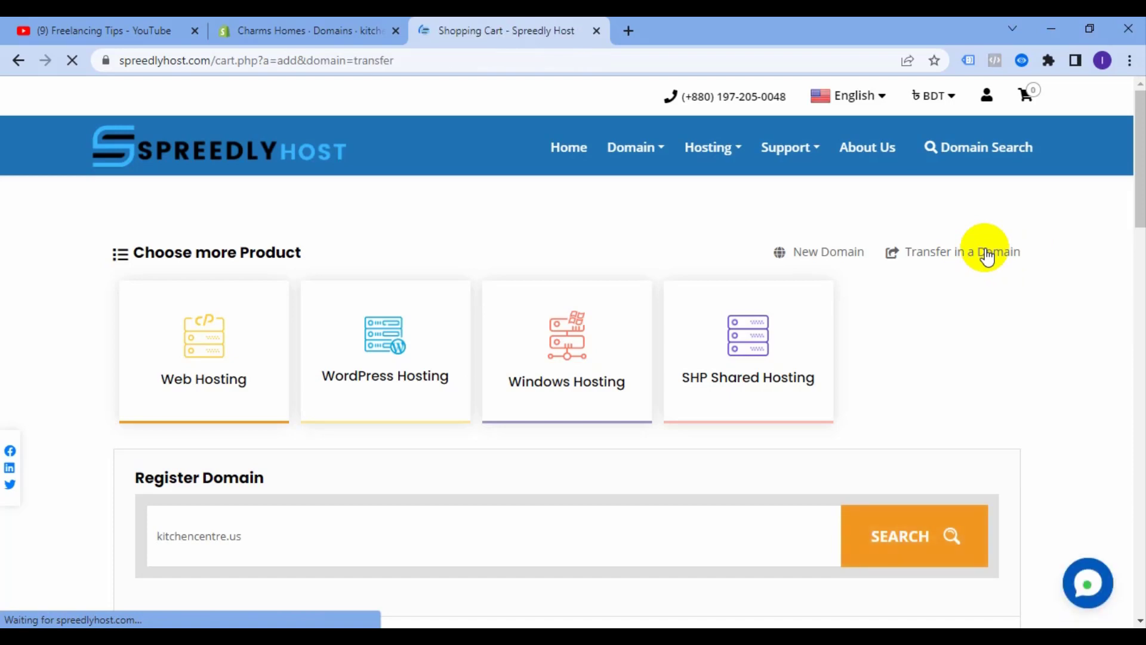
scroll(824, 353, down, 5)
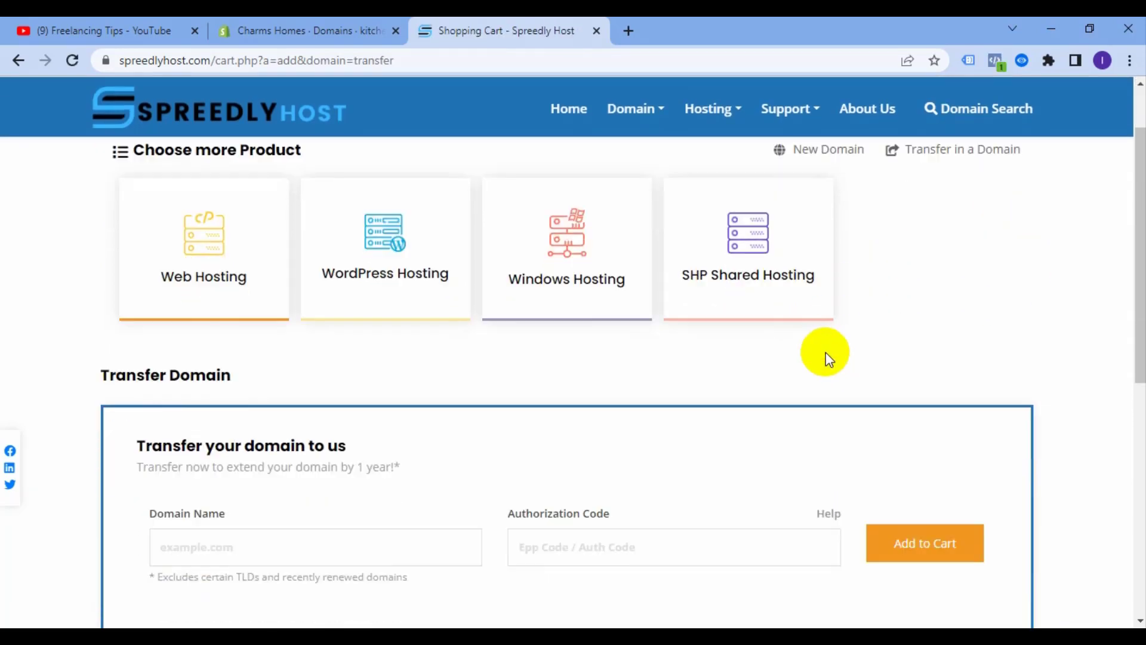
click(254, 361)
click(280, 404)
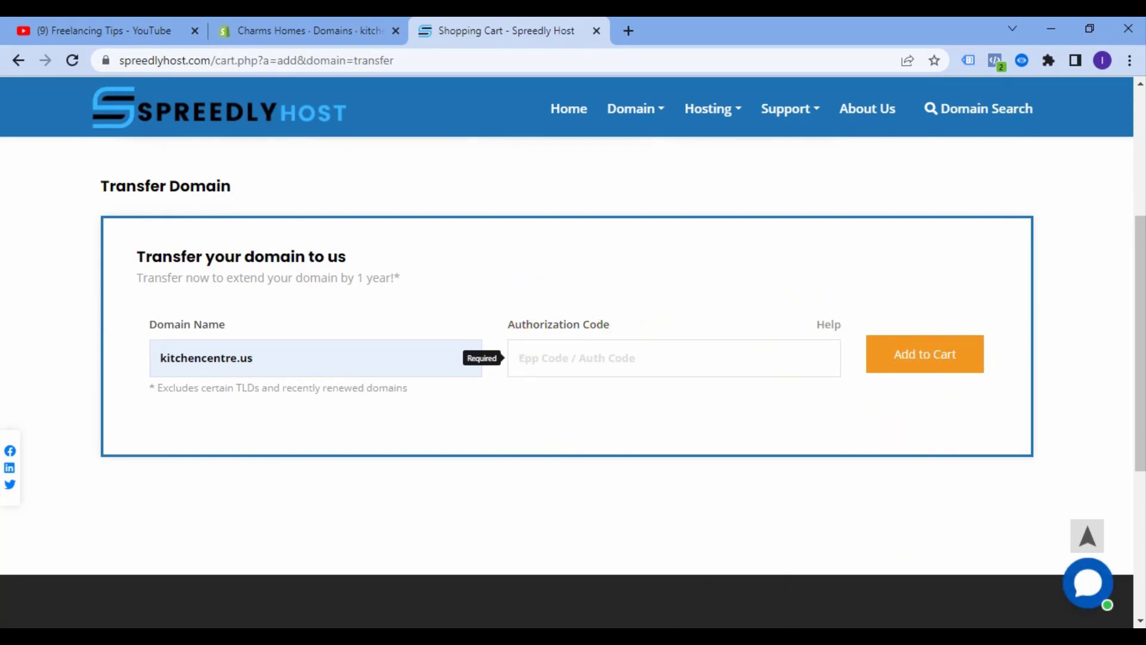
click(657, 528)
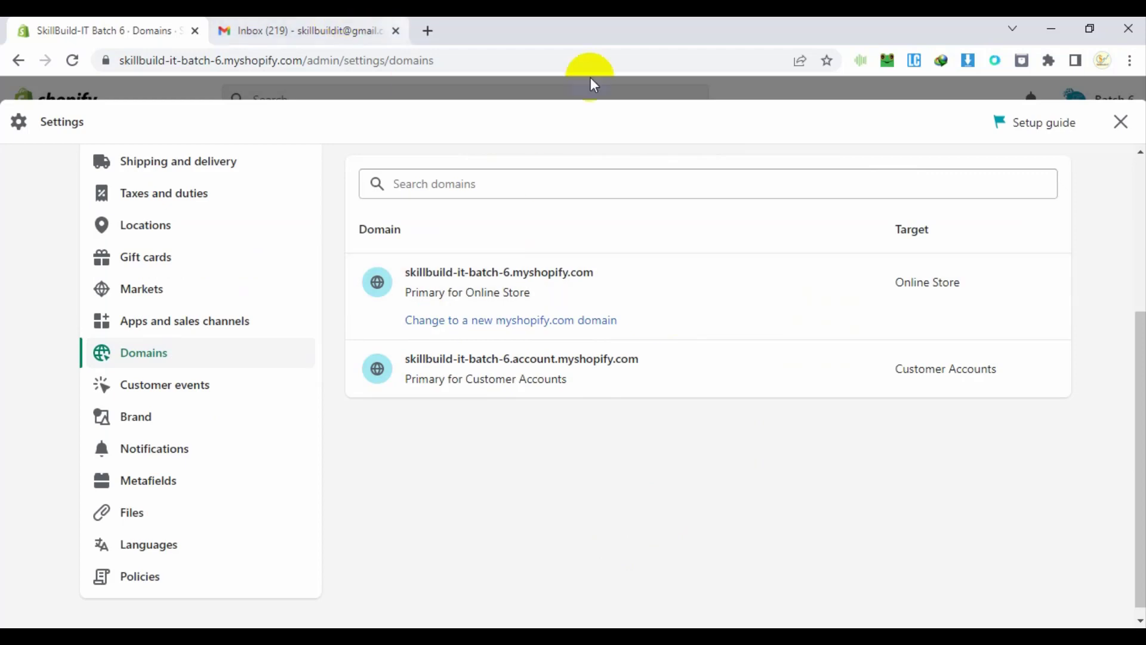
Return to the kitchencentre.us settings in Shopify, start its transfer to another Shopify store and read the transfer link instructions
click(1051, 28)
click(367, 40)
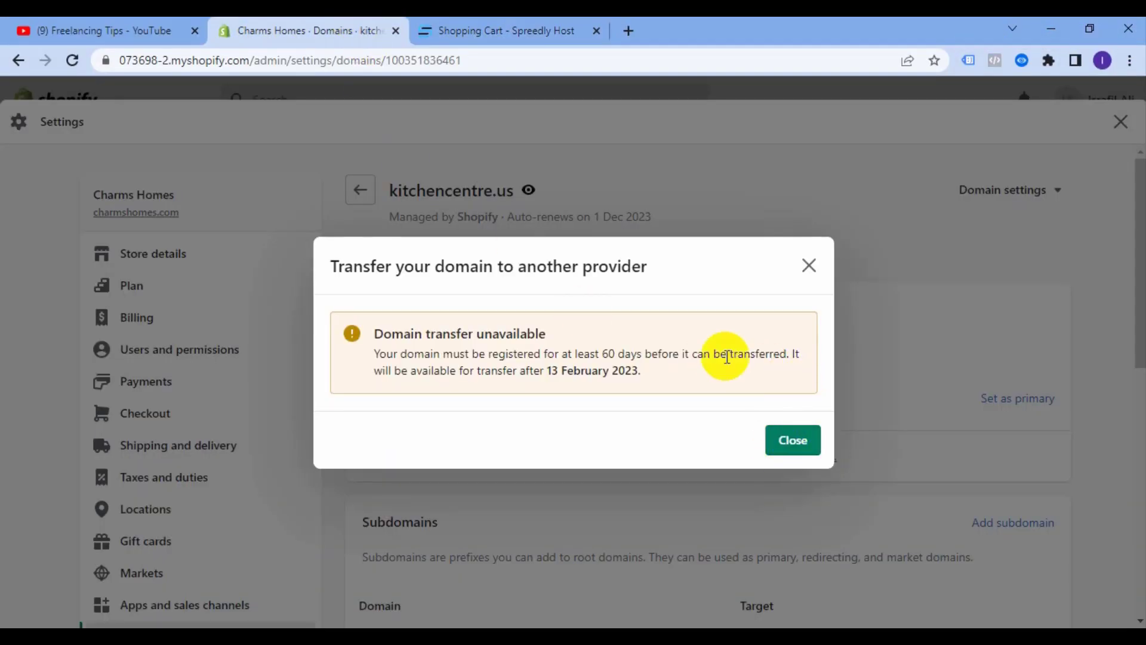
click(799, 440)
click(1042, 207)
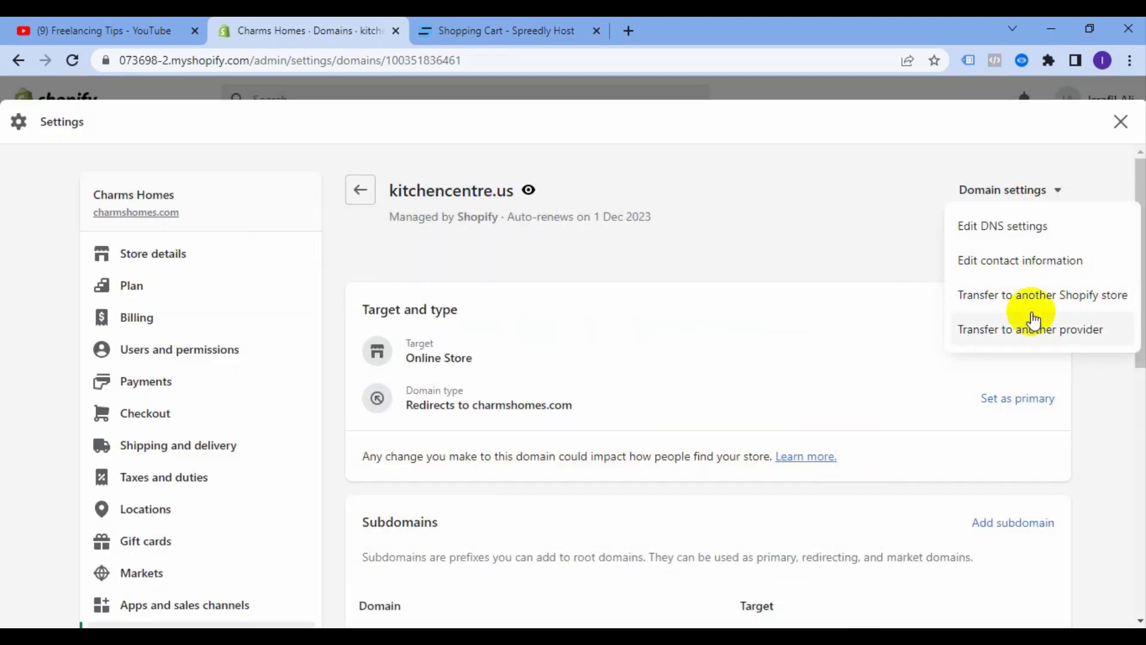
click(1068, 305)
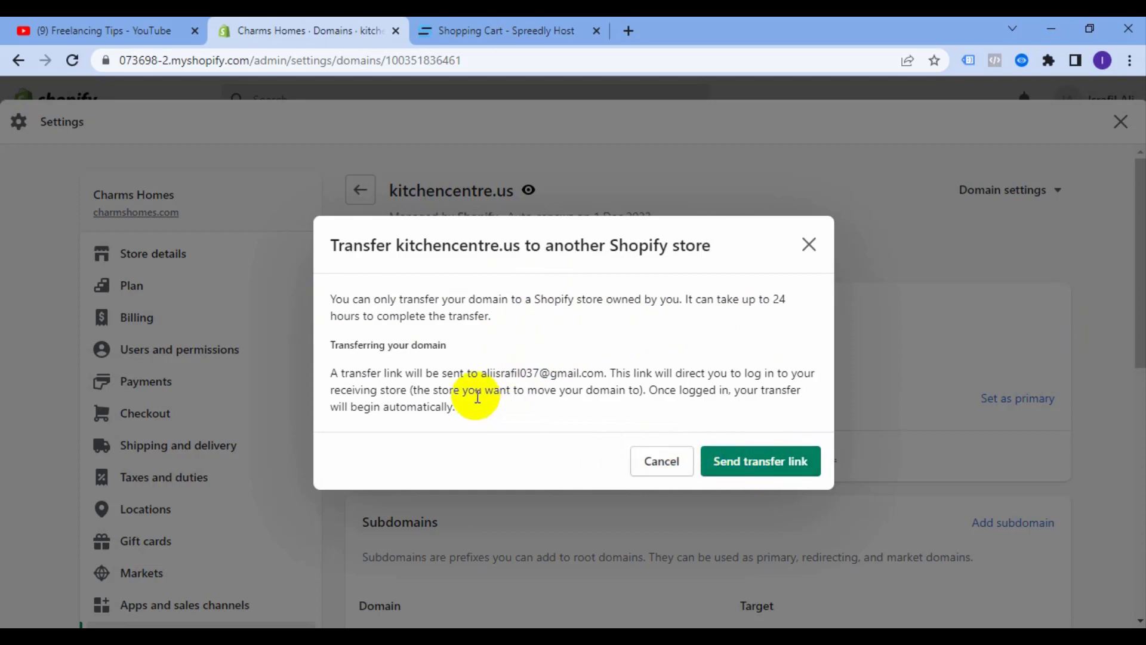
drag(484, 373, 568, 373)
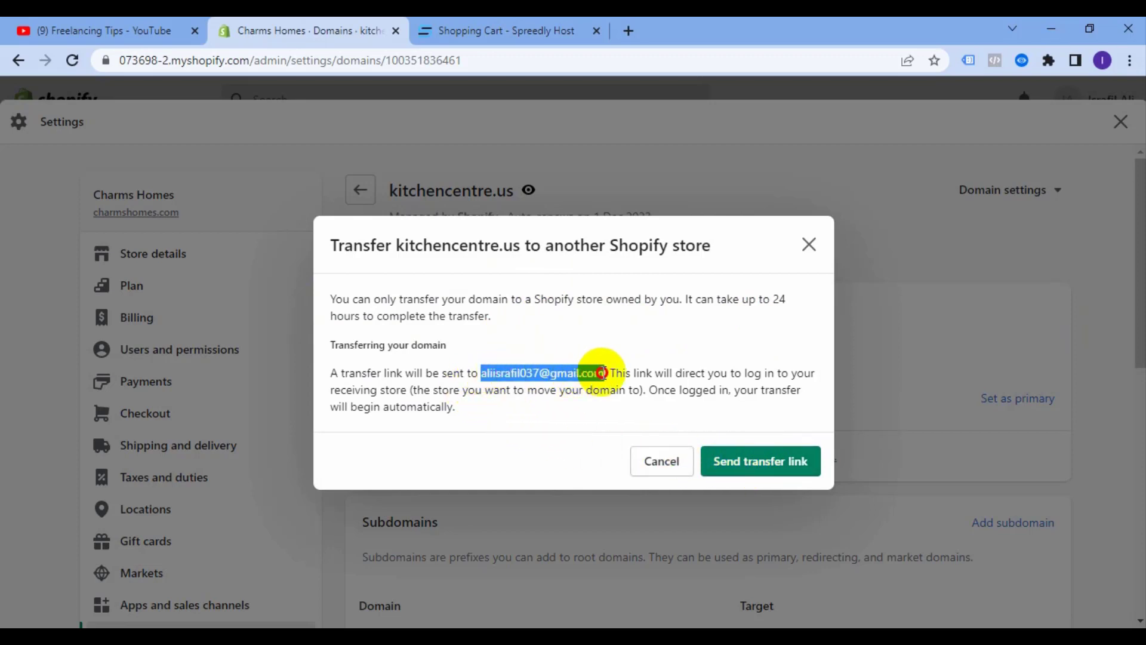
drag(646, 373, 756, 373)
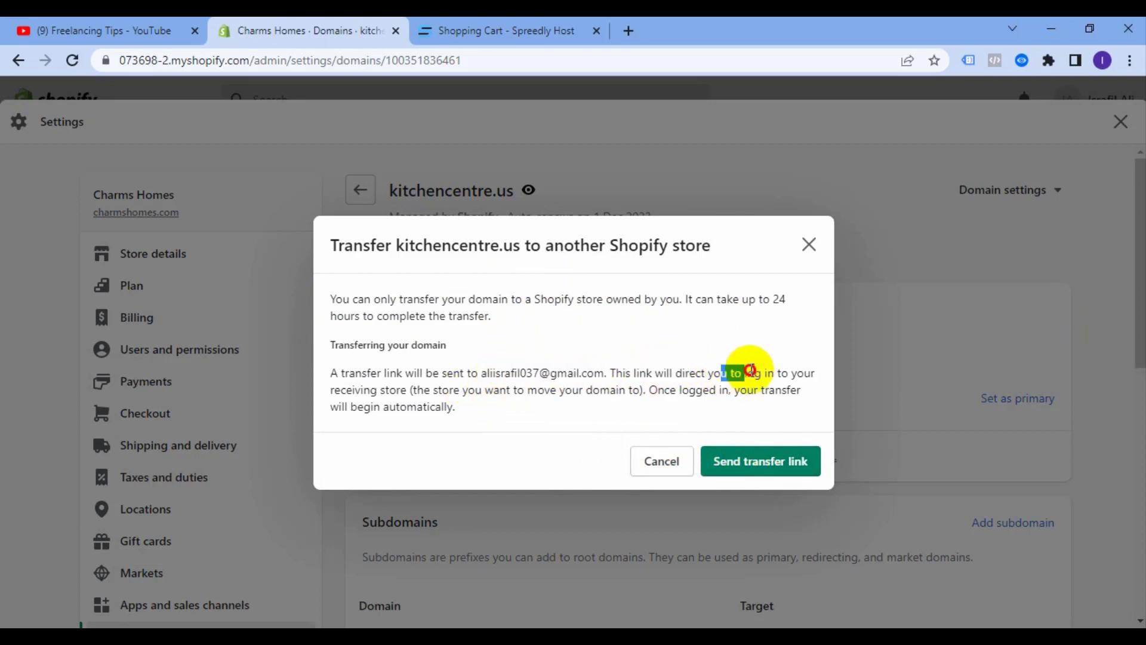
Read the instructions for transferring kitchencentre.us to another Shopify store and send the transfer link
click(808, 374)
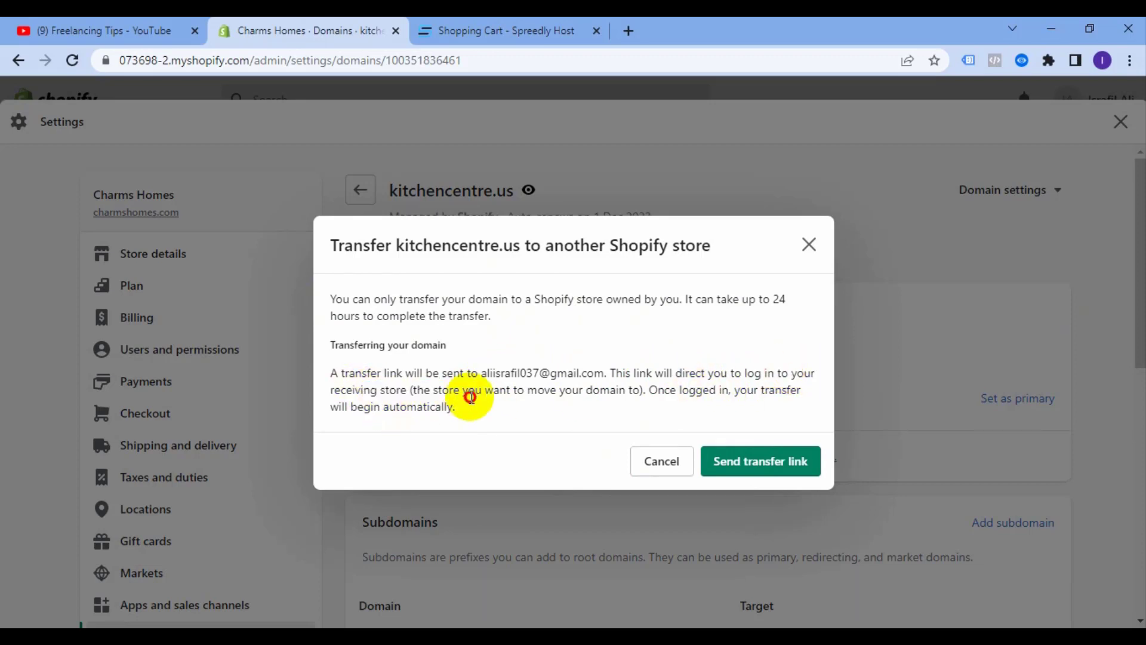
drag(413, 391, 499, 391)
click(513, 395)
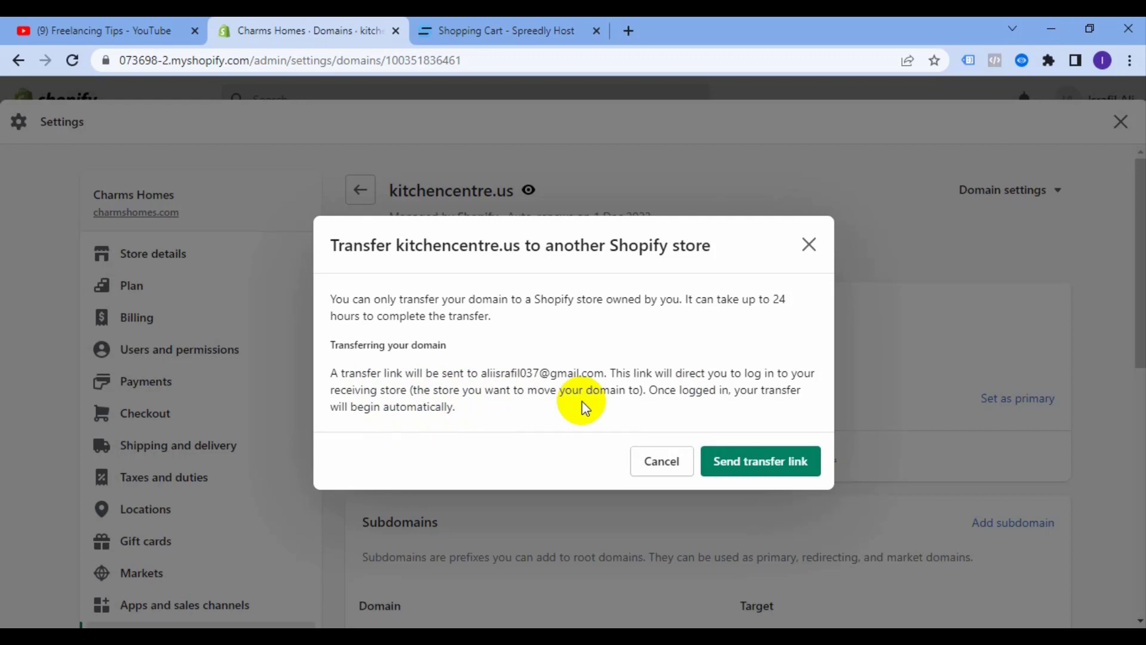
drag(479, 413, 324, 376)
click(422, 380)
drag(477, 409, 330, 373)
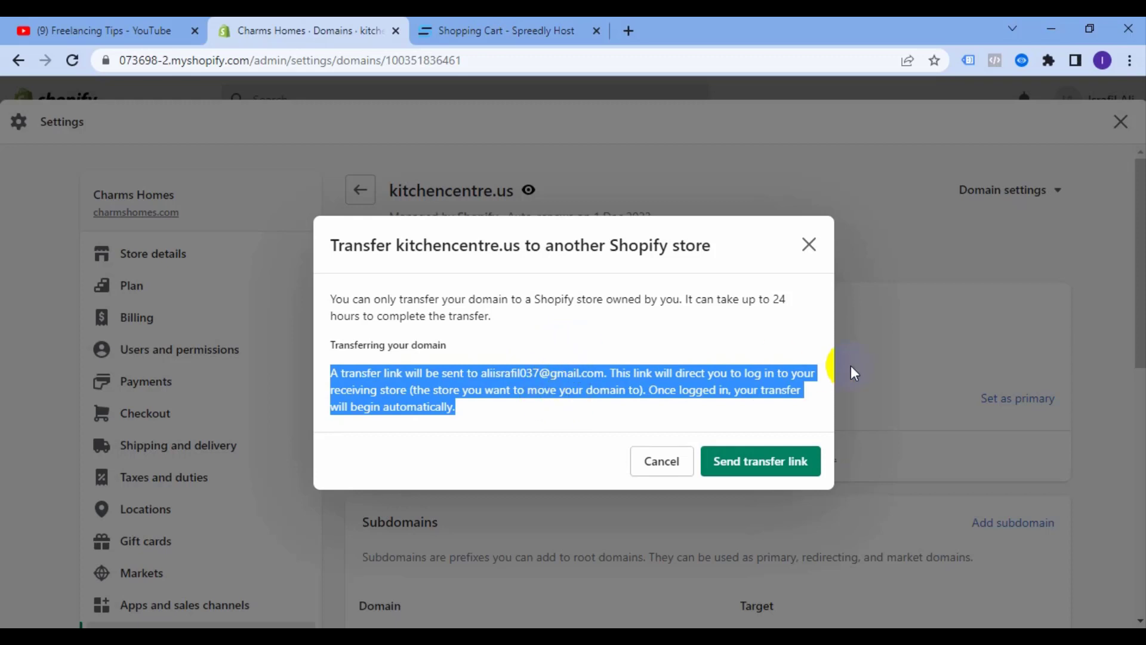
click(639, 370)
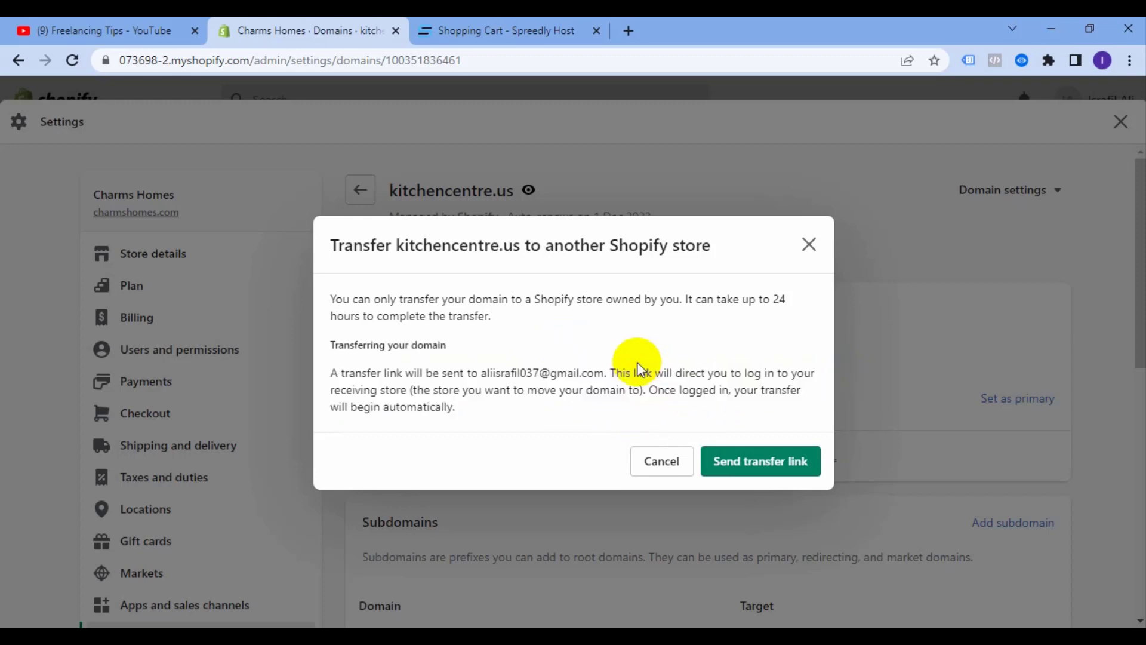
click(761, 471)
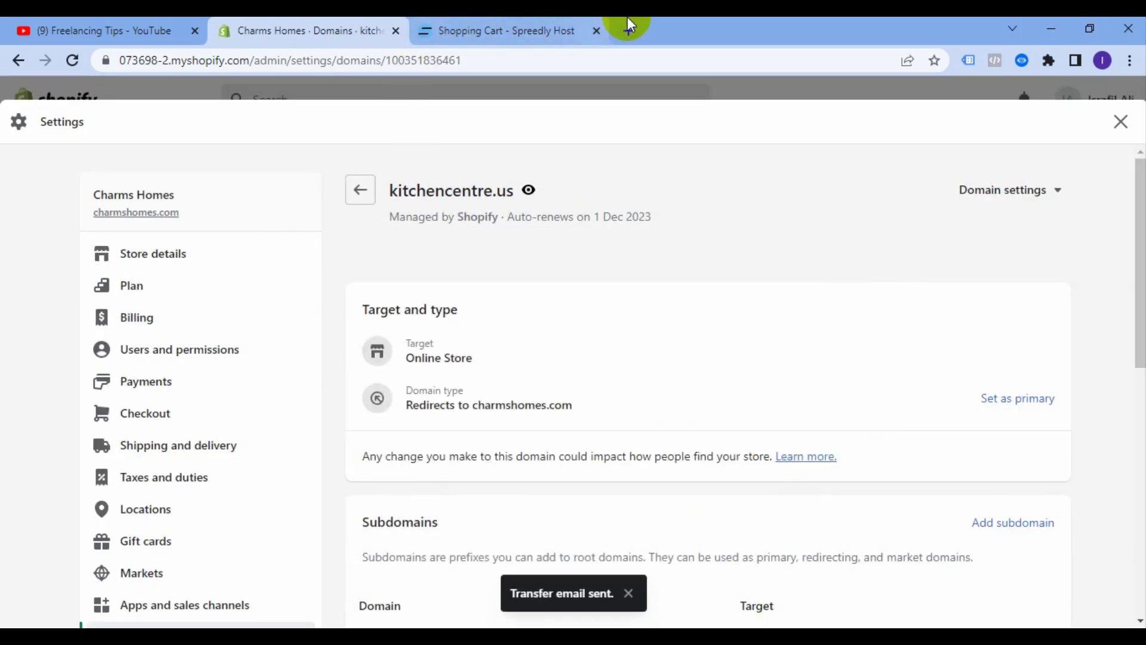
Switch to Gmail in a new tab and open the email "Preparing to transfer over your domain to another shop"
click(635, 30)
text(g)
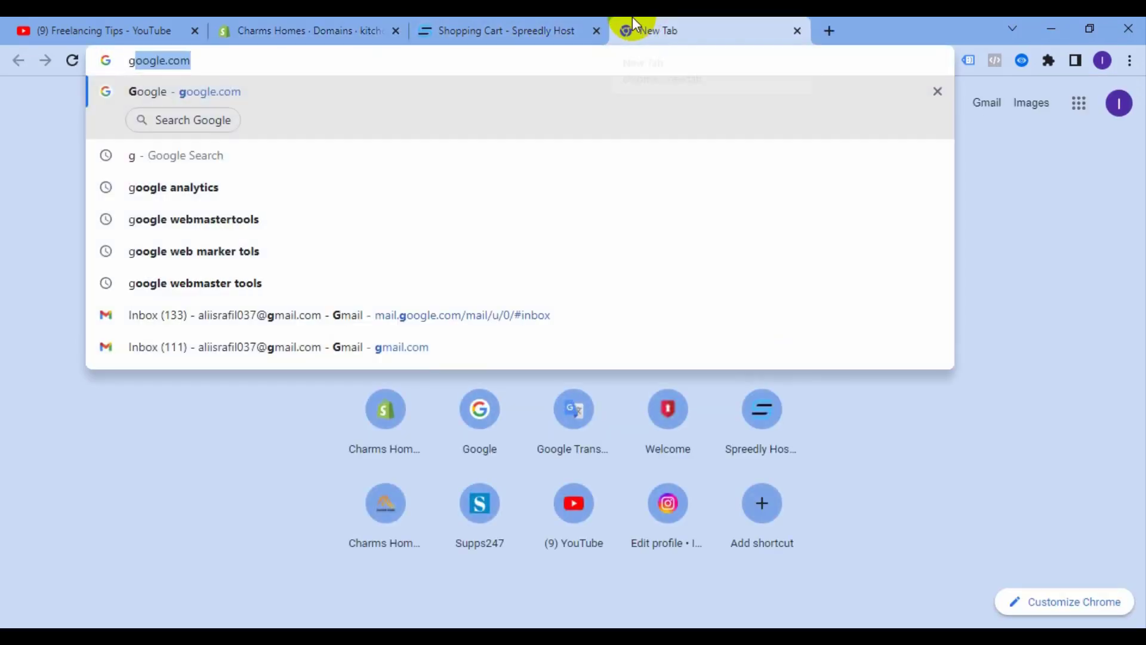
key(Return)
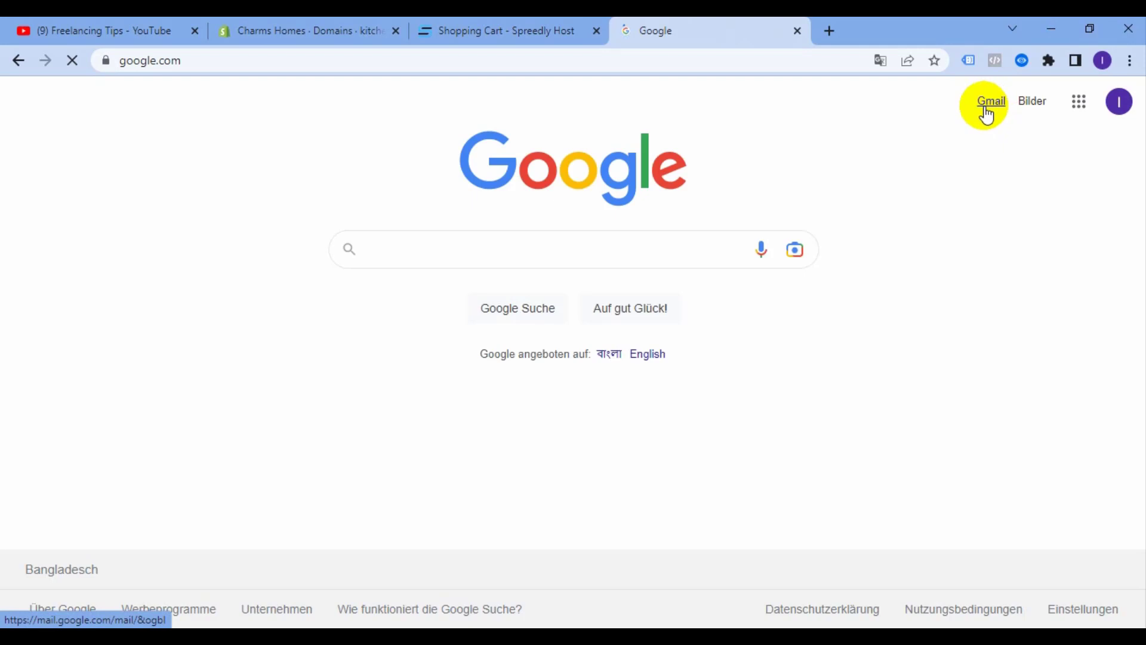
click(986, 113)
click(519, 30)
click(304, 29)
click(676, 24)
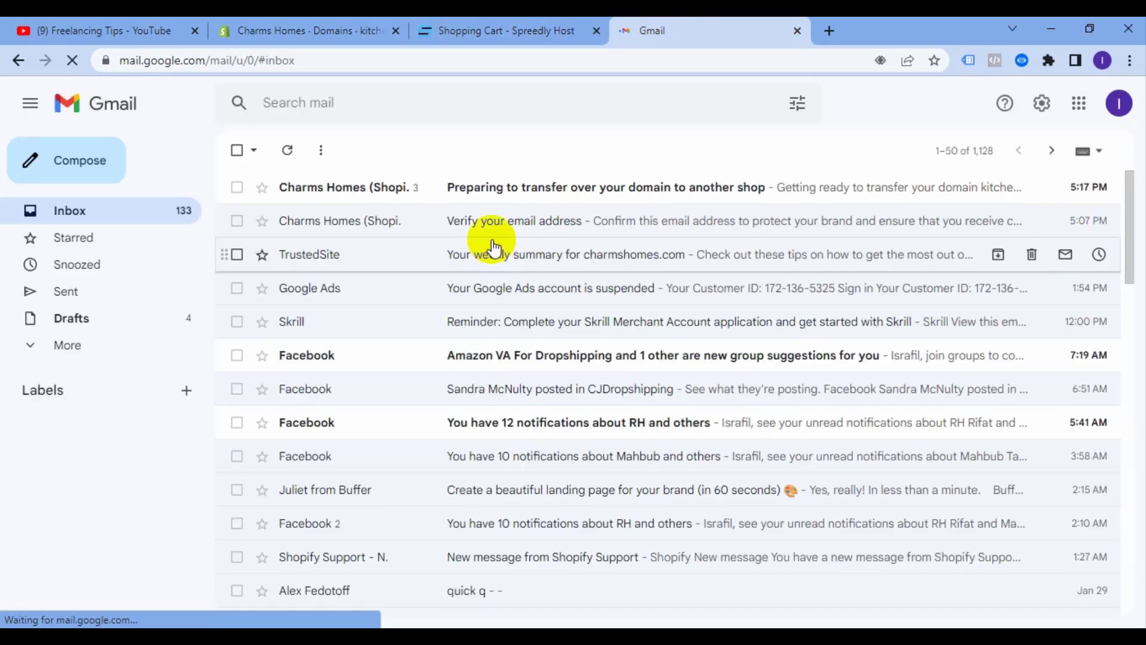
click(517, 205)
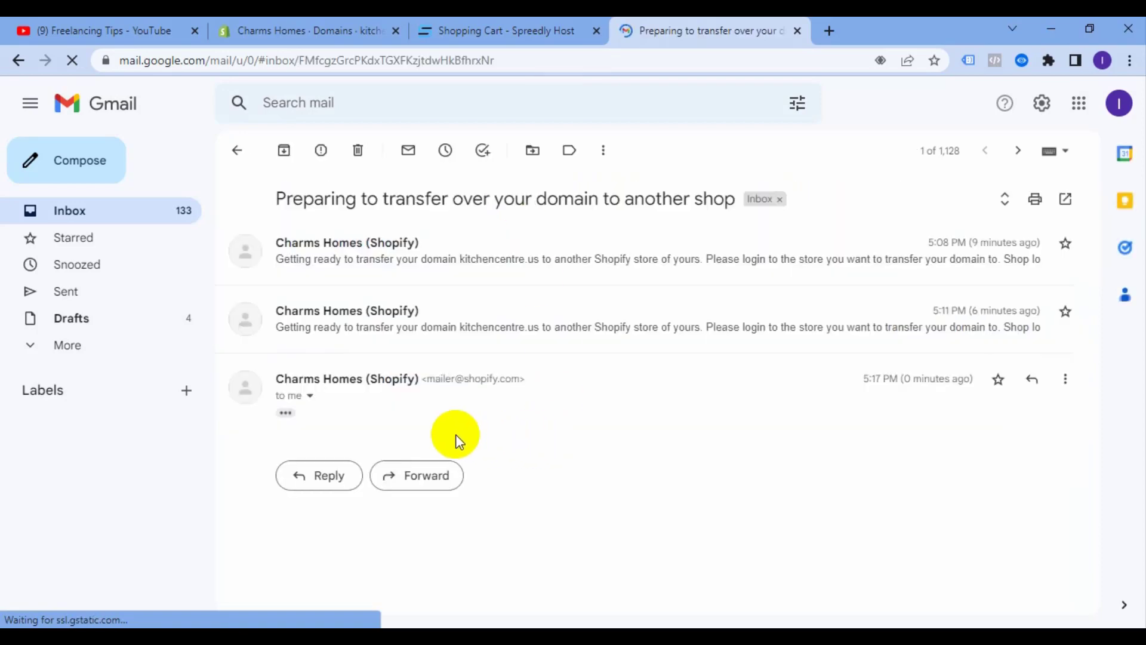
scroll(762, 448, down, 3)
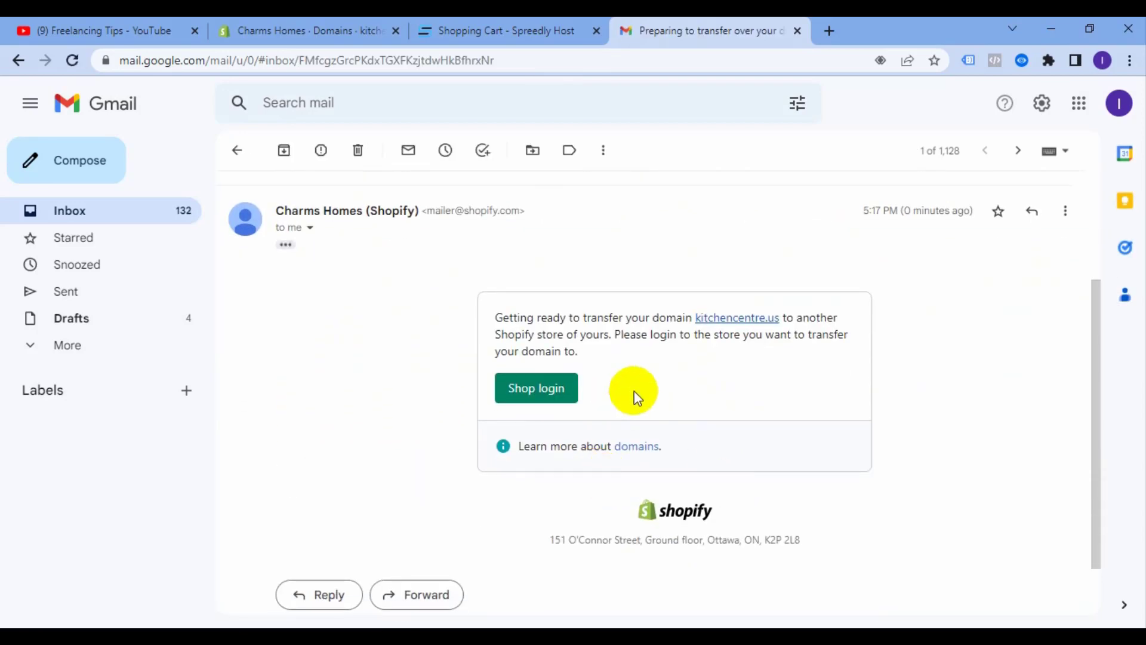
scroll(836, 376, down, 1)
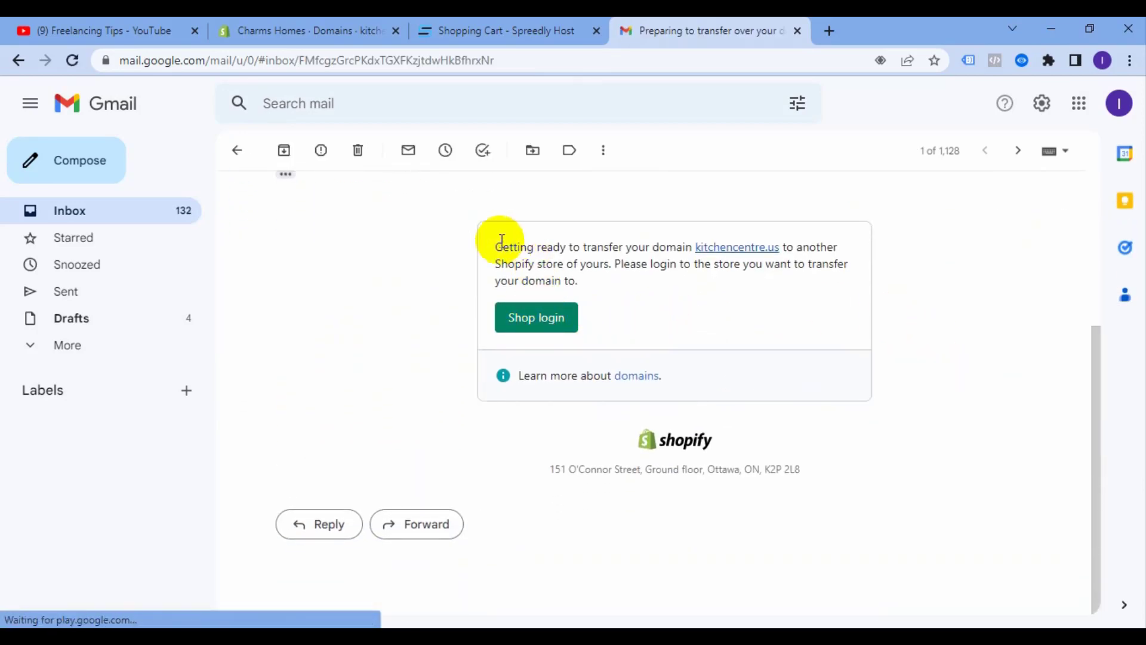
Read the domain transfer message and copy the address of its Shop login link
drag(497, 246, 602, 246)
click(604, 246)
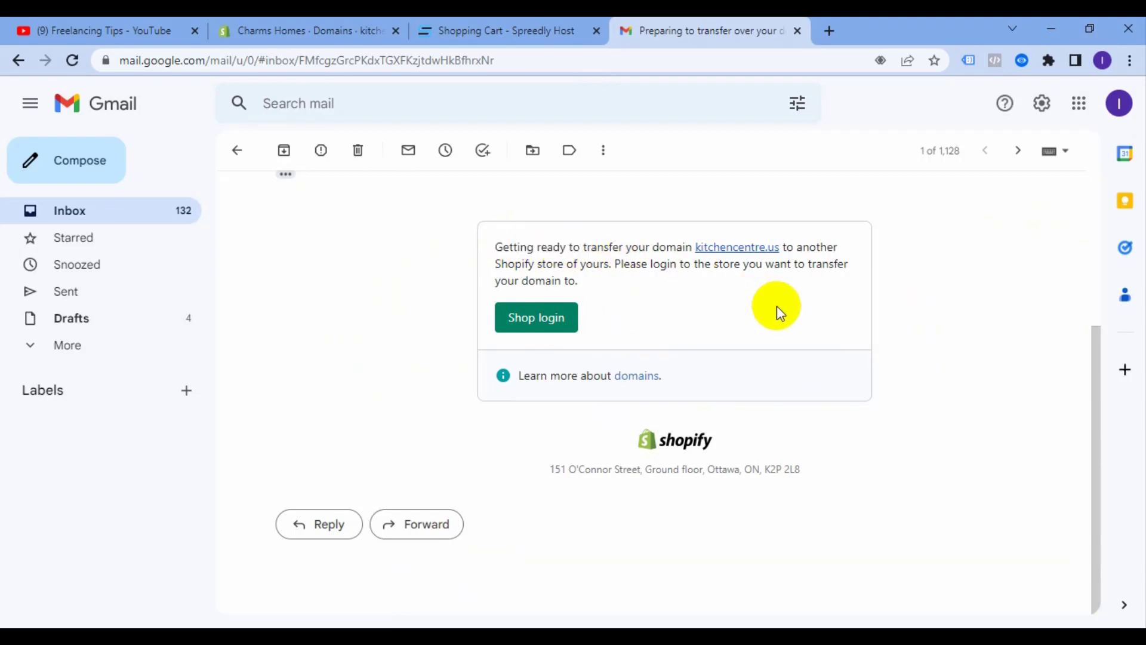
right_click(543, 307)
click(537, 246)
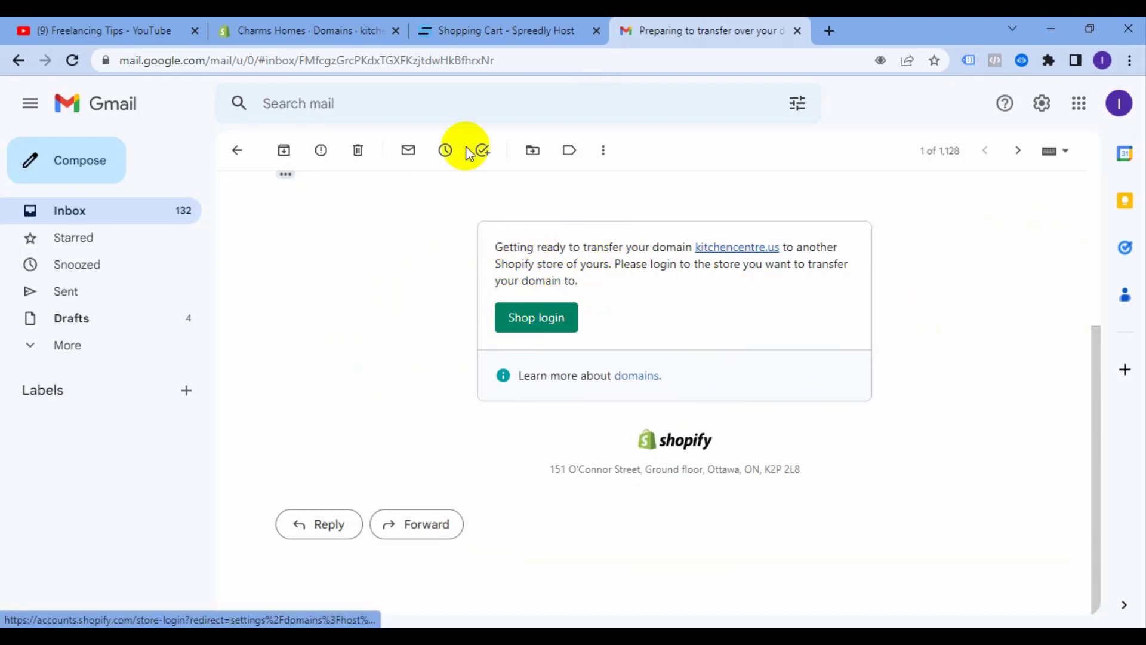
click(296, 29)
click(790, 20)
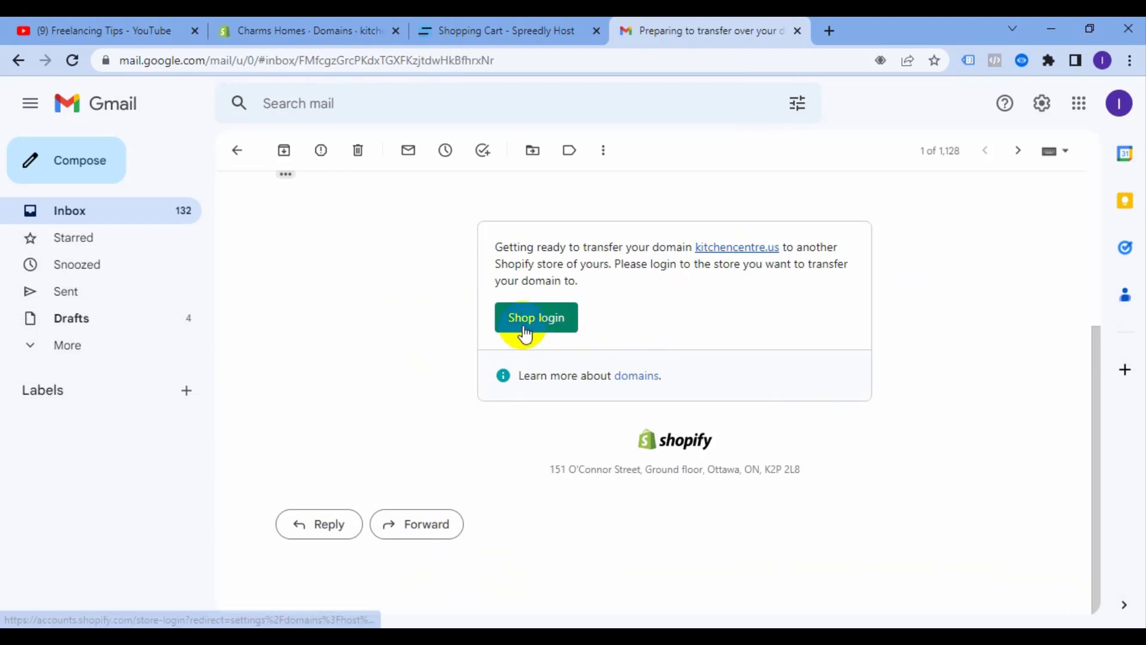
right_click(528, 321)
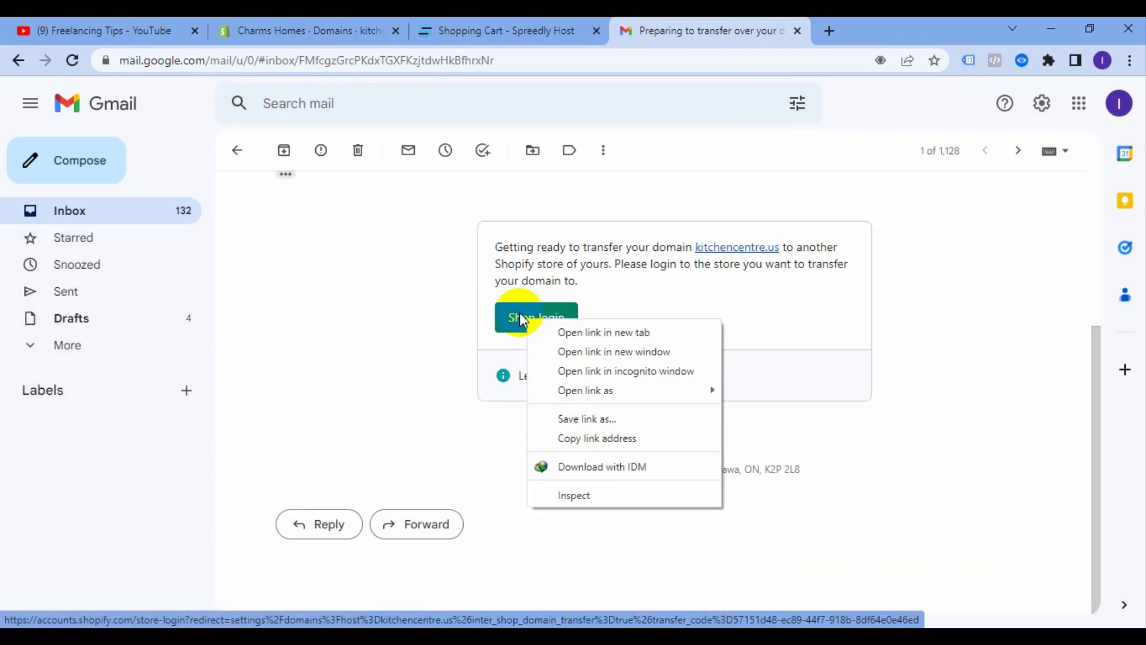
click(598, 440)
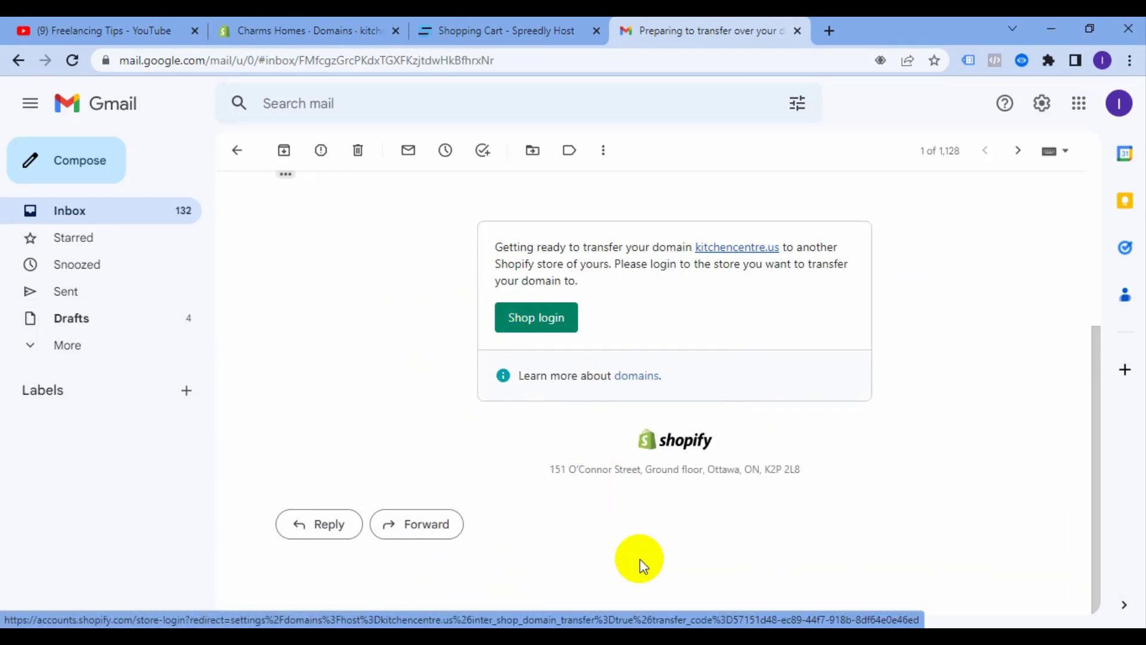
Switch to the receiving store's browser window, close its existing tabs and open the copied Shop login link in a new tab
key(alt+Tab)
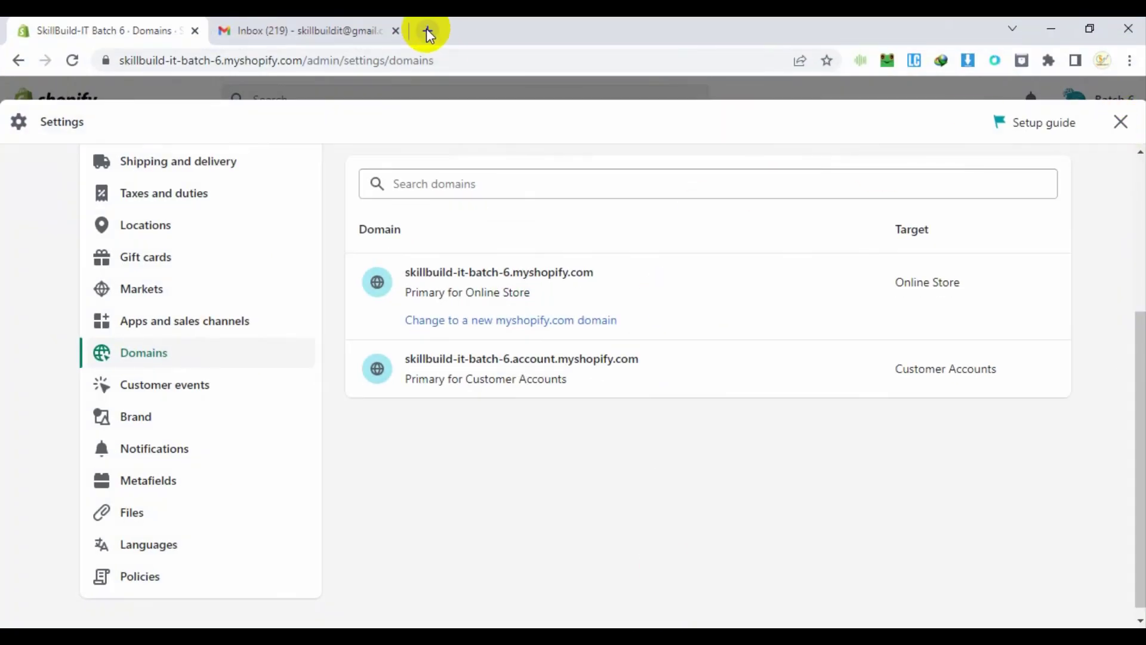
click(427, 30)
click(194, 31)
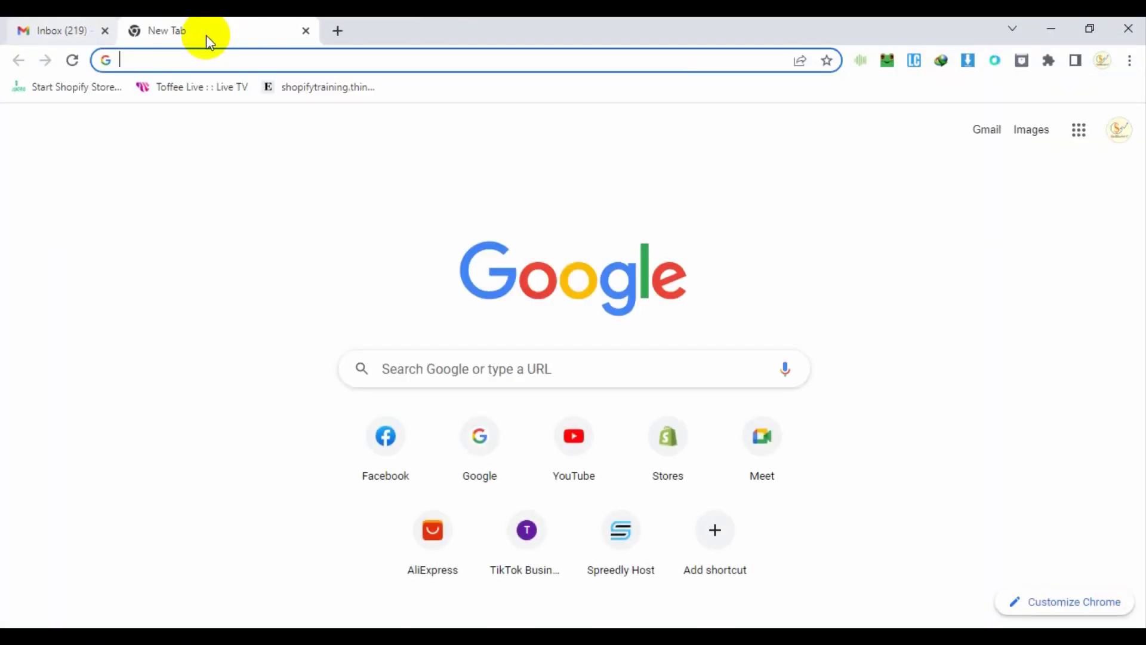
right_click(184, 62)
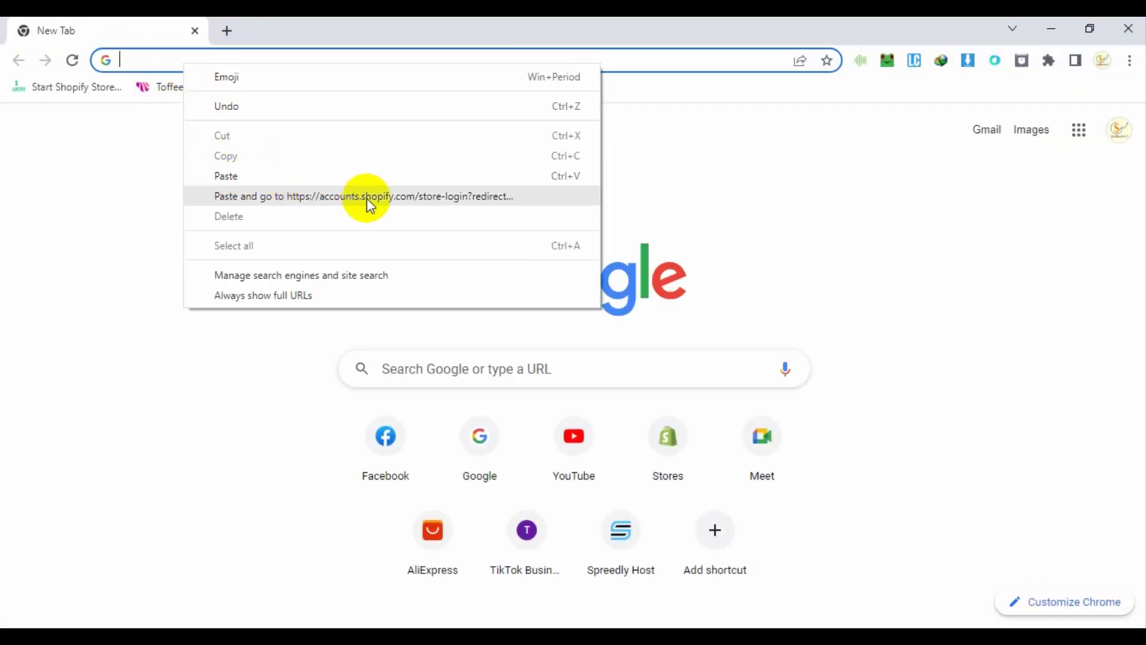
click(270, 28)
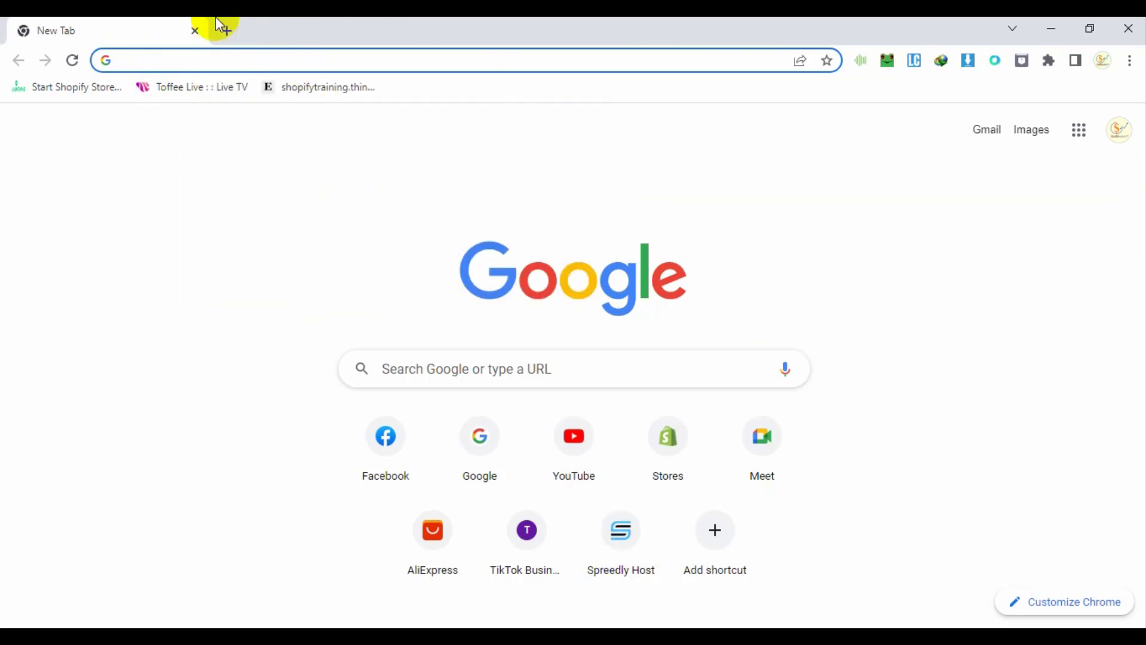
right_click(204, 64)
click(334, 200)
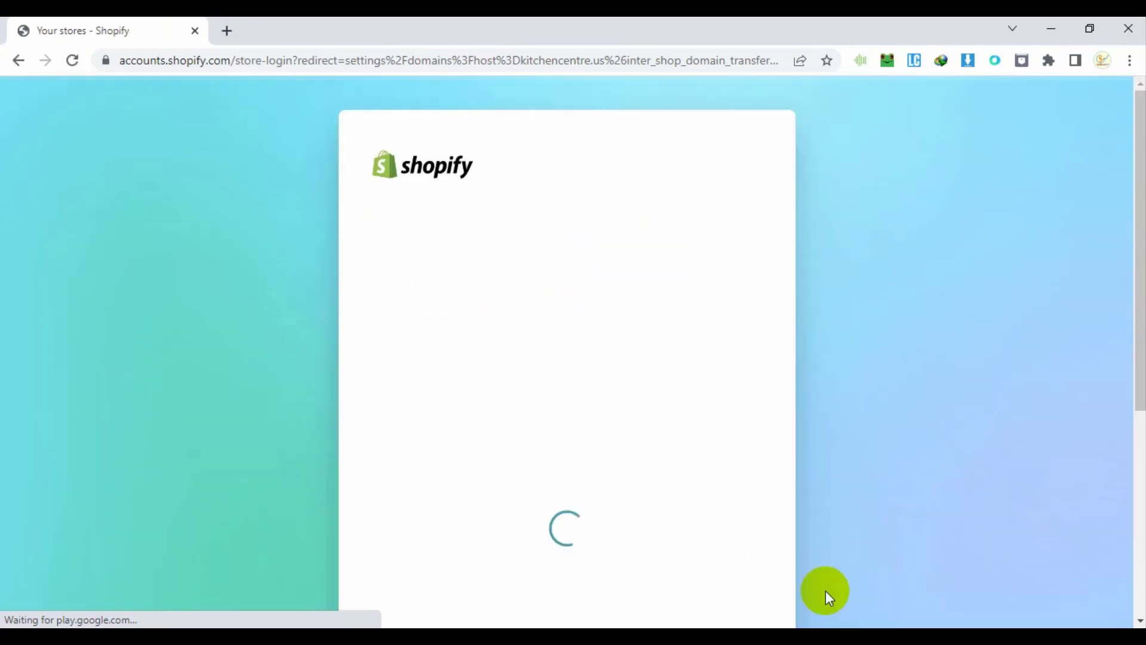
Choose the SkillBuild-IT Batch 6 store as the receiving store and confirm the transfer of kitchencentre.us to it
click(830, 638)
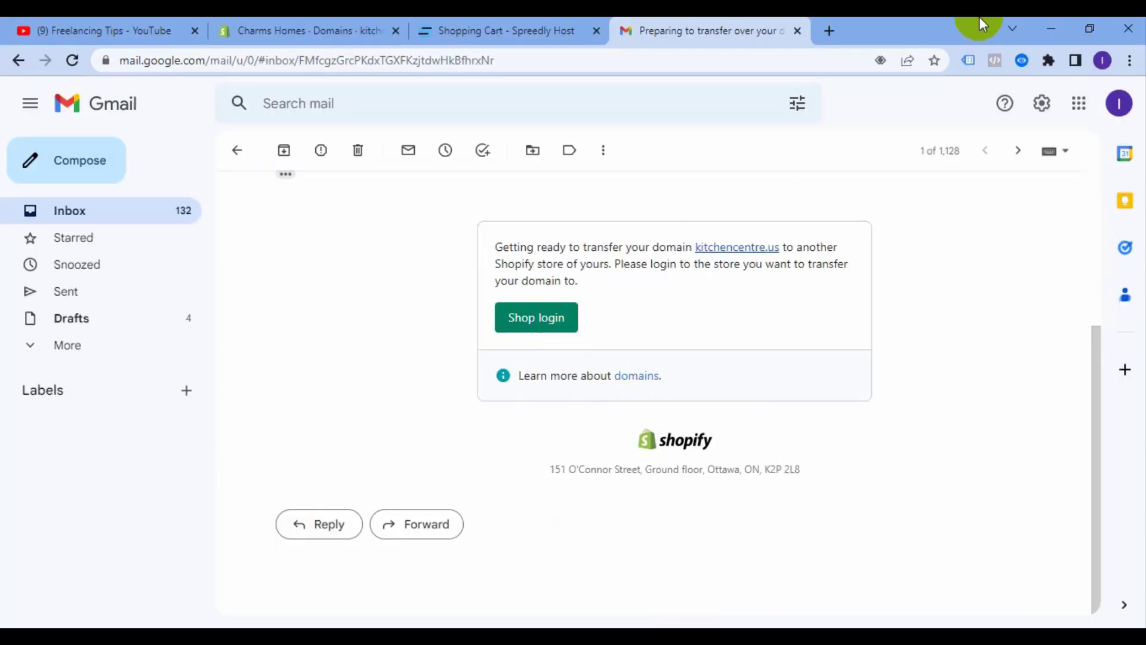
click(1065, 26)
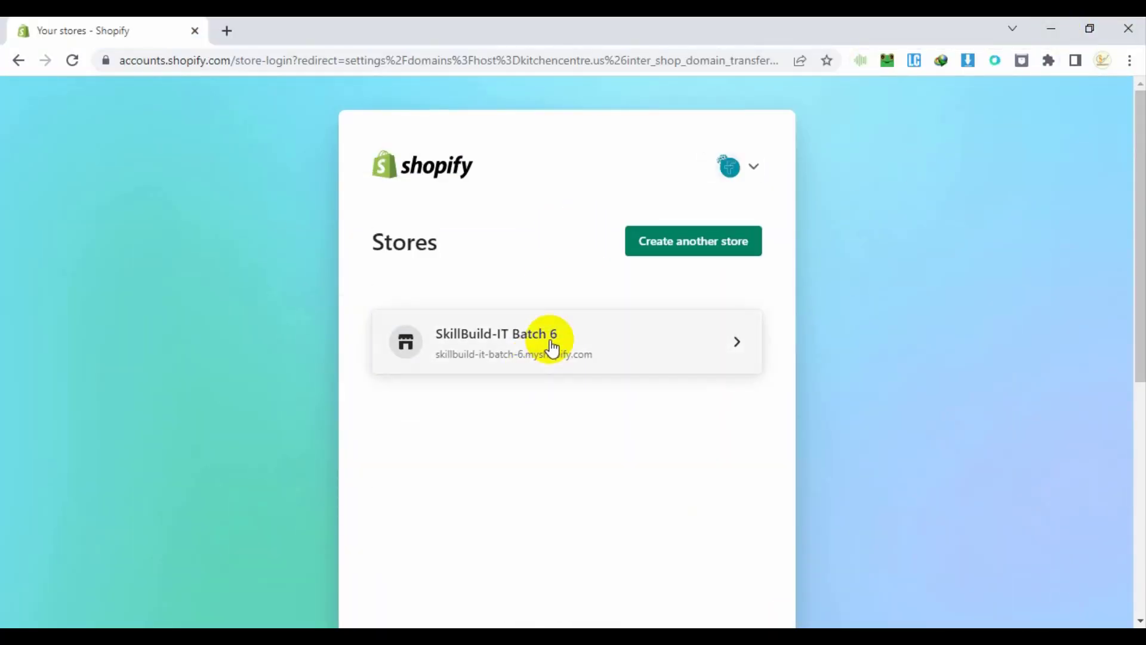
click(550, 345)
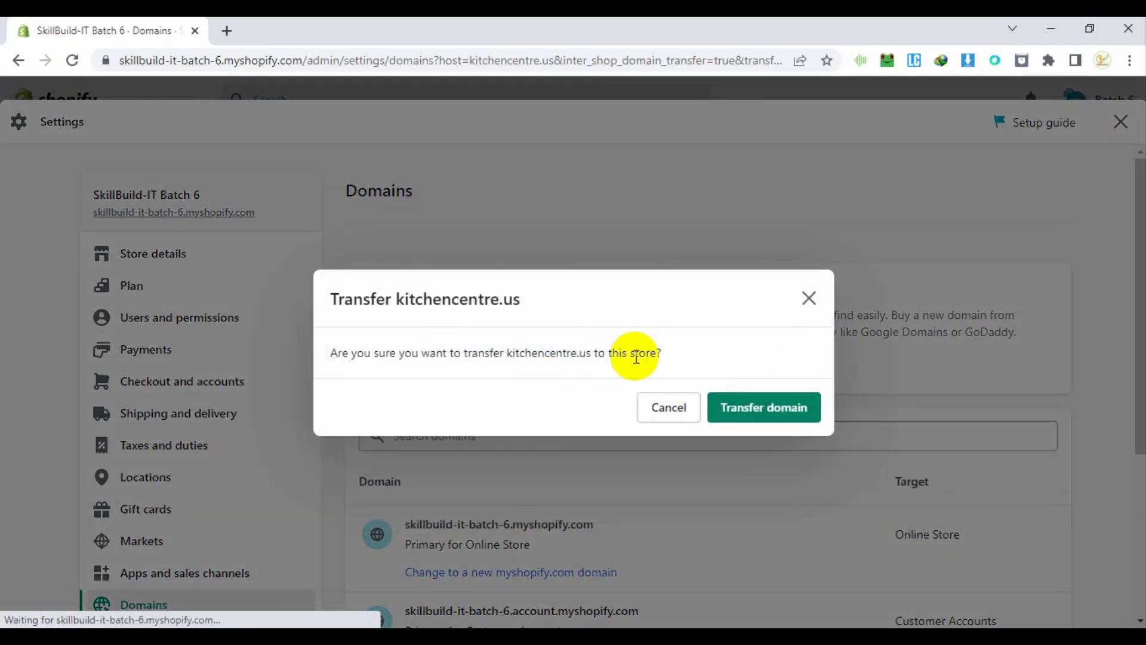
triple_click(431, 355)
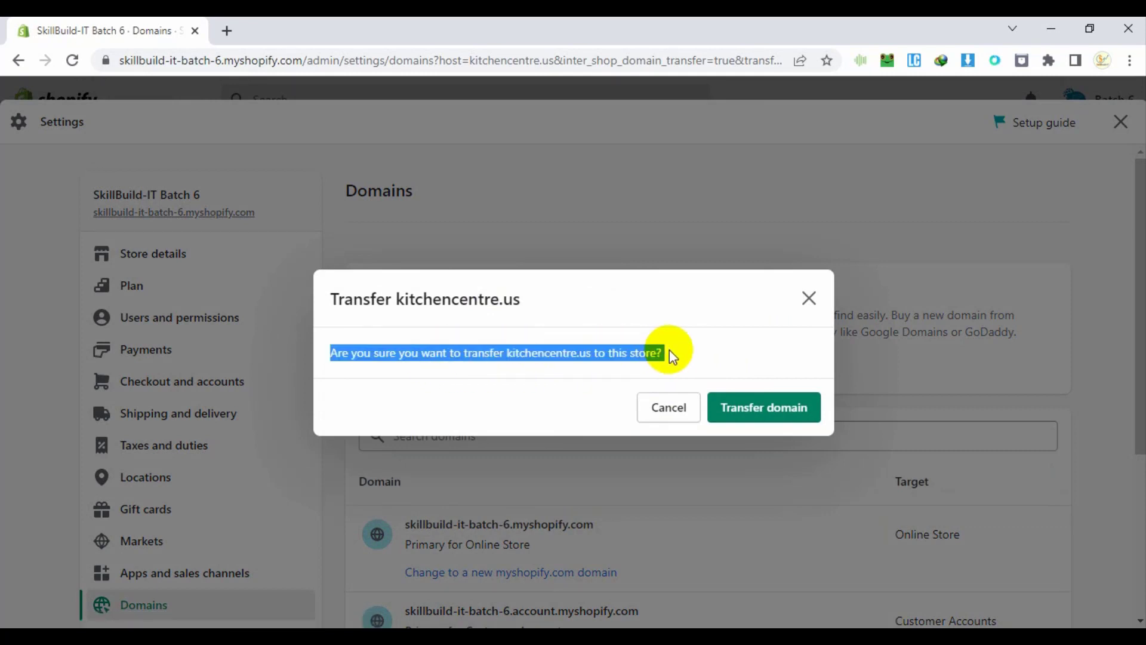
click(769, 406)
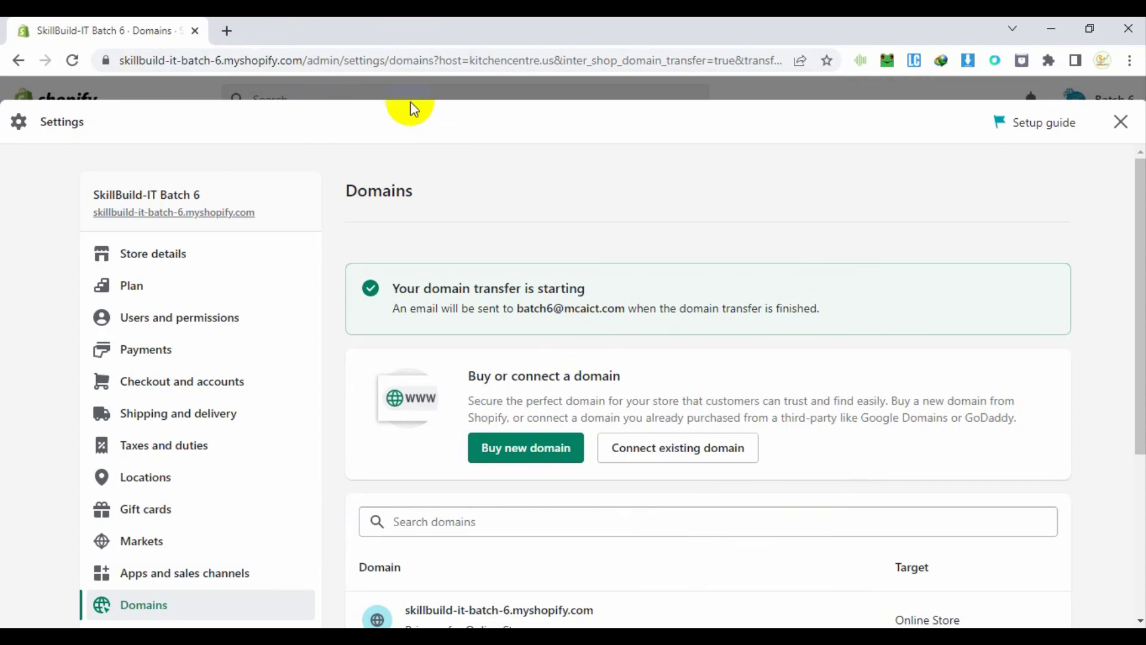
Examine the transfer notice and the domain list on the receiving store's Domains page
scroll(907, 334, down, 4)
scroll(848, 406, up, 4)
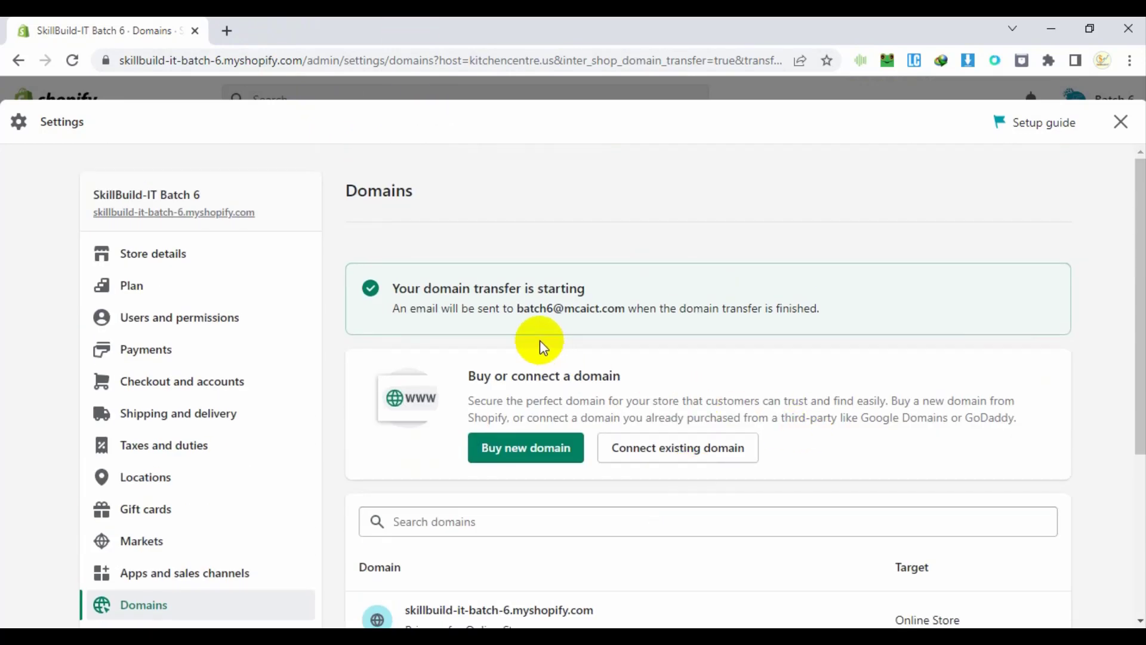
drag(518, 308, 626, 336)
triple_click(645, 315)
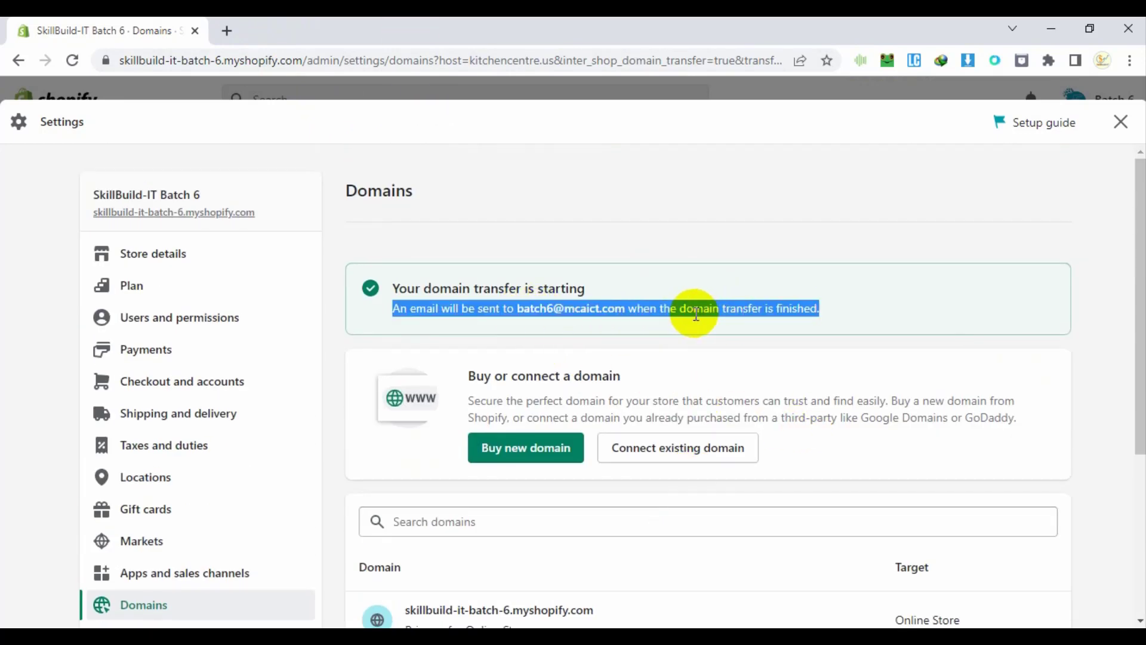
click(725, 313)
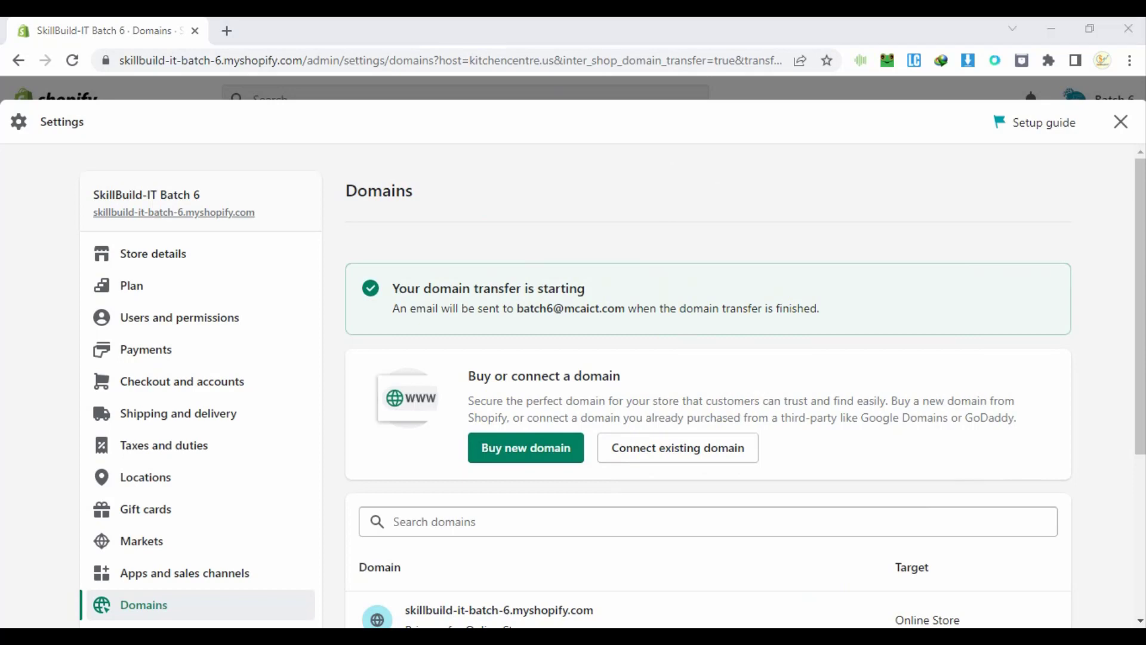
scroll(650, 468, down, 5)
scroll(690, 459, up, 3)
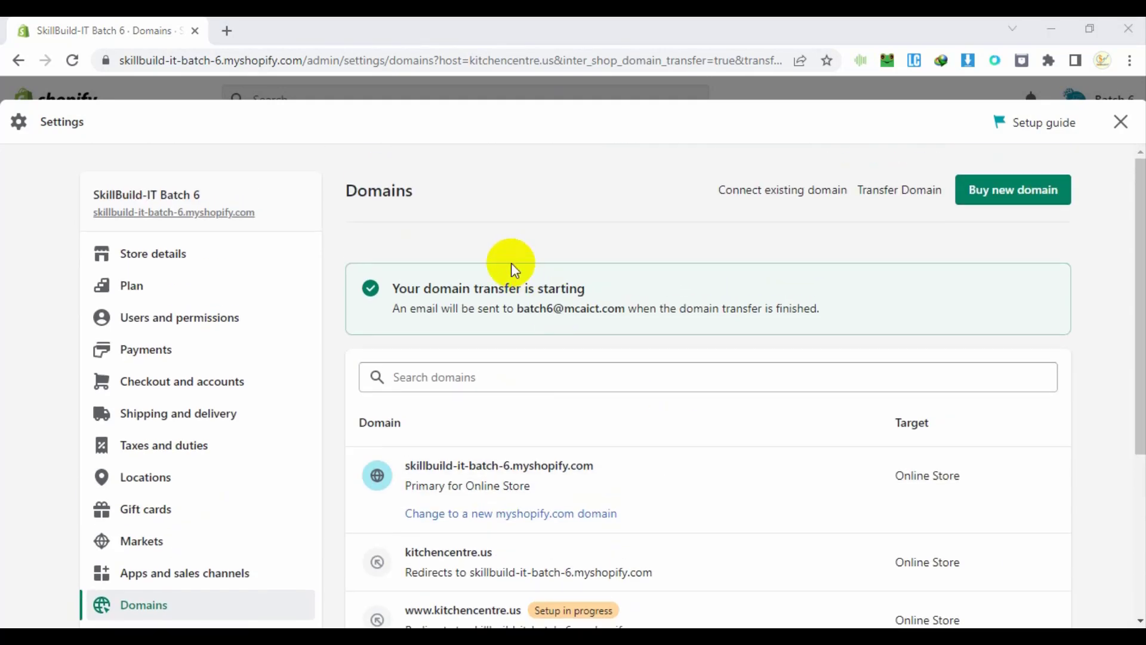
drag(531, 308, 613, 308)
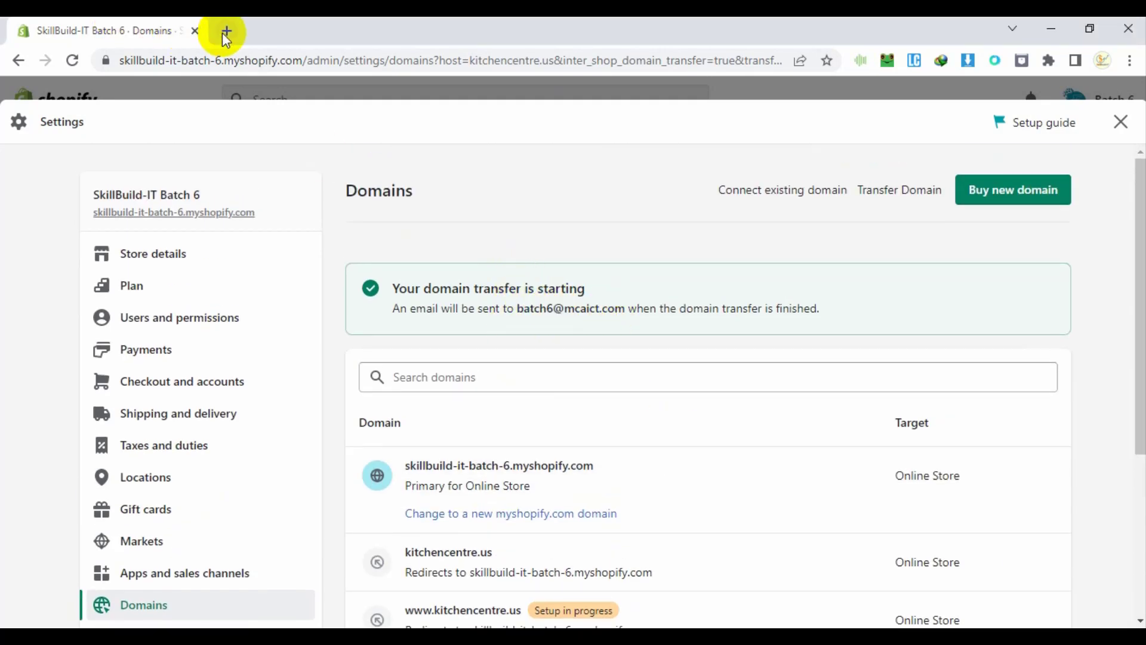
Open the Spreedly Host client area in a new tab and recheck the transfer notice and domain list on the store's Domains page
click(226, 32)
click(633, 558)
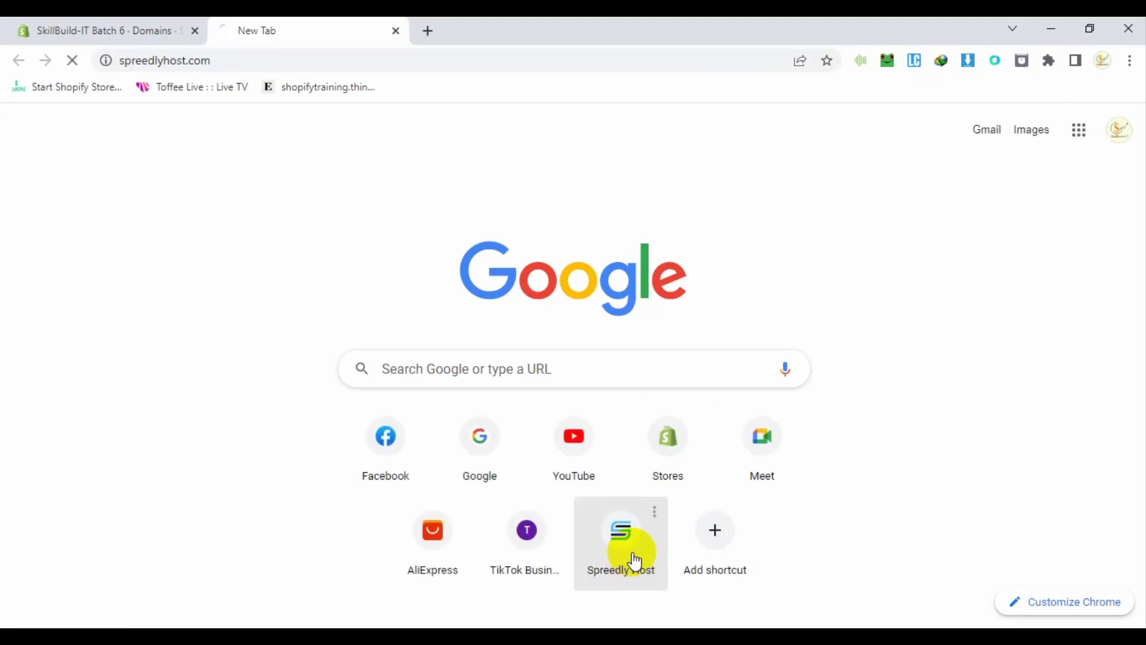
click(18, 27)
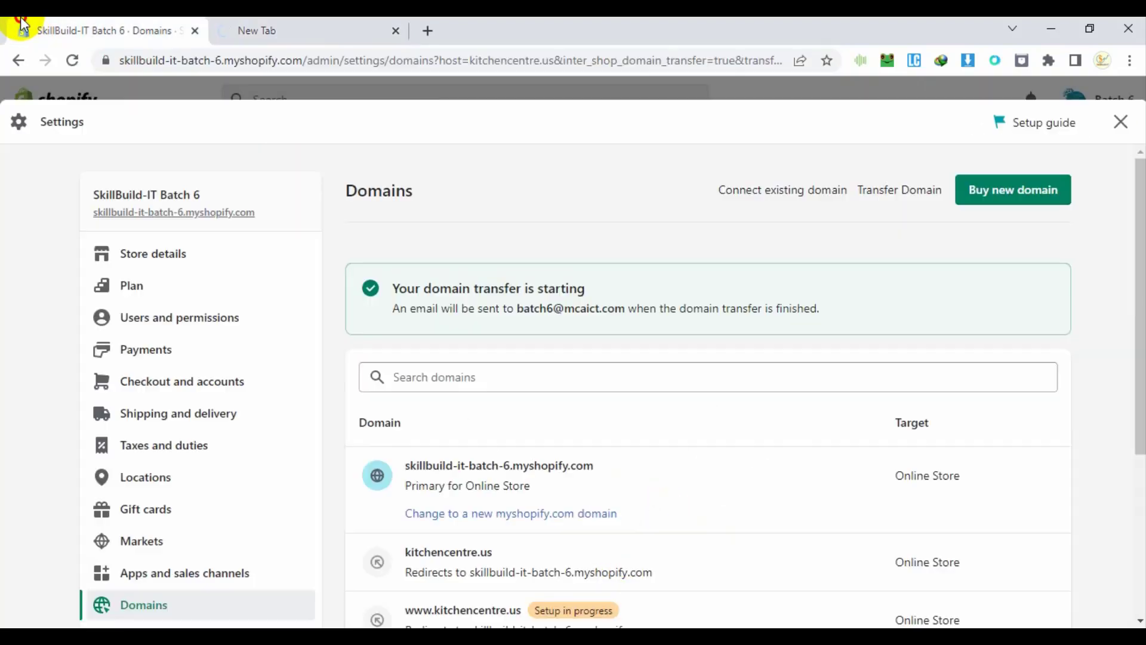
triple_click(533, 309)
click(256, 26)
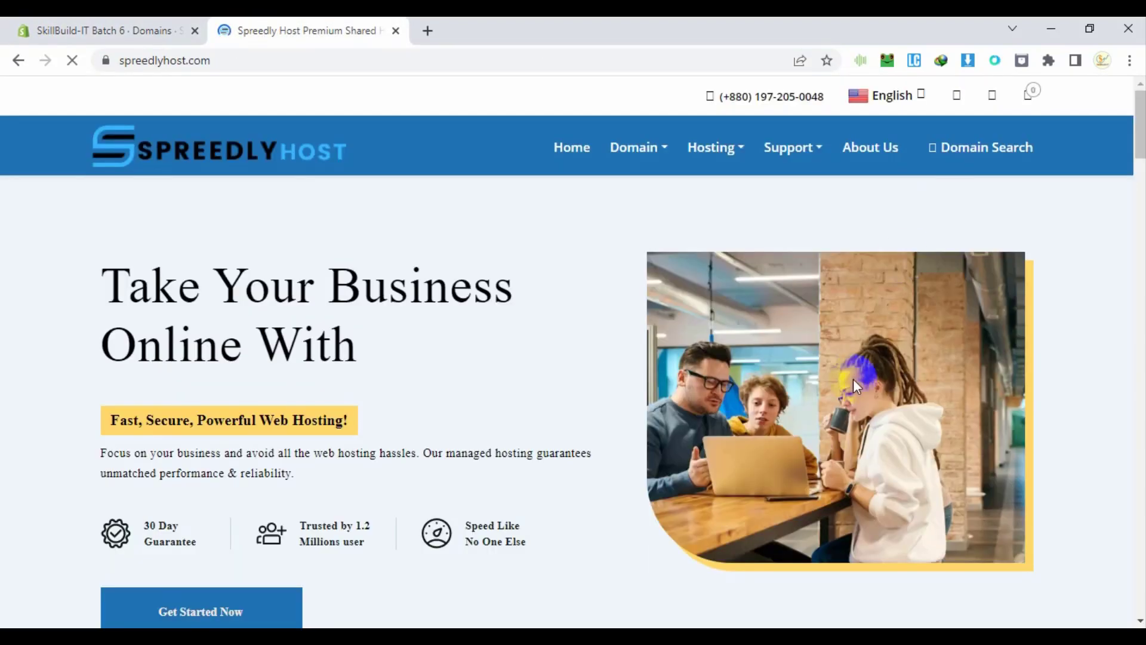
click(950, 101)
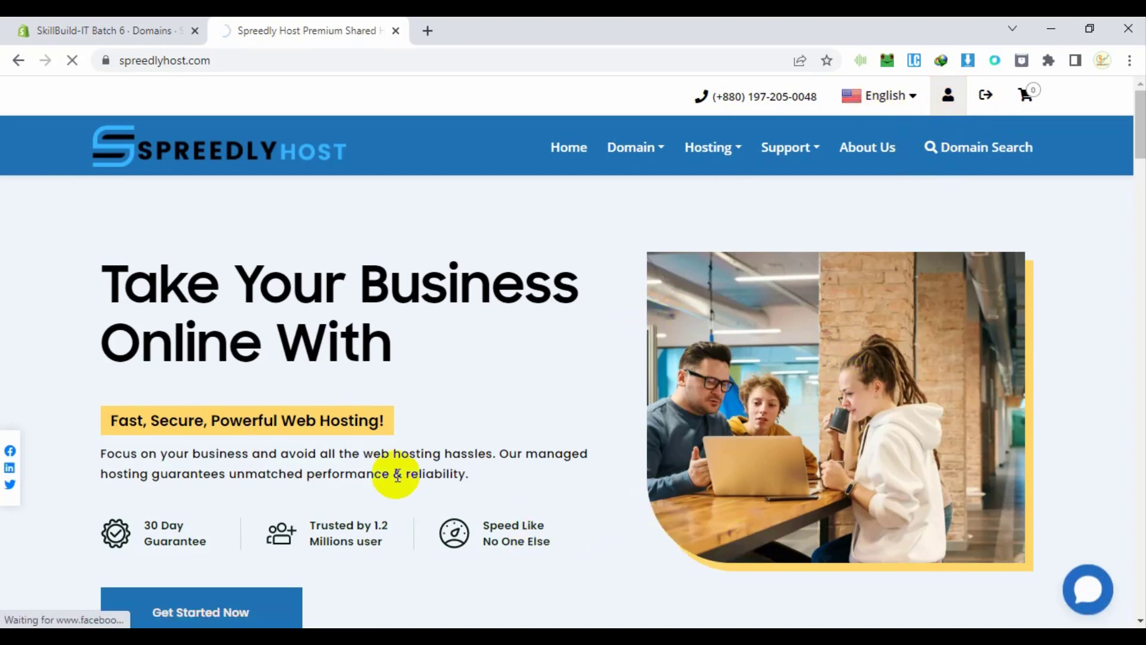
click(143, 31)
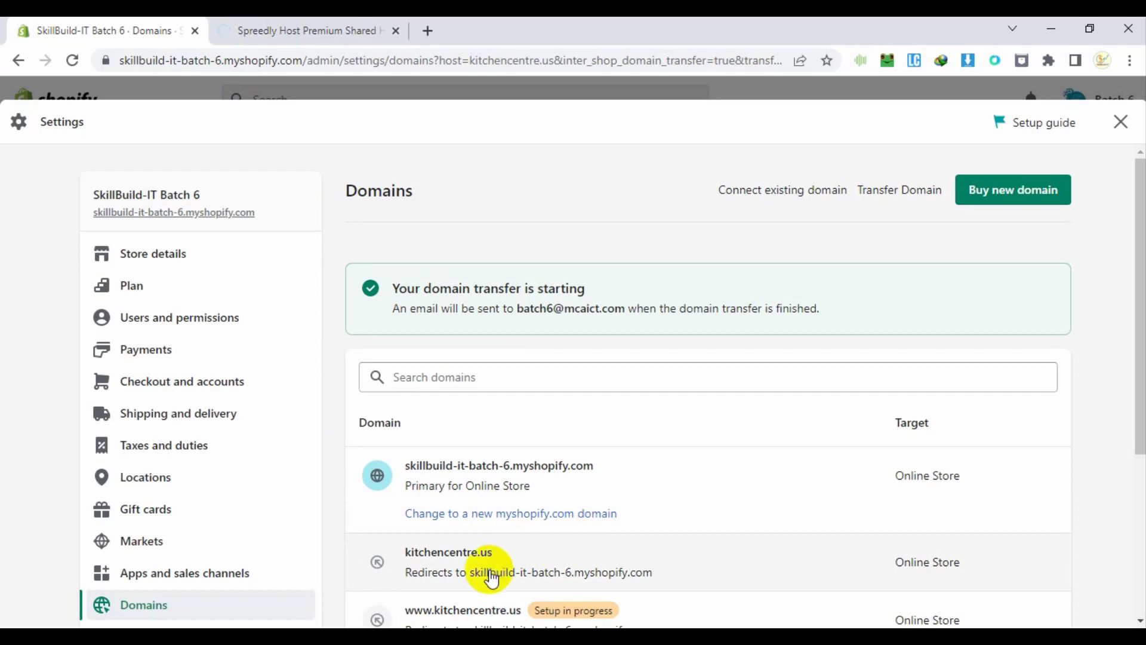
scroll(613, 543, down, 3)
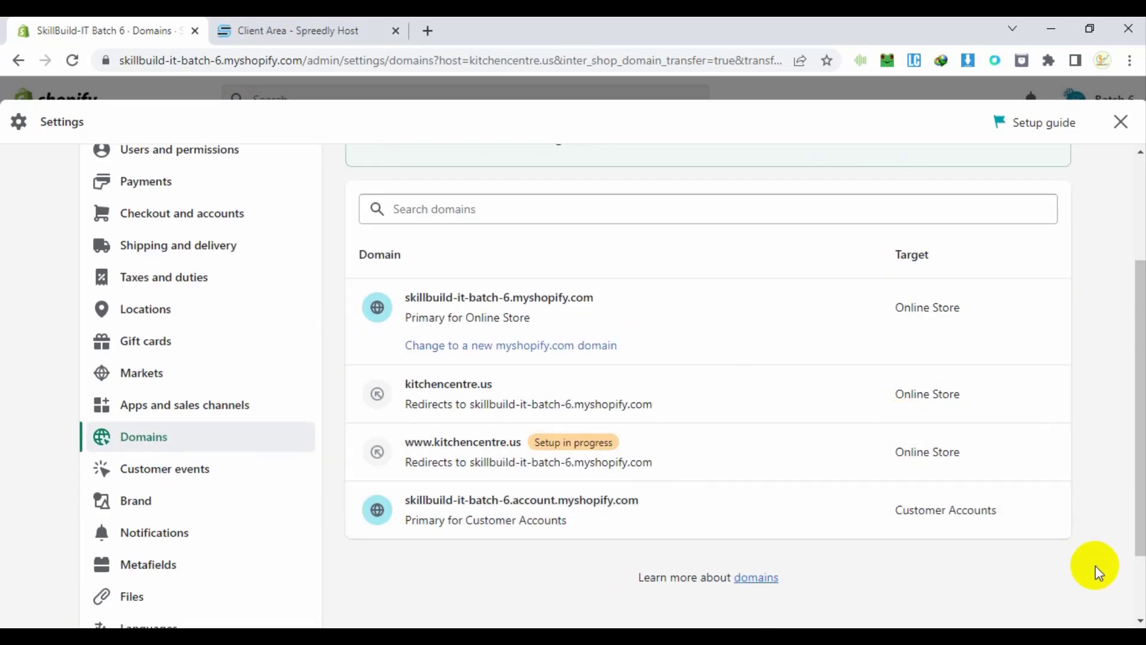
Open the SH Stellar Plus hosting service in the Spreedly Host client area and log in to the control panel for mcaict.com
click(376, 26)
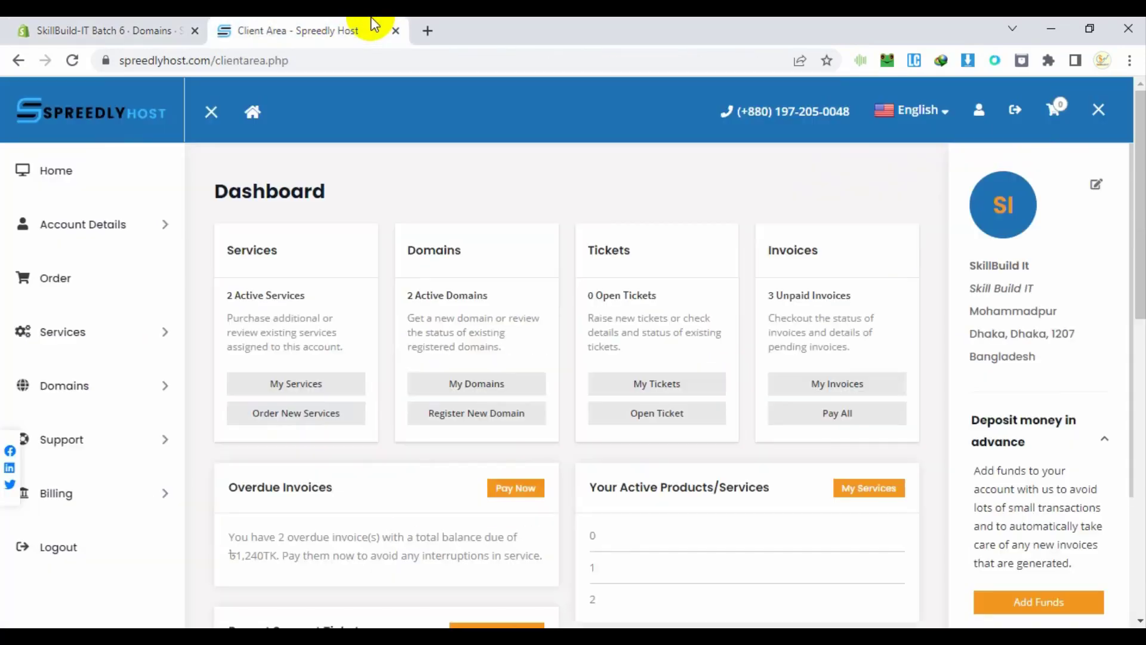
click(74, 352)
click(92, 387)
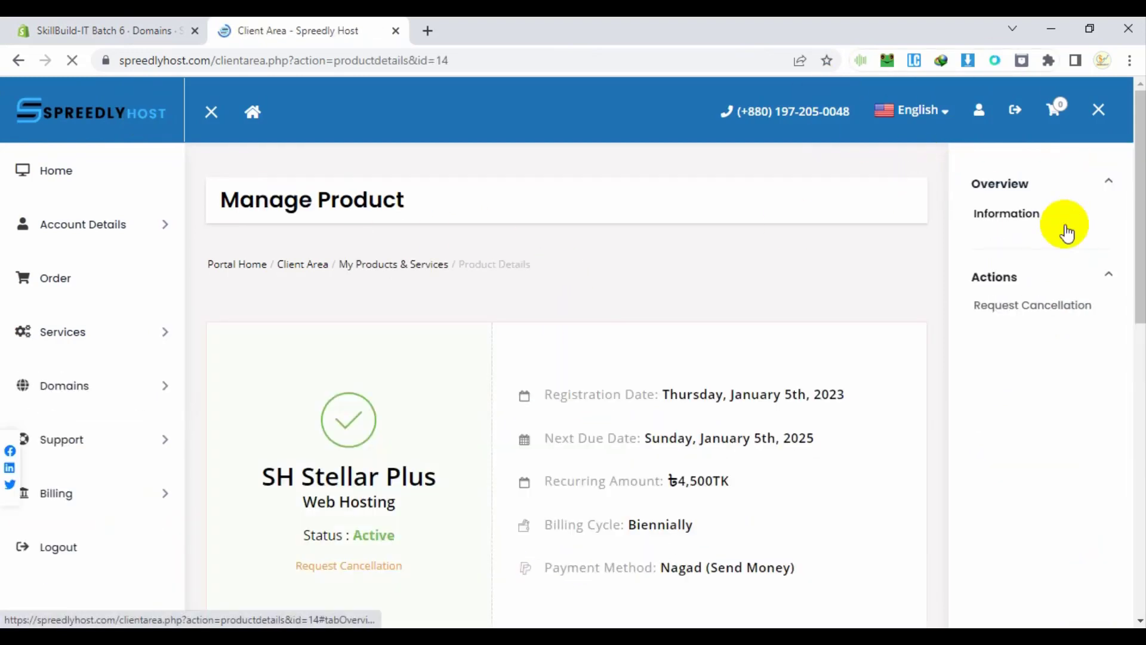
scroll(687, 465, down, 4)
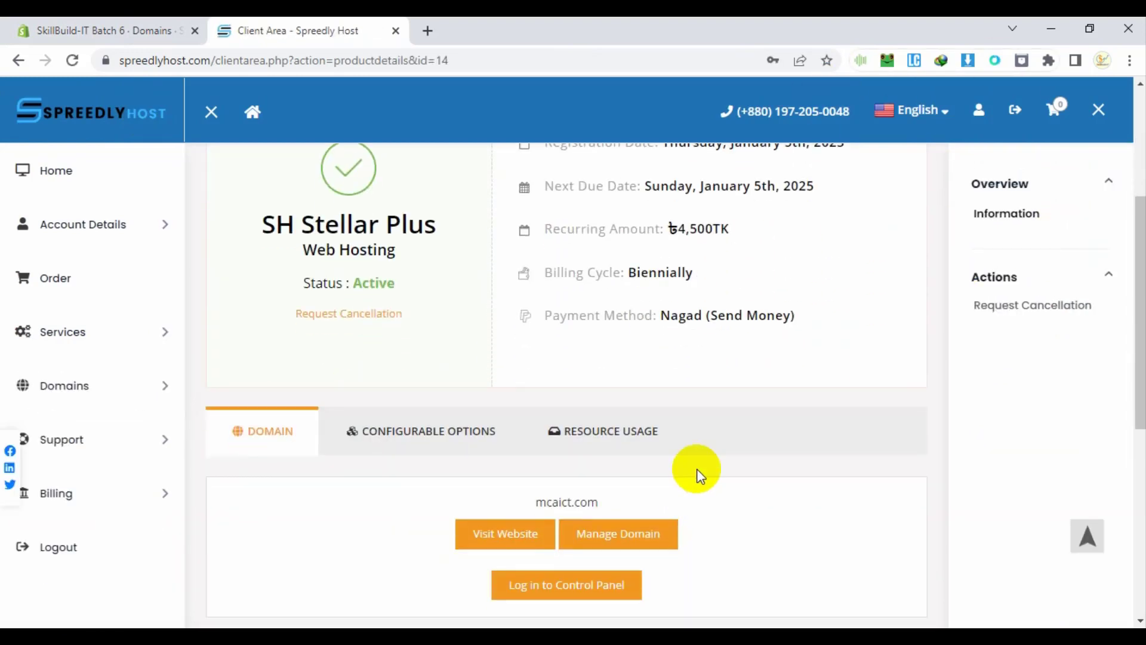
click(583, 587)
Review the receiving store's Domains page while the hosting control panel loads
click(292, 29)
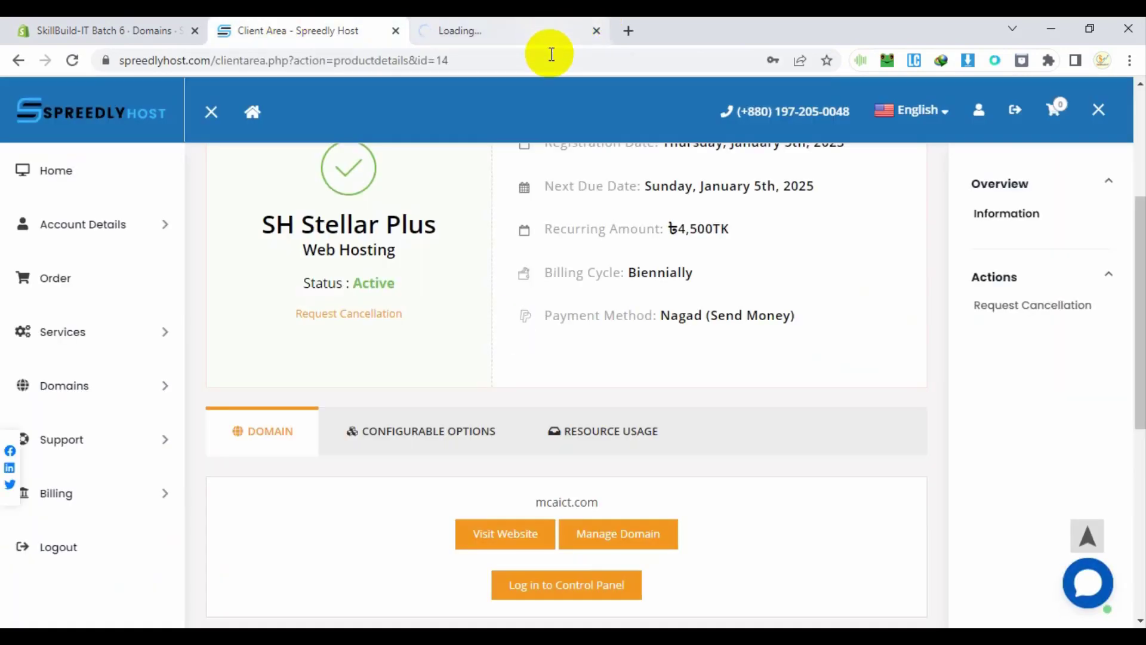
click(528, 24)
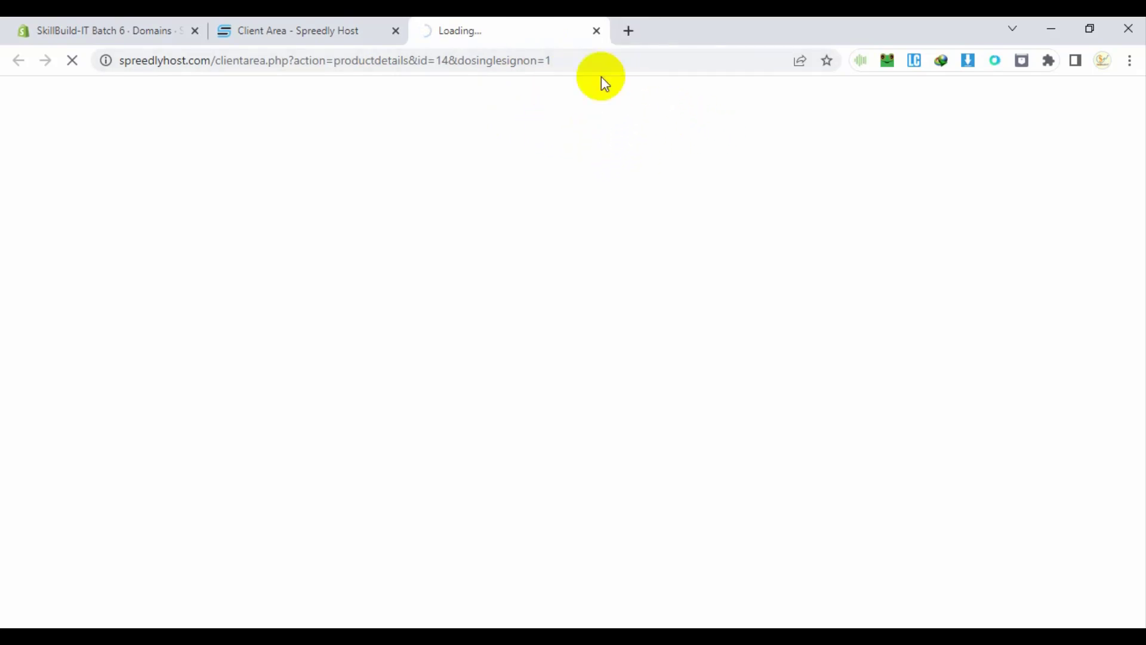
click(13, 27)
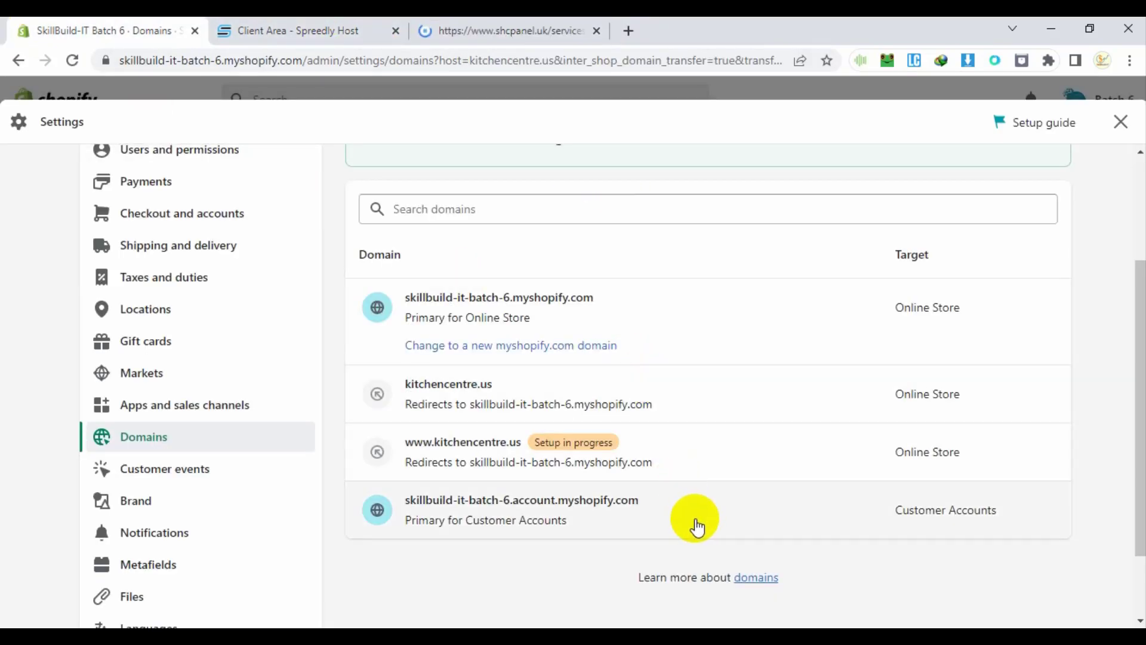
scroll(684, 489, down, 2)
scroll(710, 549, up, 4)
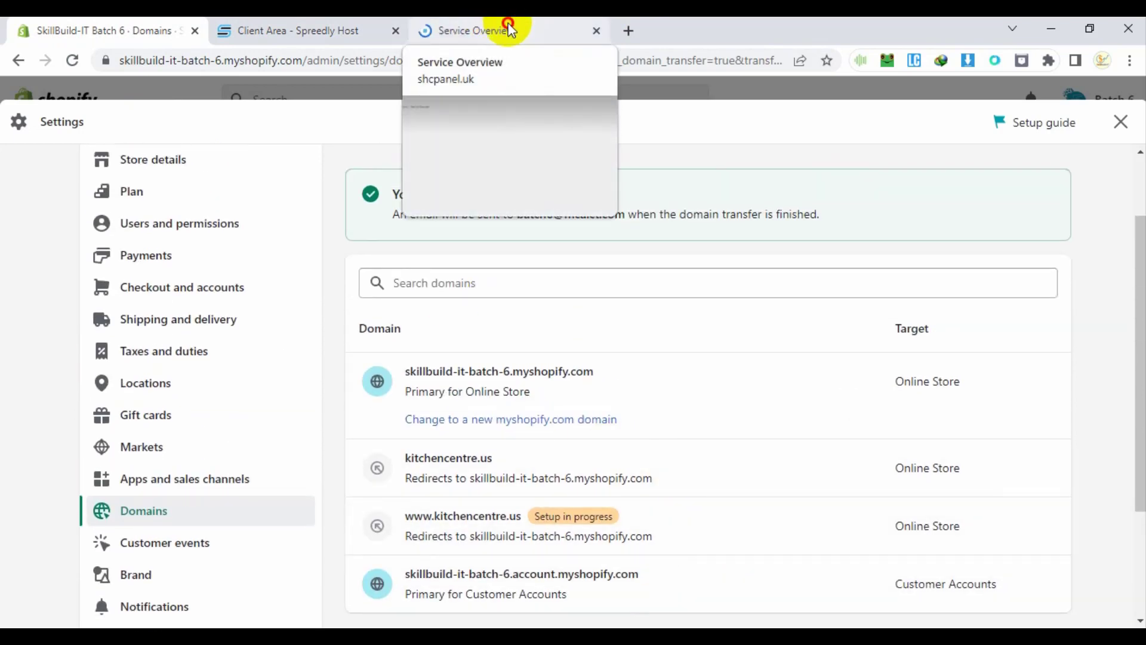
Look through the tool sections of the mcaict.com hosting control panel and open Webmail from the Email section
click(503, 27)
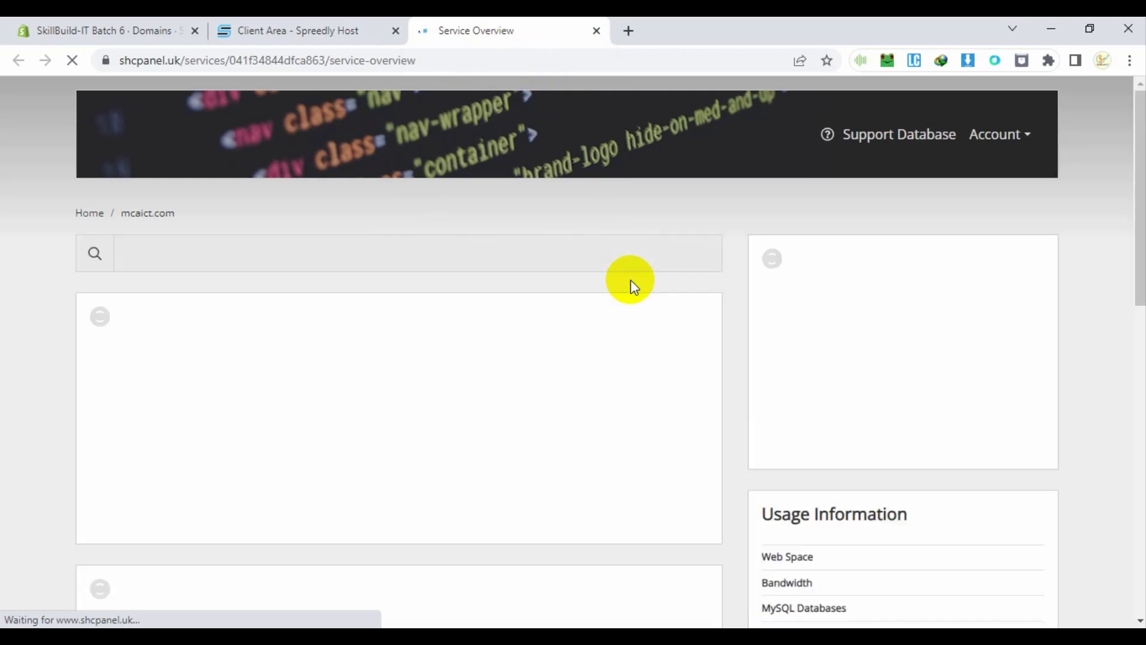
scroll(639, 421, down, 2)
scroll(646, 431, down, 7)
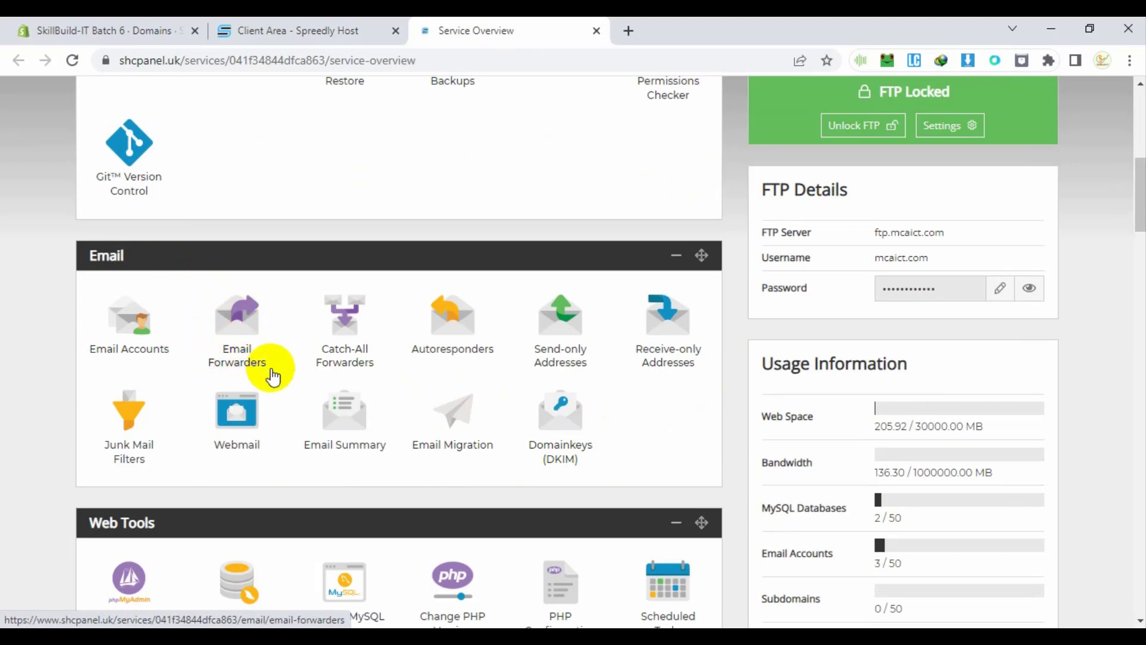
scroll(280, 370, down, 1)
scroll(322, 388, down, 3)
scroll(352, 370, up, 4)
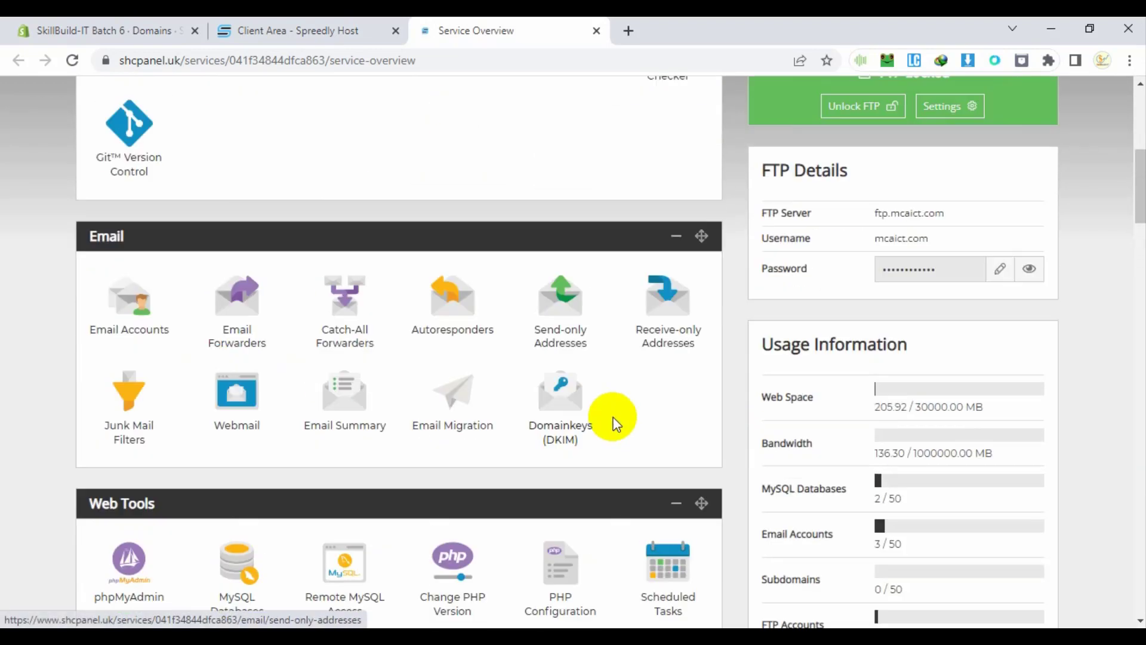
scroll(627, 412, up, 5)
scroll(417, 441, down, 4)
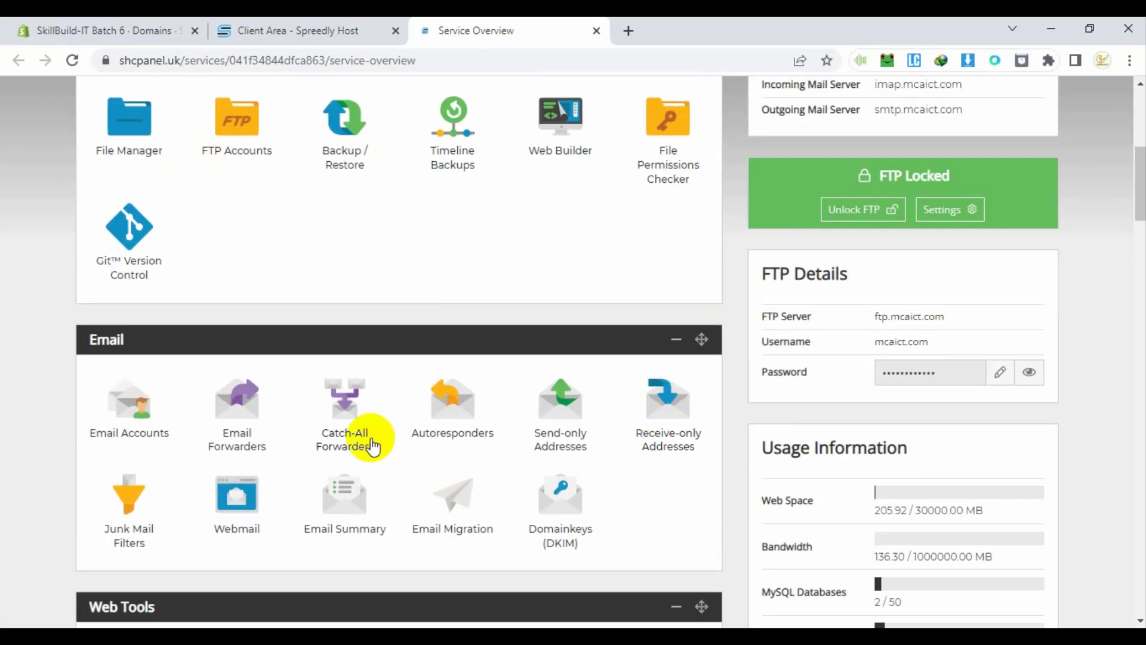
scroll(376, 439, up, 6)
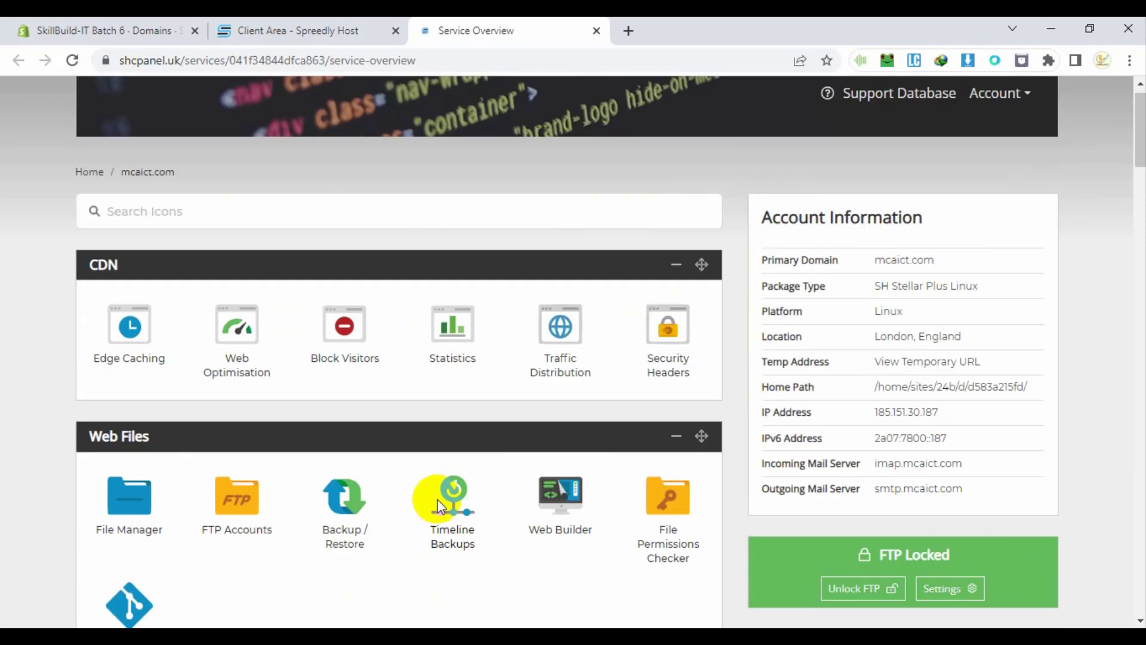
scroll(438, 501, down, 7)
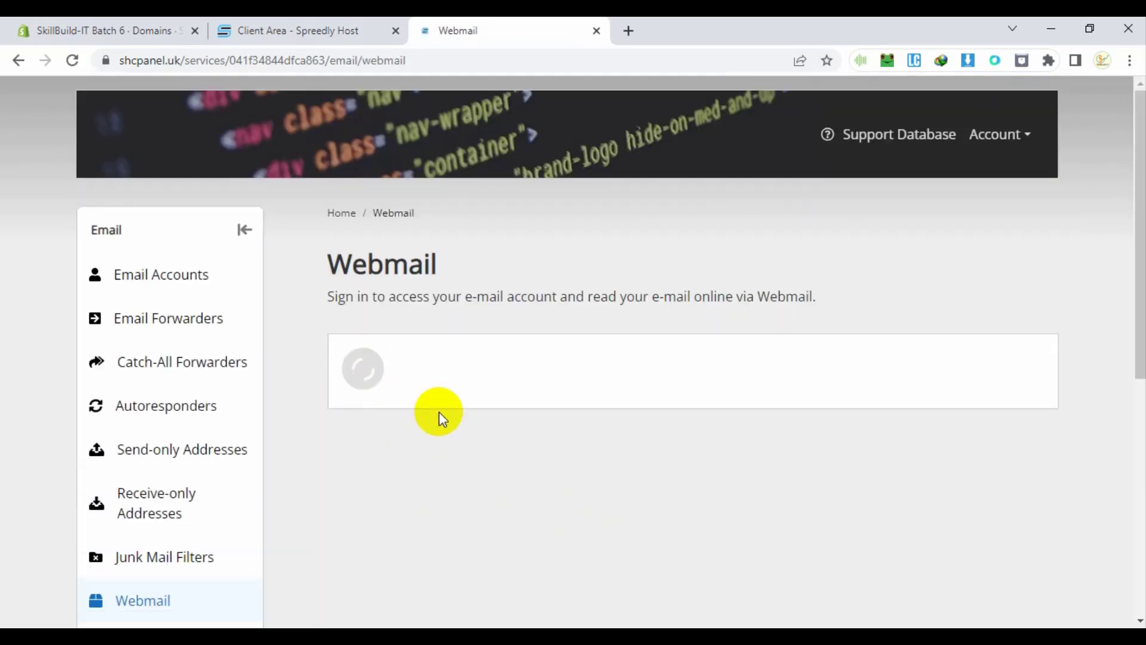
Find the mailbox named in the store's transfer notice and sign in to its webmail
scroll(583, 431, down, 3)
scroll(582, 430, up, 2)
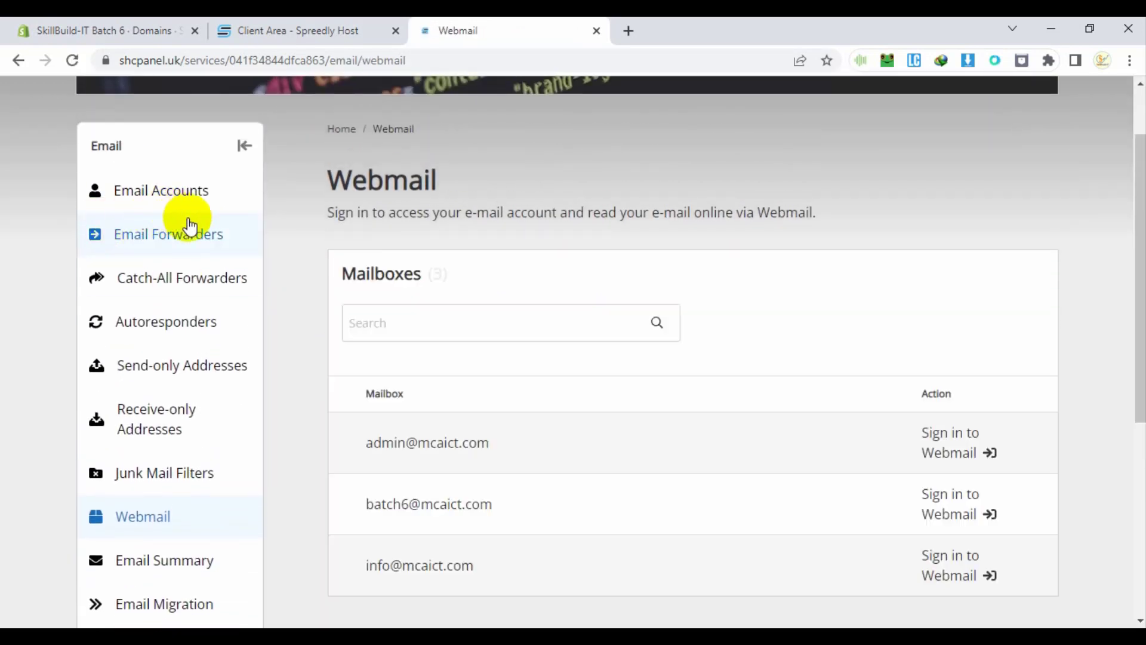
scroll(437, 365, down, 2)
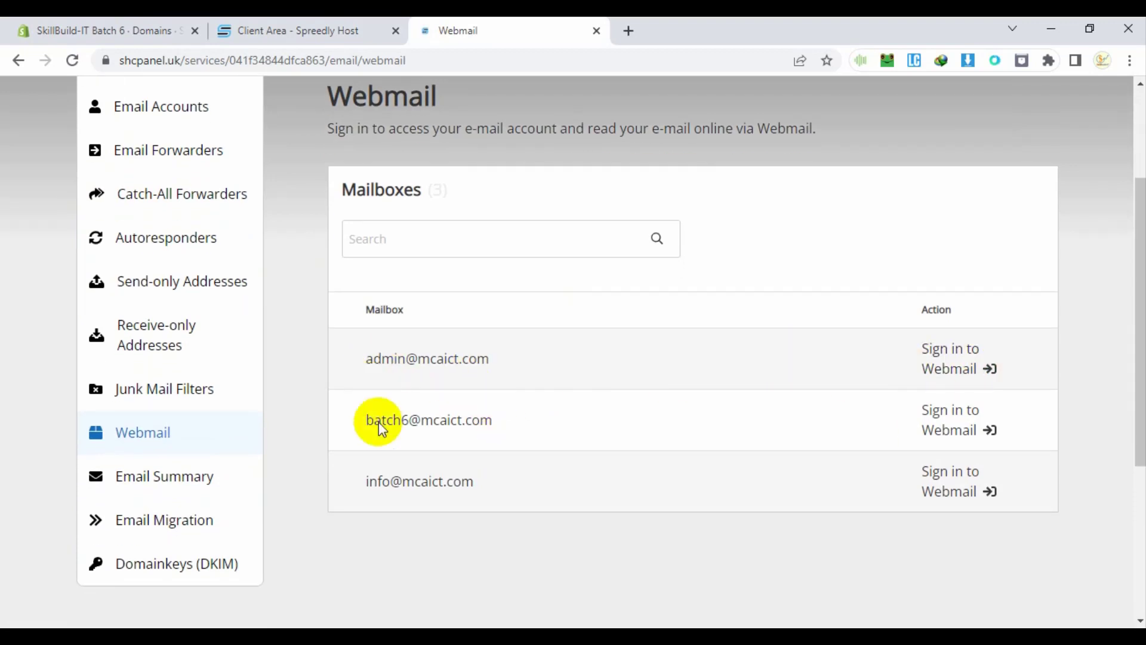
click(1001, 436)
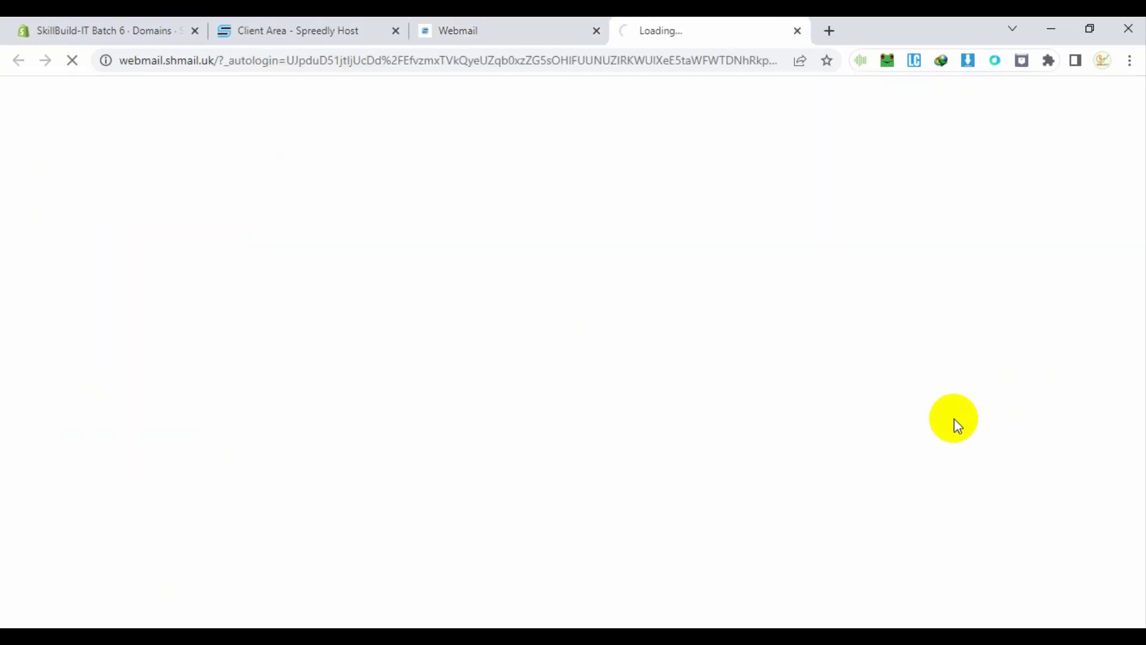
Open the Email Accounts page of the hosting control panel and examine the existing mailboxes and the available options for the first one
click(555, 23)
scroll(376, 464, up, 3)
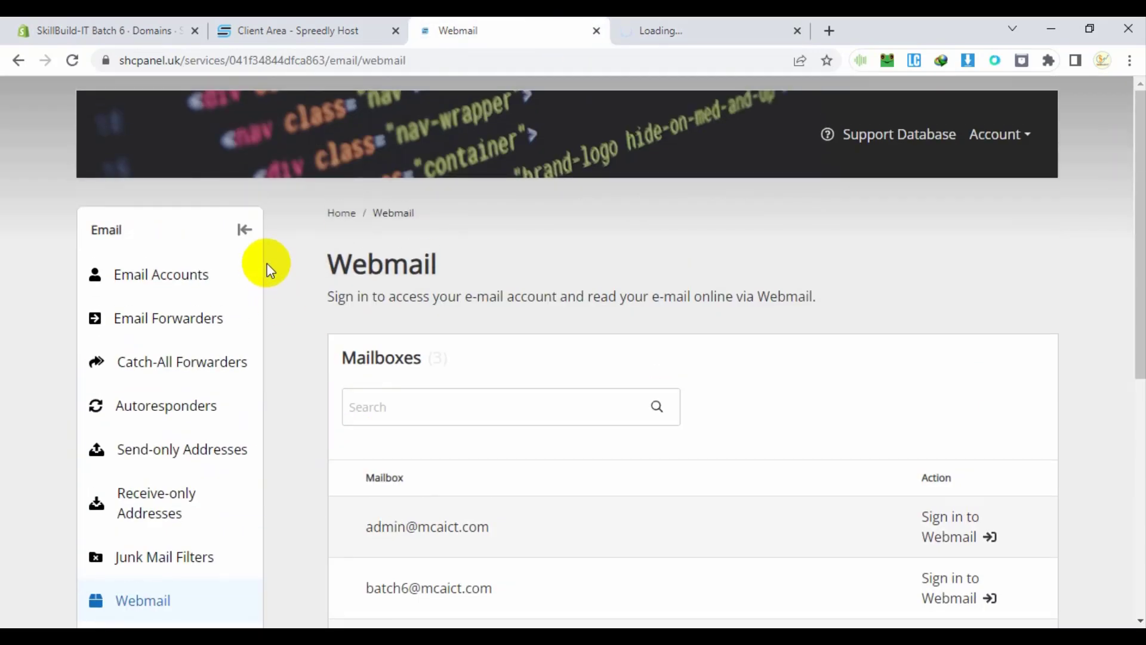
click(184, 291)
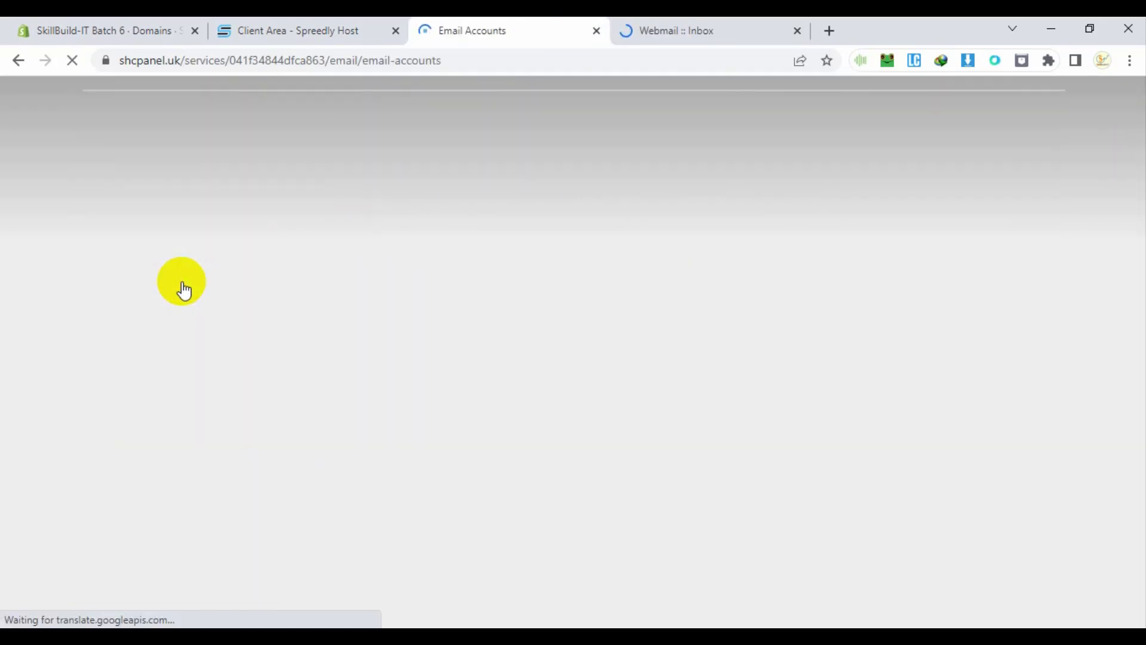
scroll(776, 410, down, 4)
scroll(926, 549, down, 3)
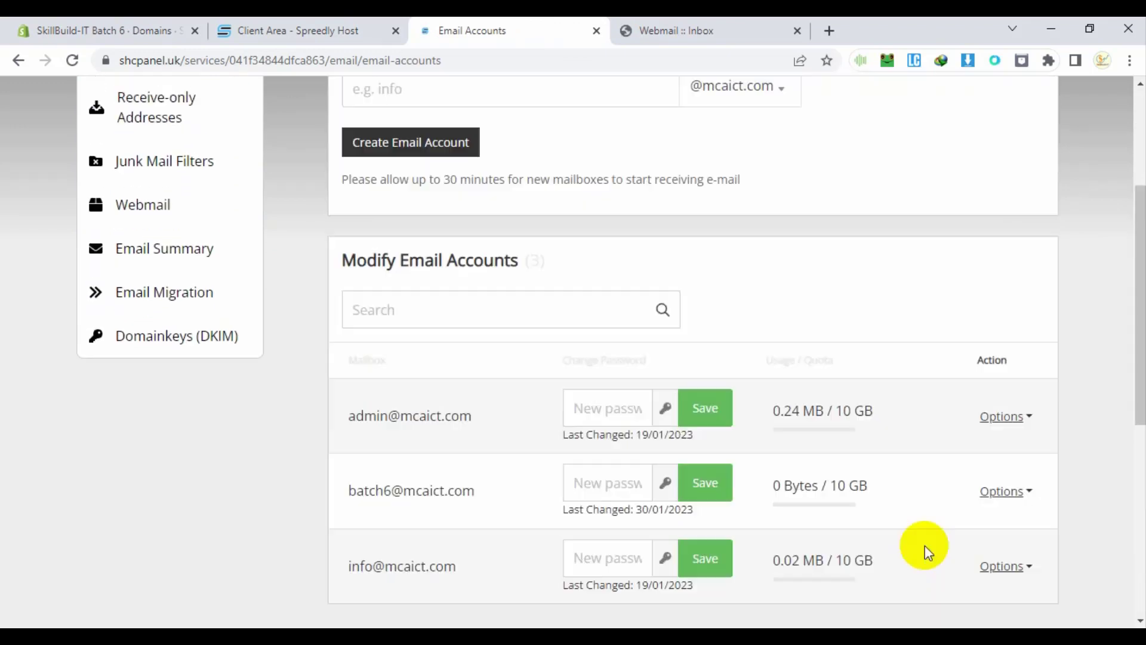
scroll(704, 512, up, 3)
scroll(959, 466, down, 3)
scroll(956, 473, down, 3)
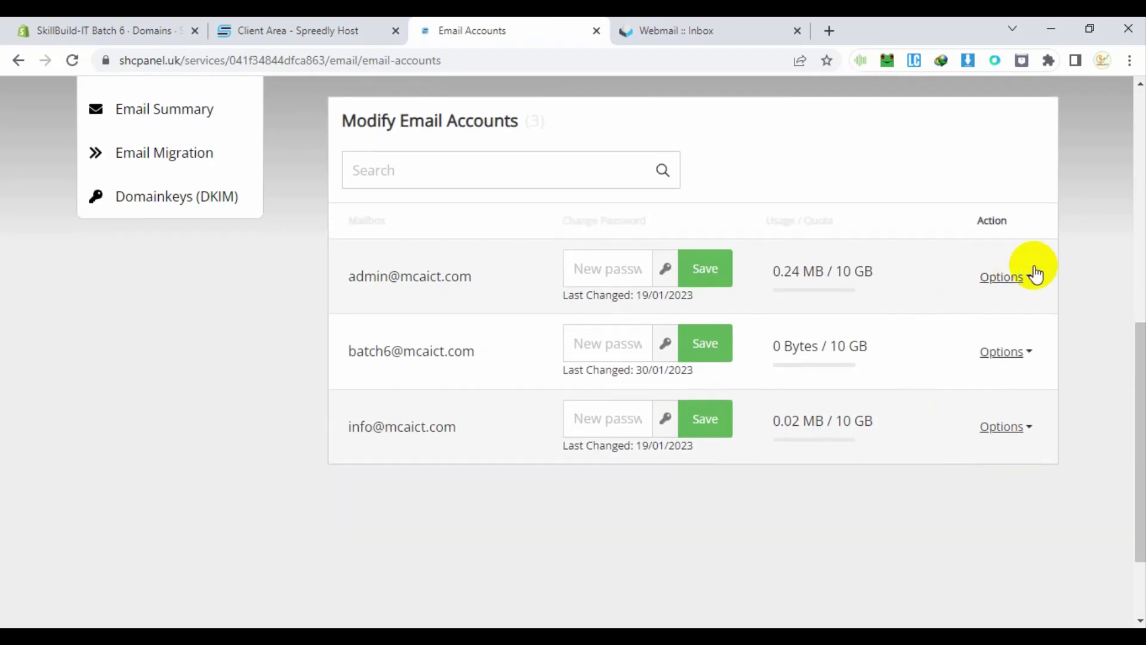
click(1026, 276)
Refresh the webmail inbox and check the Inbox and Drafts folders for the domain transfer message
click(711, 23)
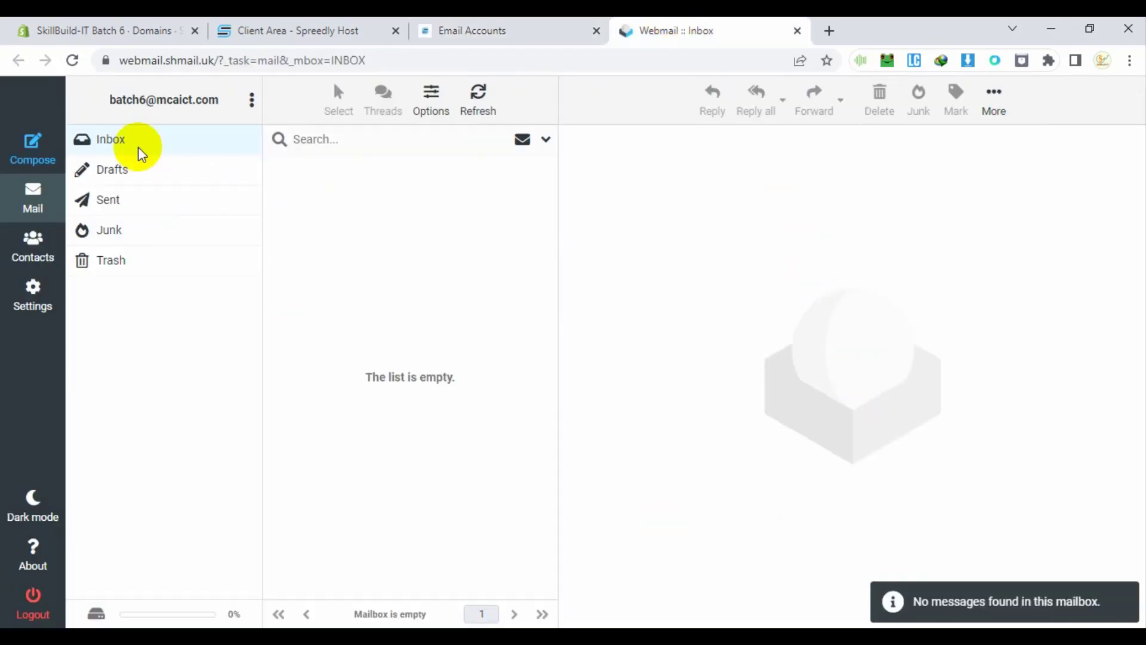
click(431, 105)
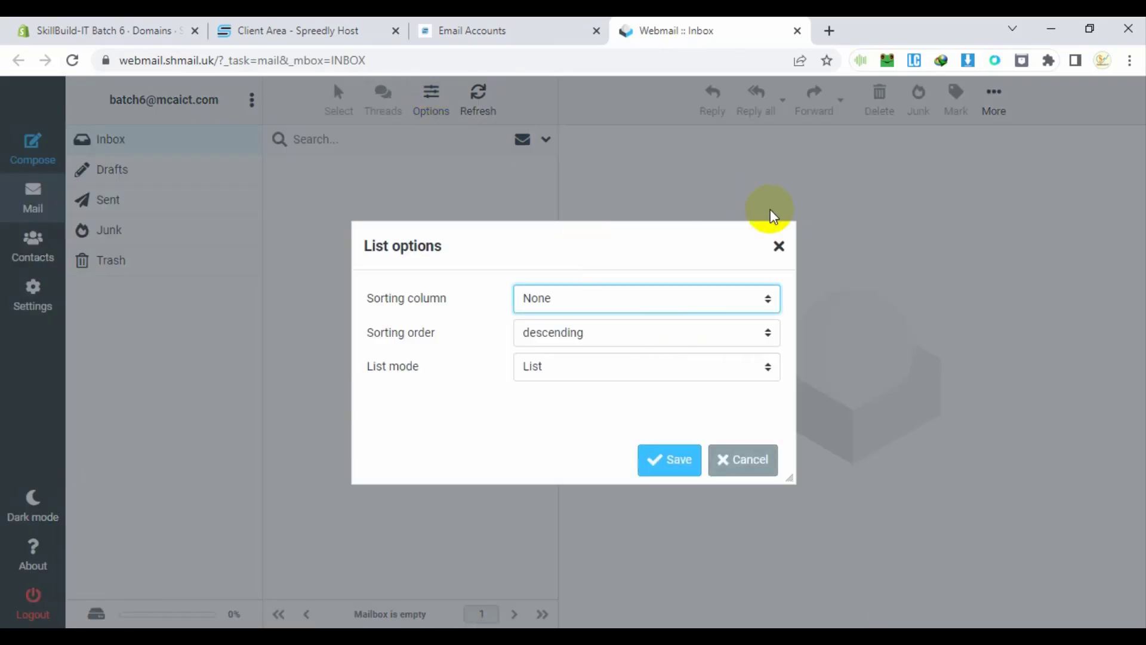
click(778, 246)
click(478, 98)
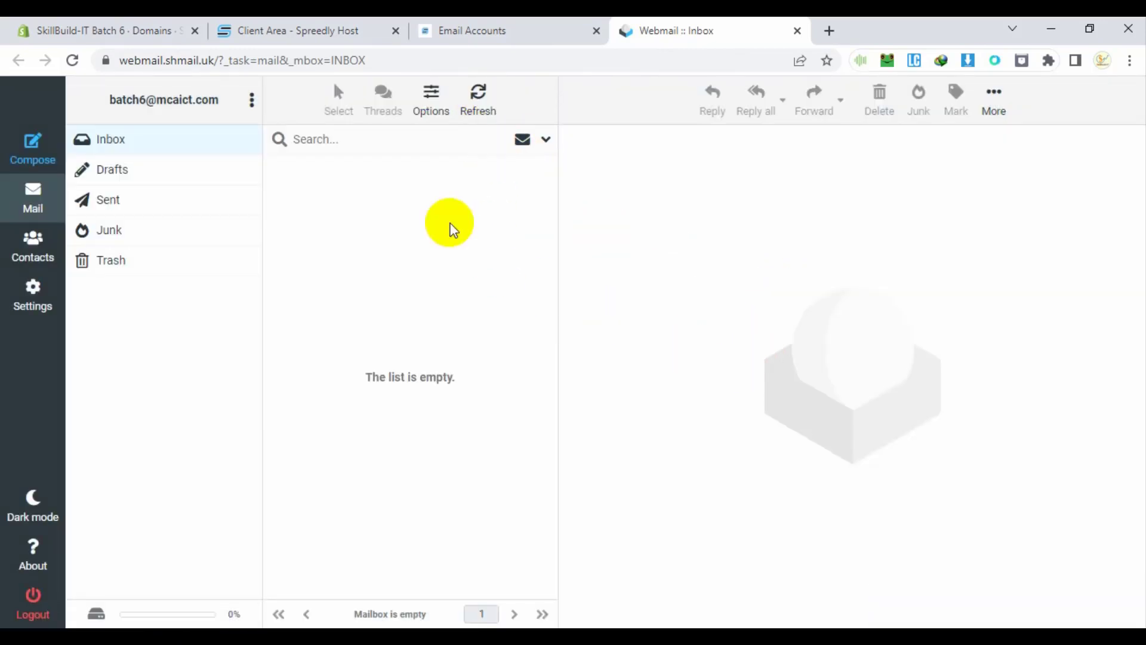
click(148, 168)
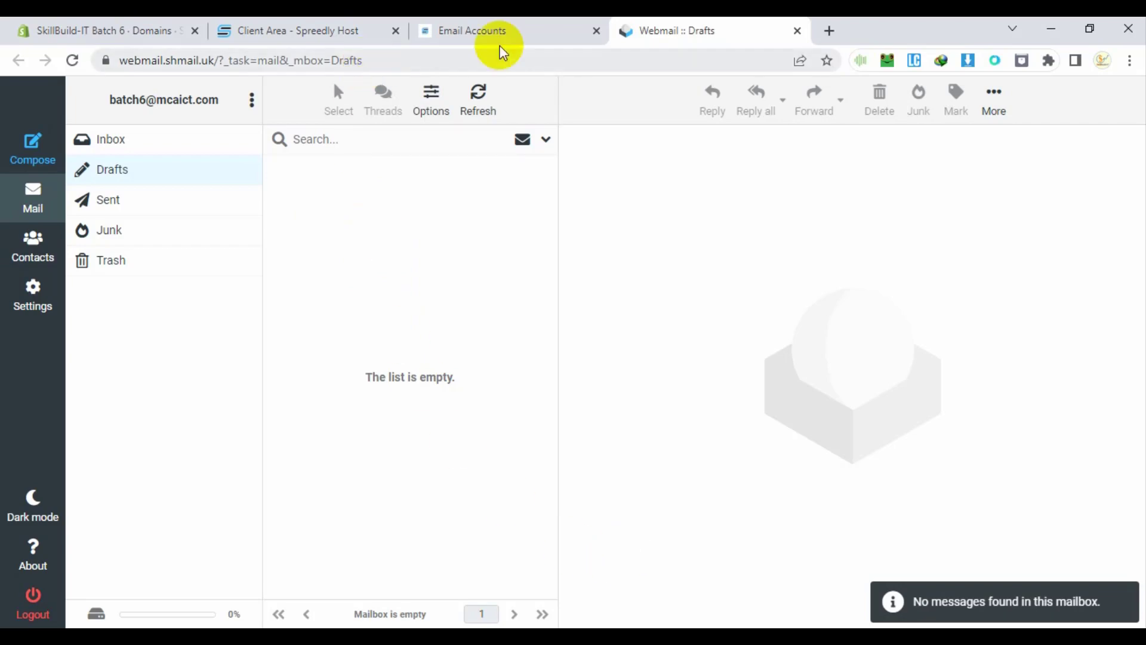
click(1056, 35)
click(643, 564)
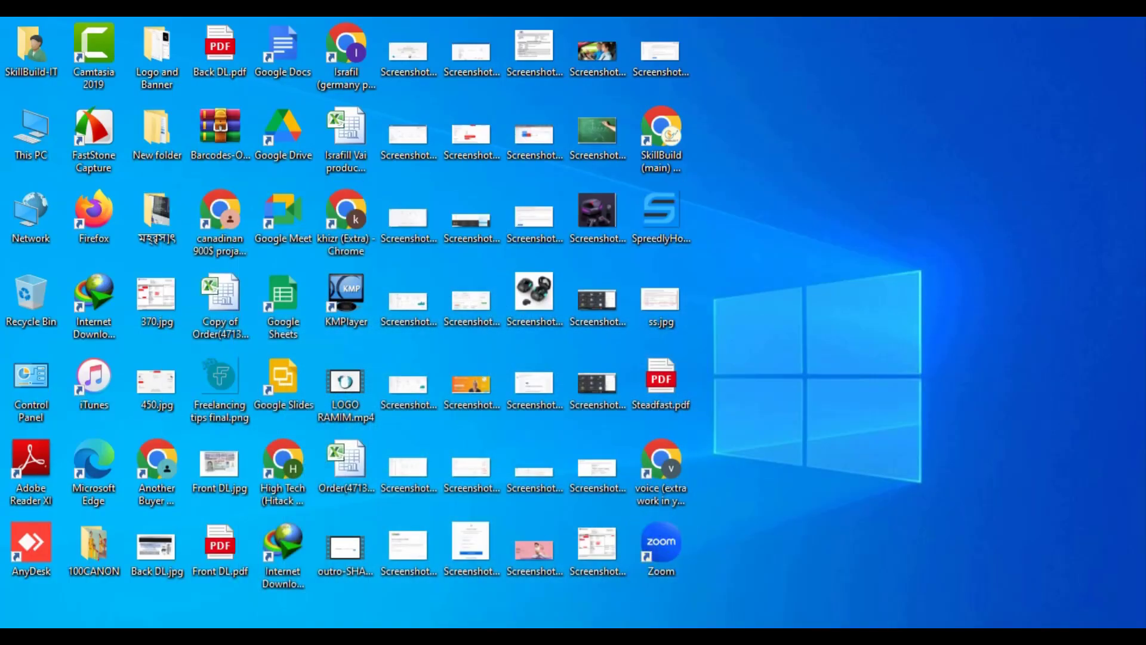
key(alt+Tab)
click(511, 26)
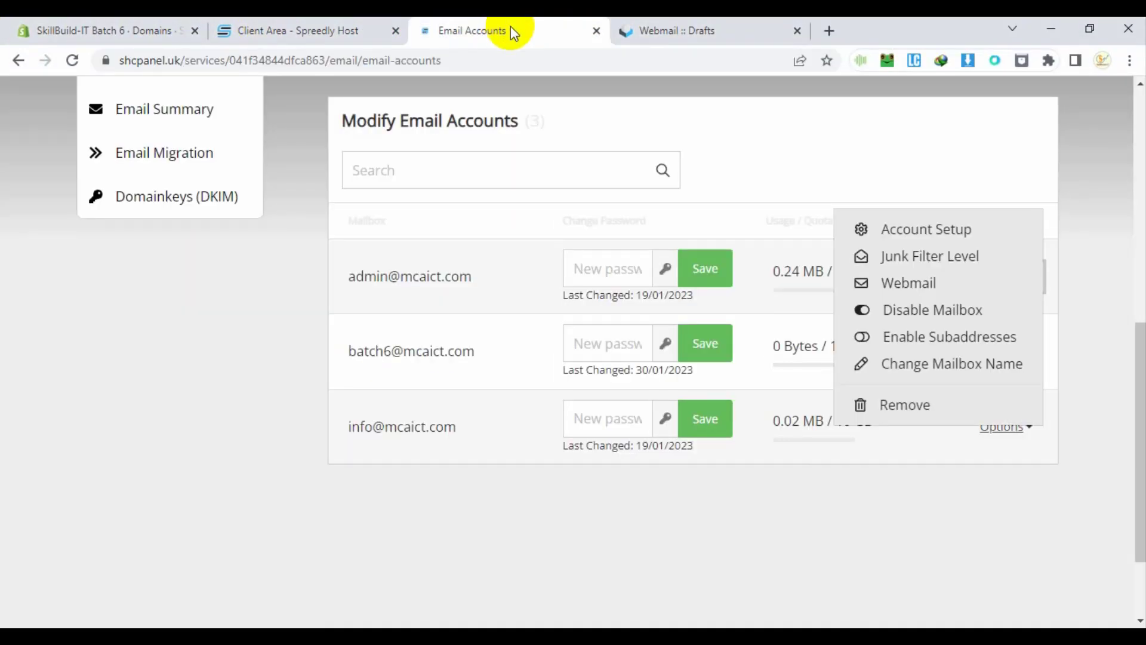
Recheck the domain list on the receiving store's Domains page and reload the page
click(218, 27)
click(45, 27)
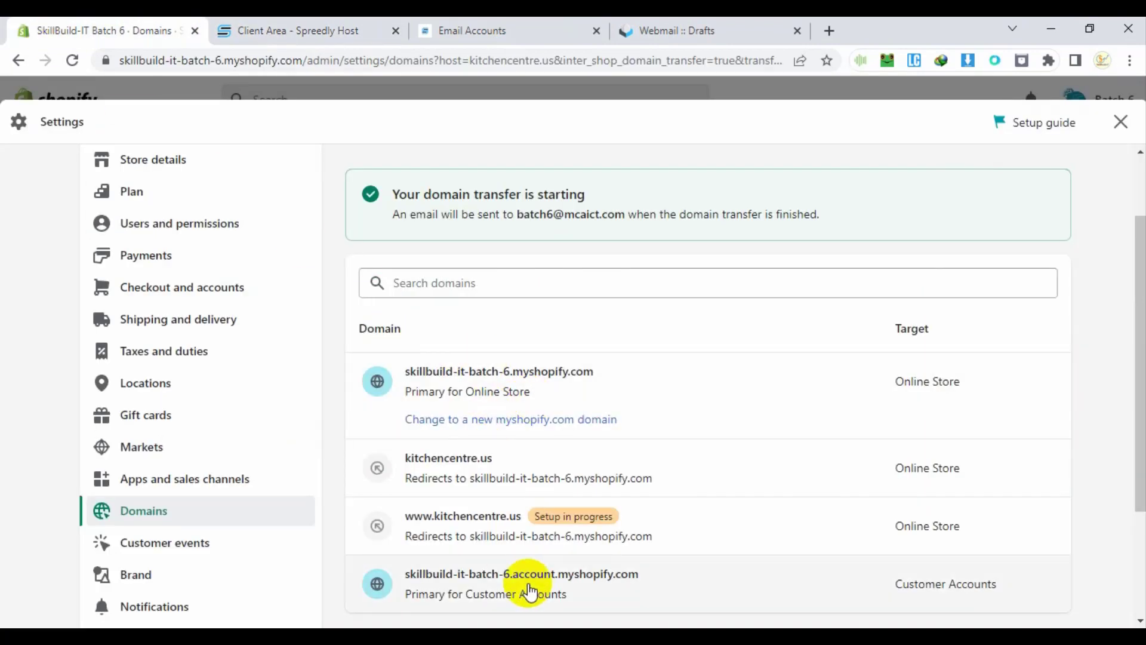
scroll(529, 591, down, 2)
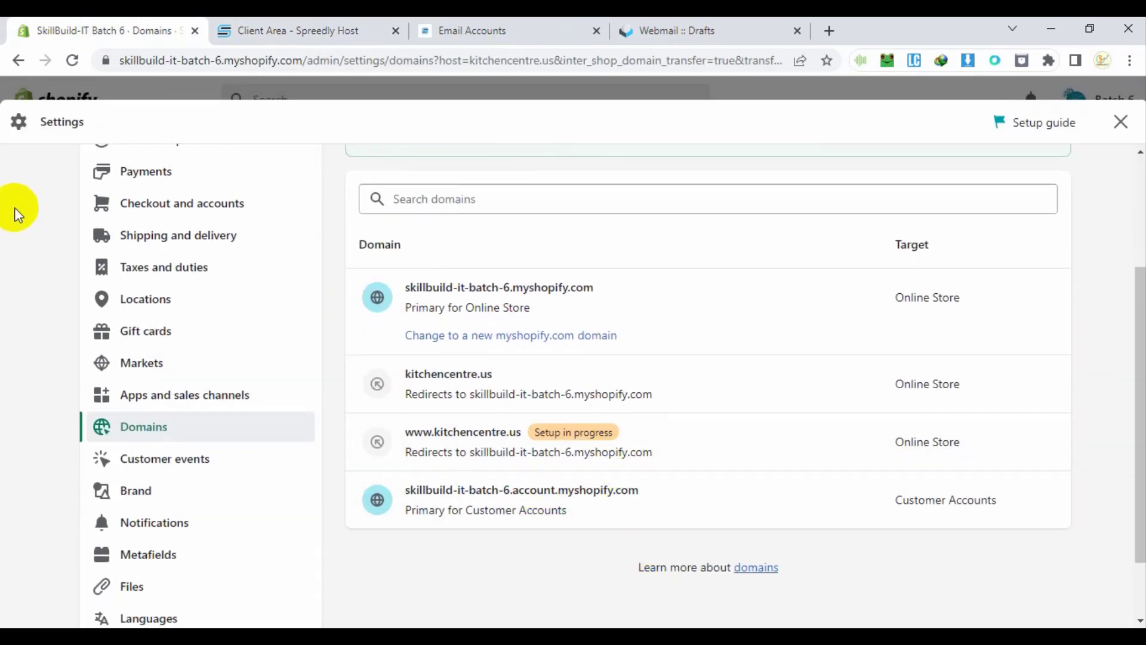
click(73, 60)
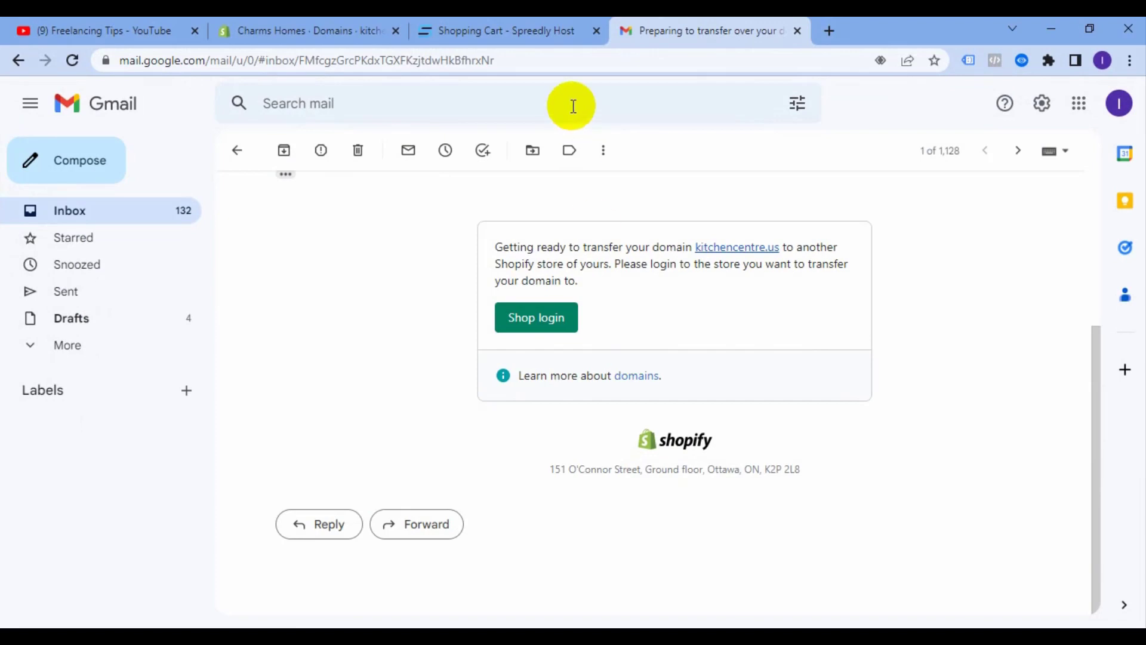
Reopen the domain transfer message in the Gmail inbox for a check and close Gmail
click(237, 150)
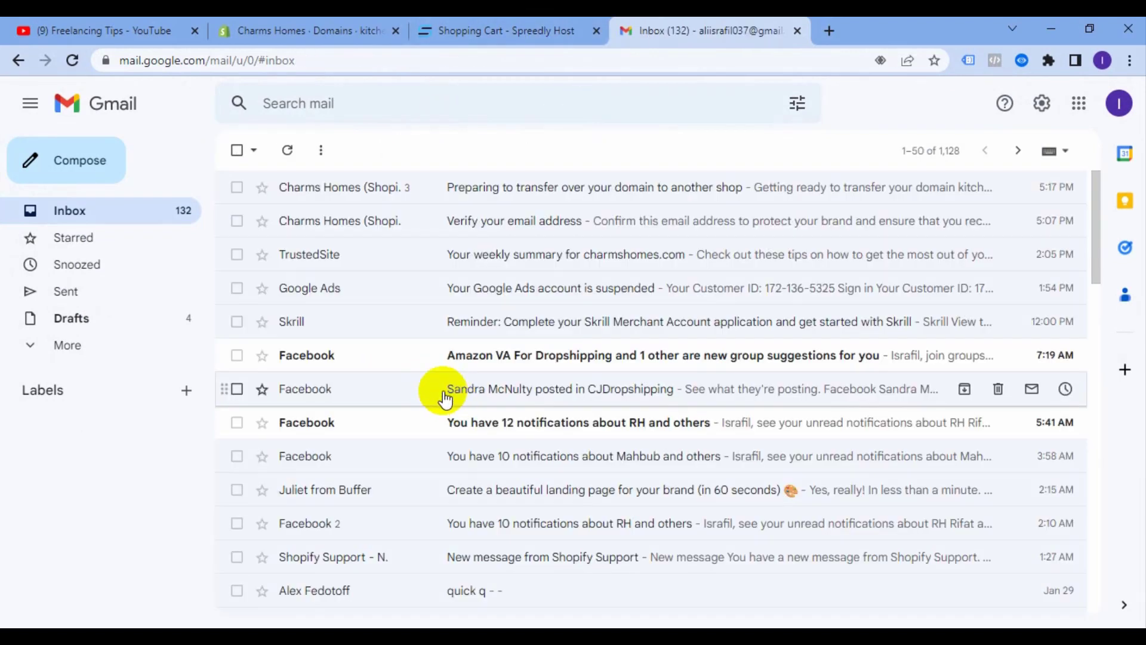
click(447, 197)
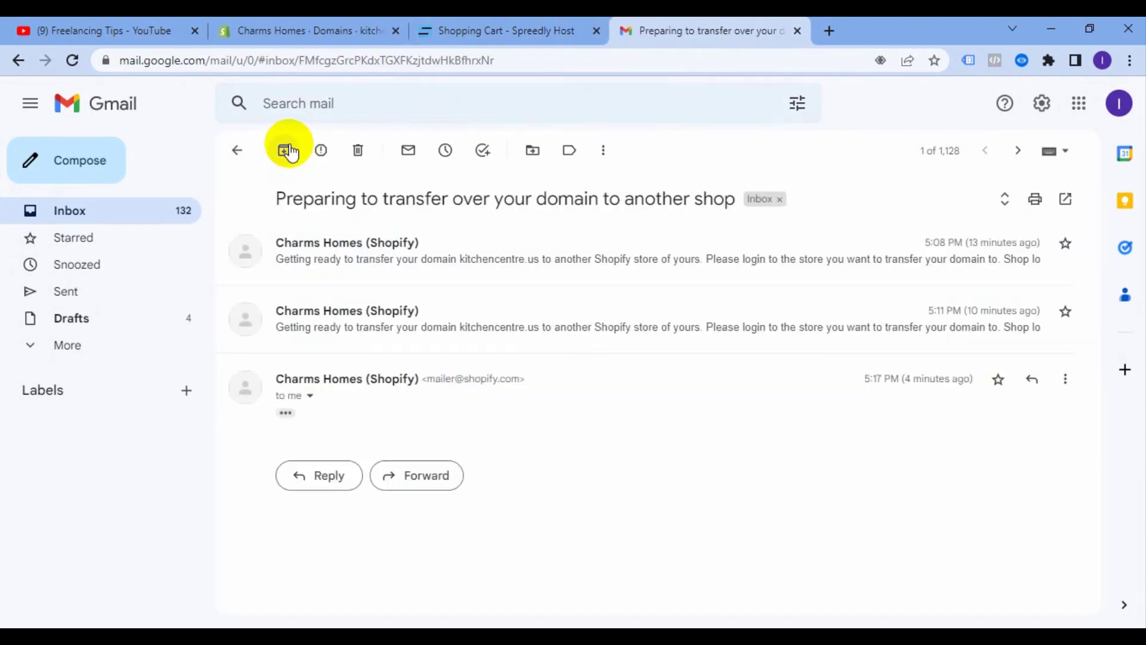
click(287, 151)
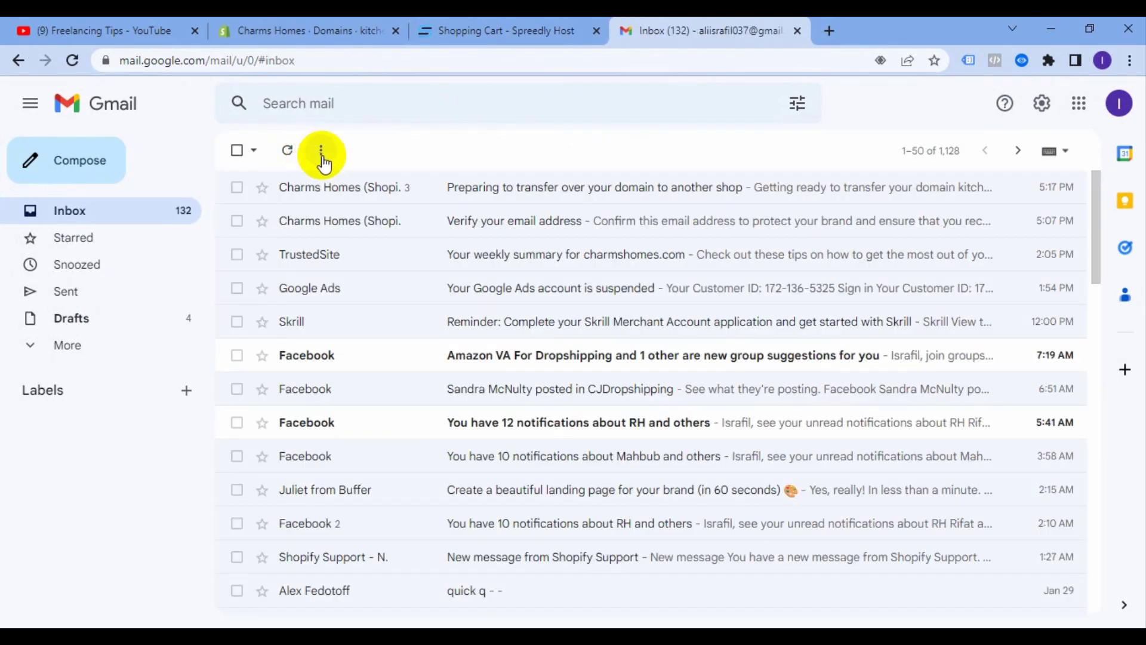
click(798, 31)
Return to the Charms Homes store's Domains page and check its list for kitchencentre.us
click(269, 31)
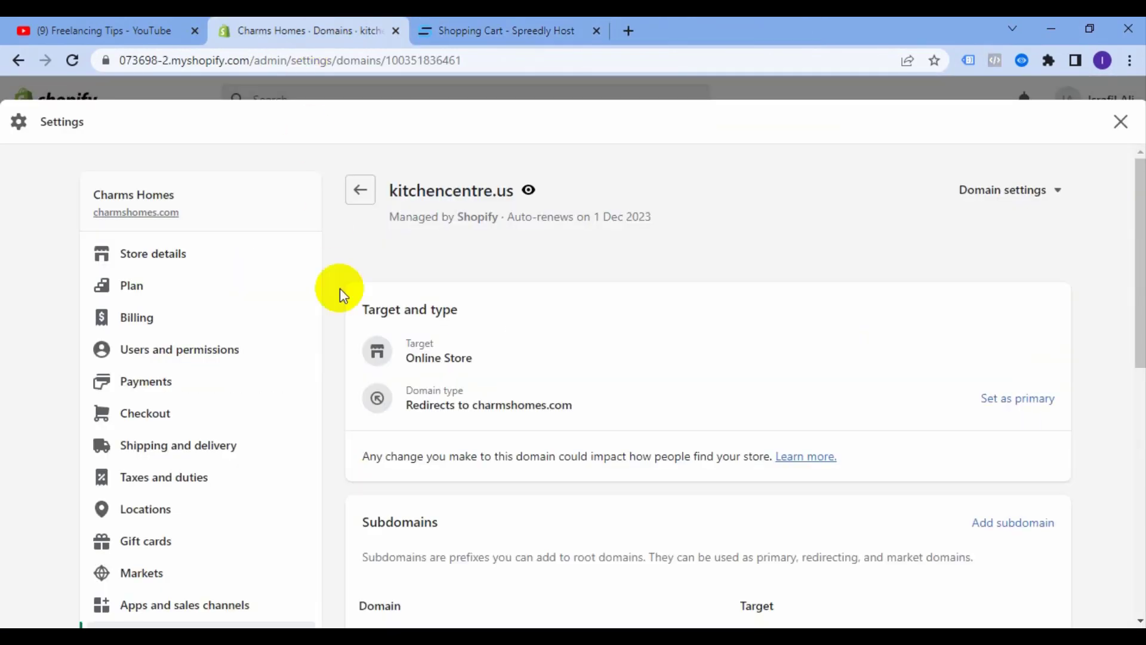
click(360, 192)
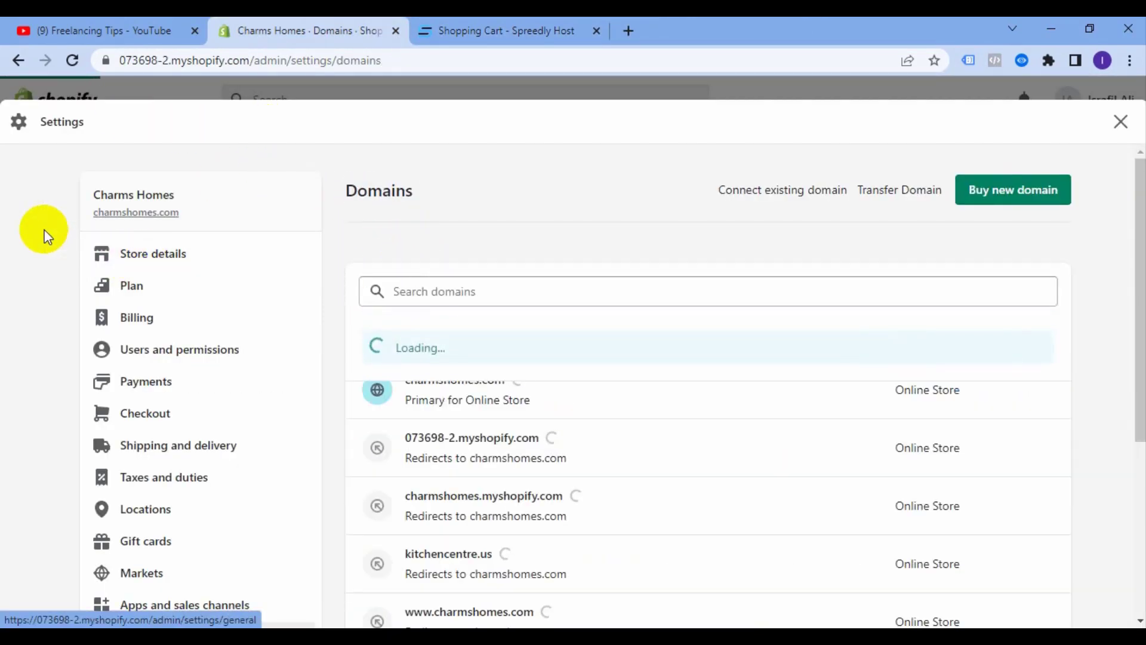
scroll(627, 534, down, 2)
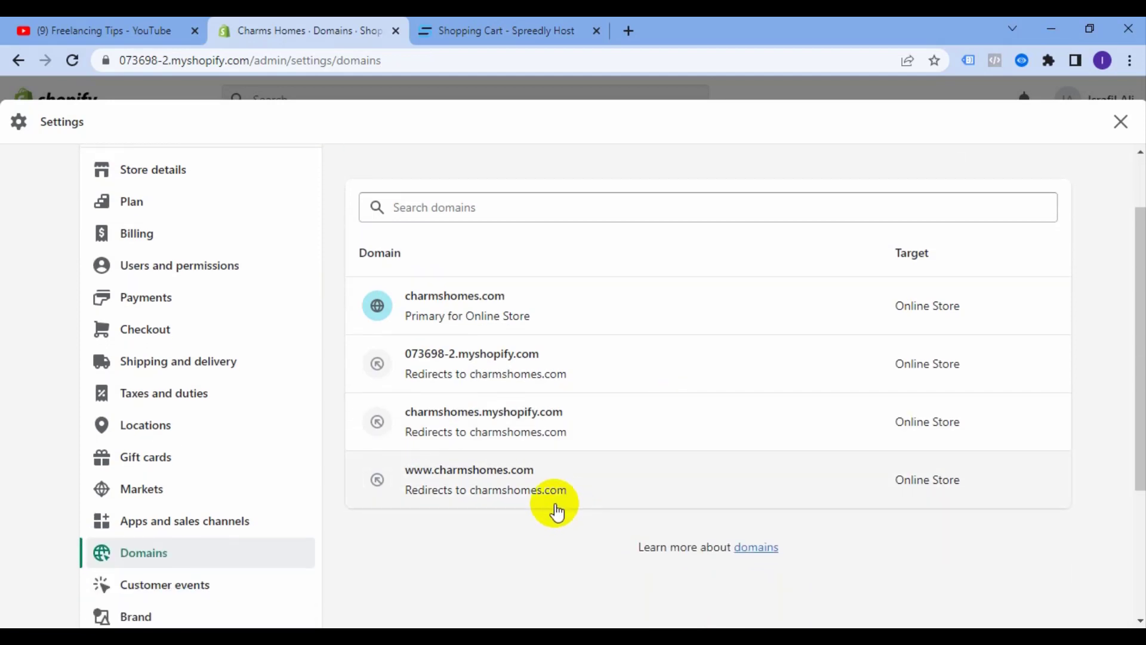
Close the Charms Homes settings, the store's page and the Spreedly Host shopping cart page
click(1119, 121)
click(392, 28)
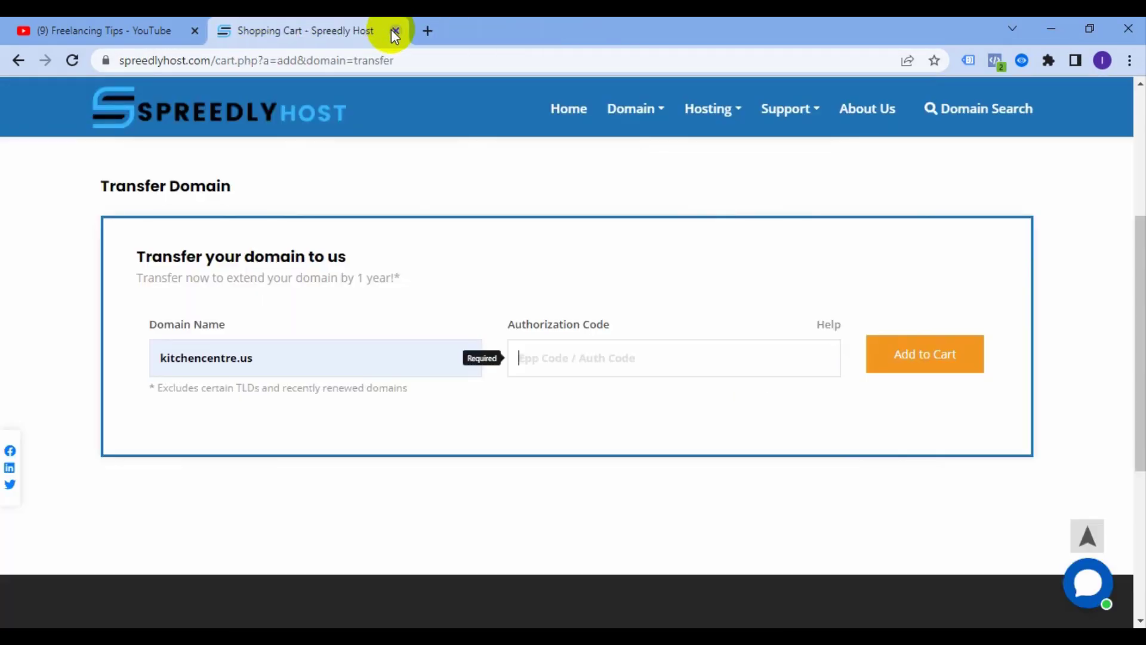
click(391, 30)
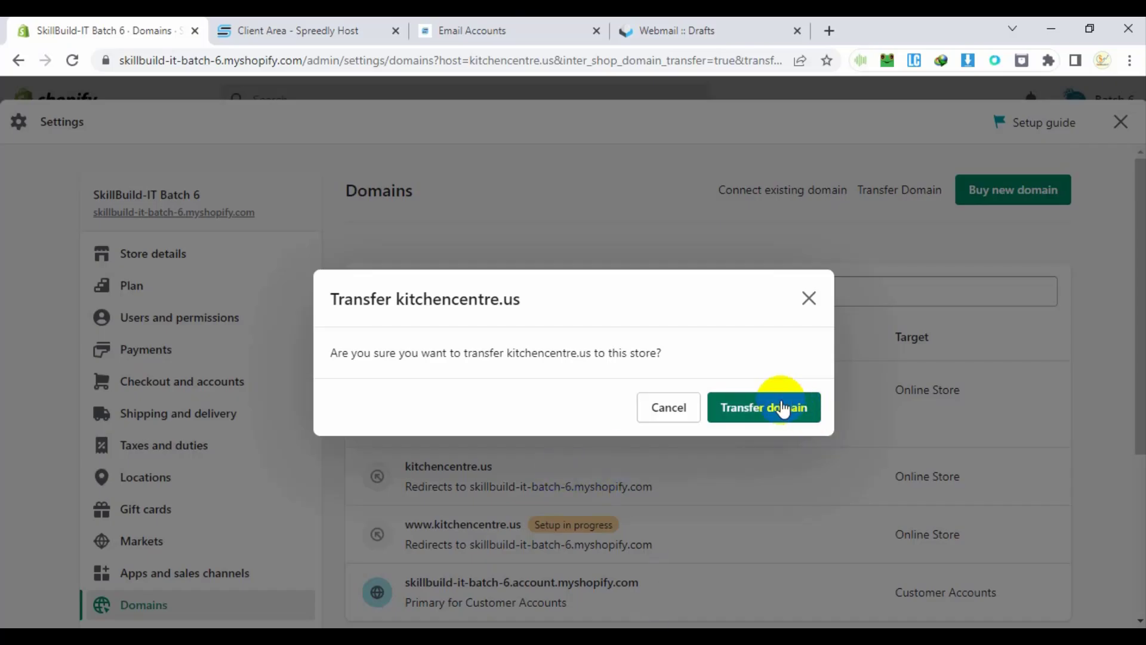
Confirm the transfer of kitchencentre.us to the SkillBuild-IT Batch 6 store and check the webmail for the completion email
click(782, 408)
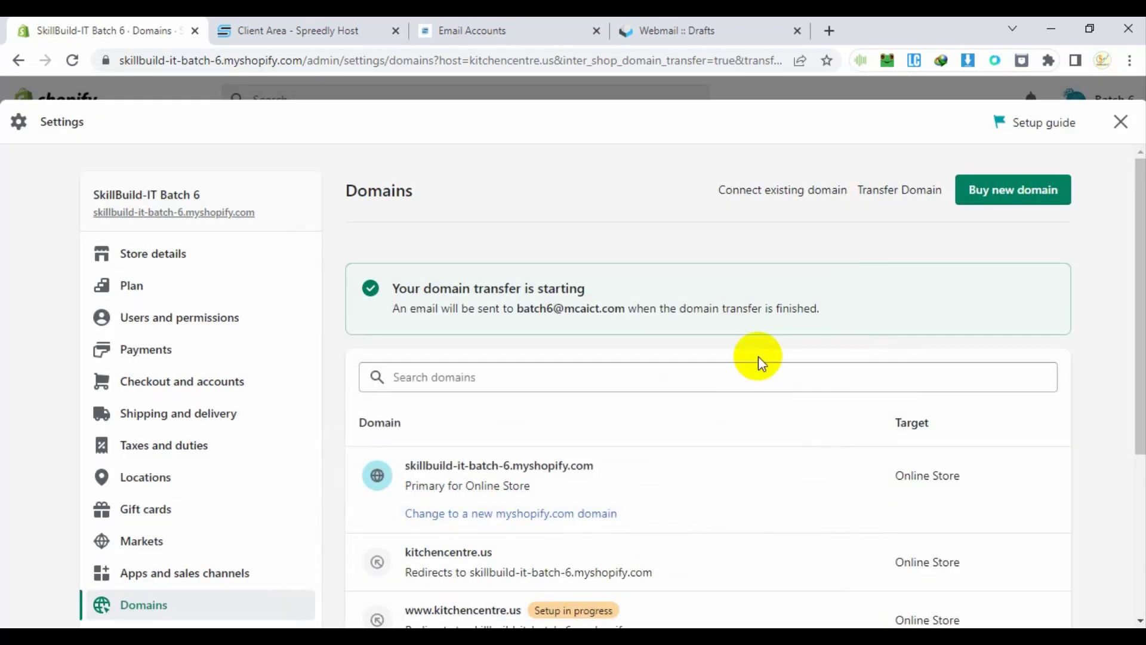
click(677, 30)
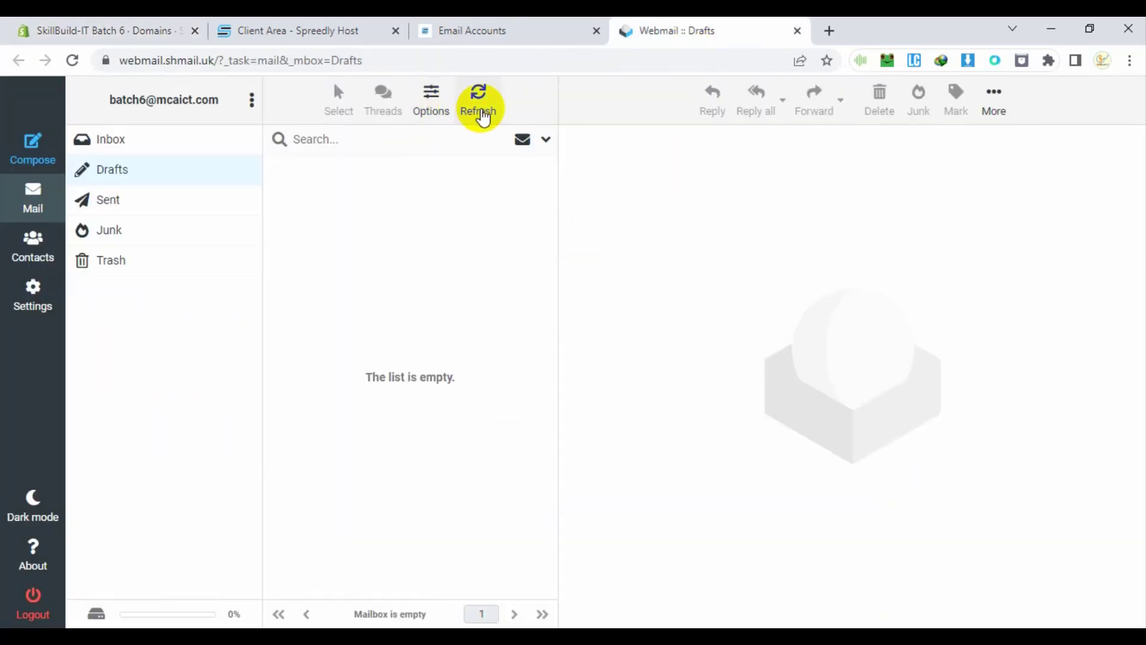
click(481, 112)
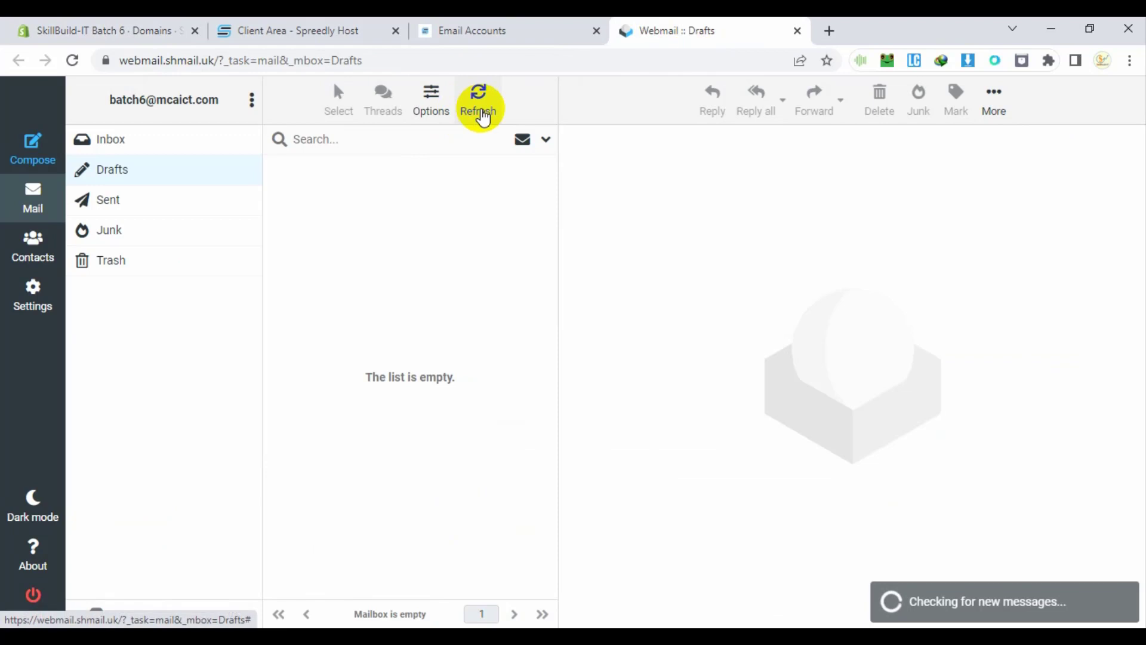
click(125, 154)
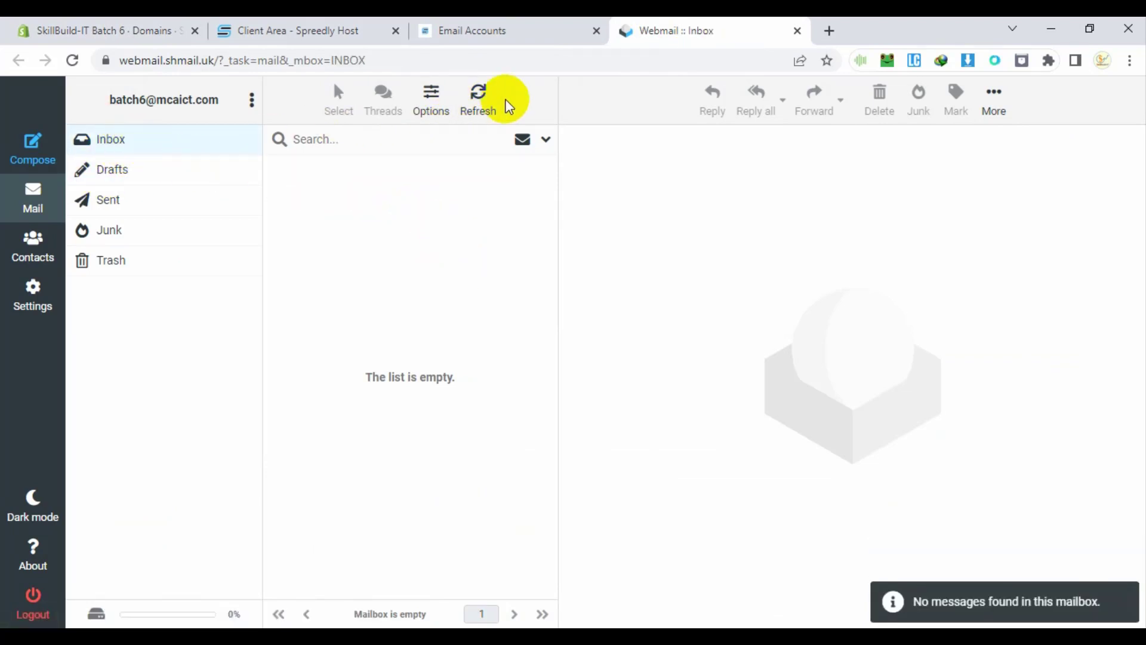
click(488, 93)
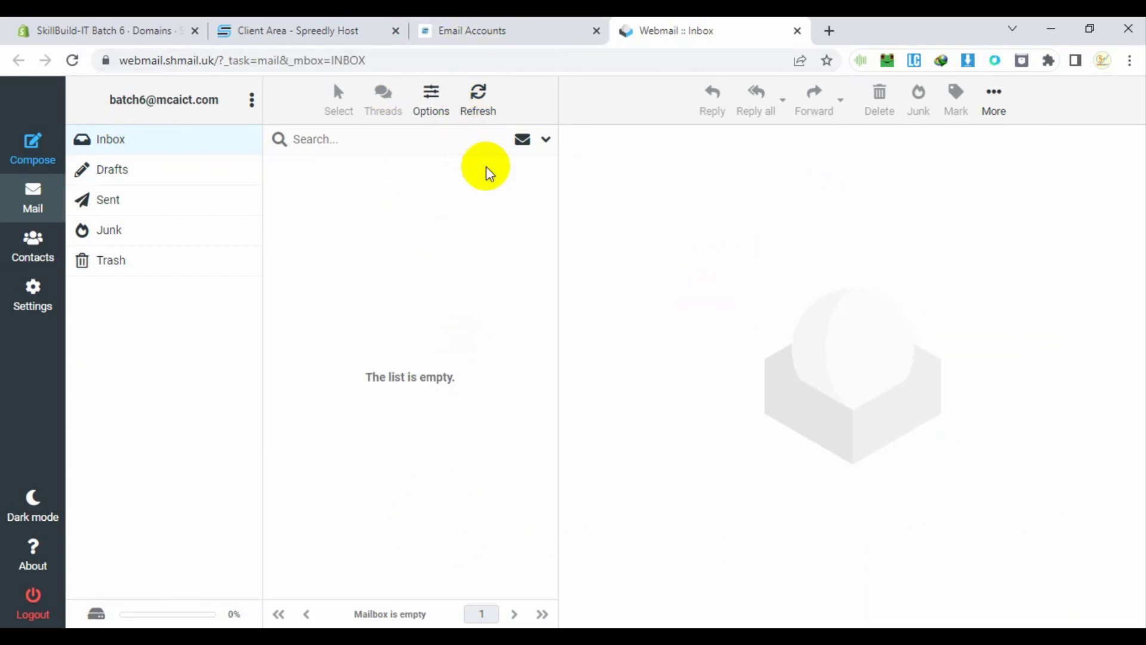
click(307, 24)
click(157, 29)
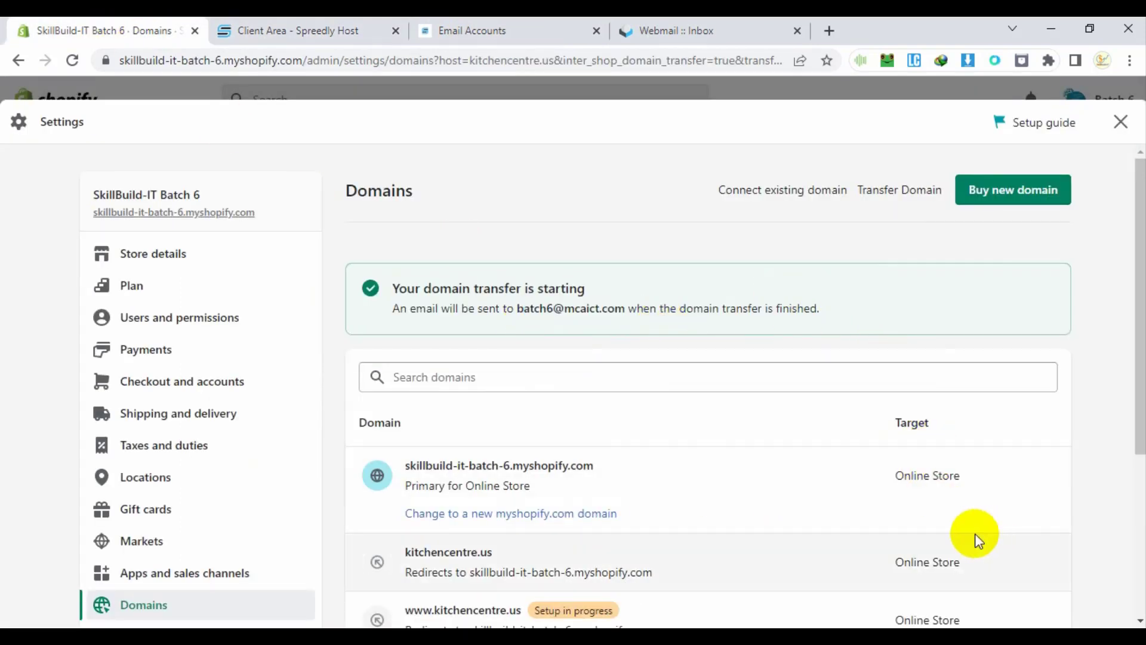
scroll(703, 421, down, 3)
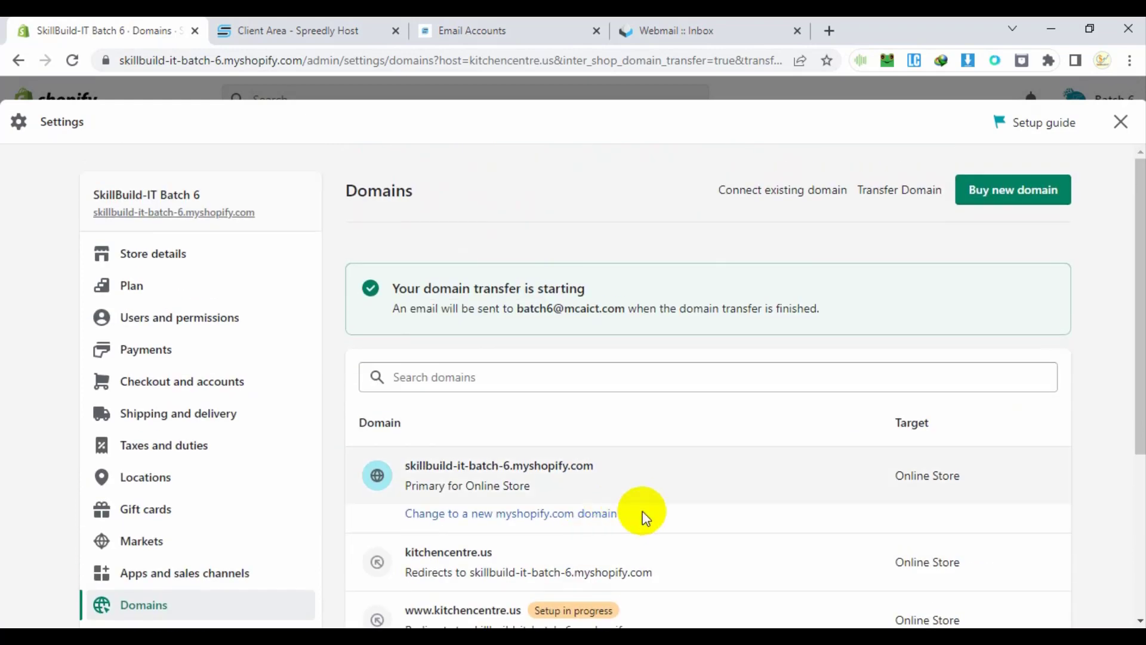
scroll(686, 528, down, 1)
click(721, 542)
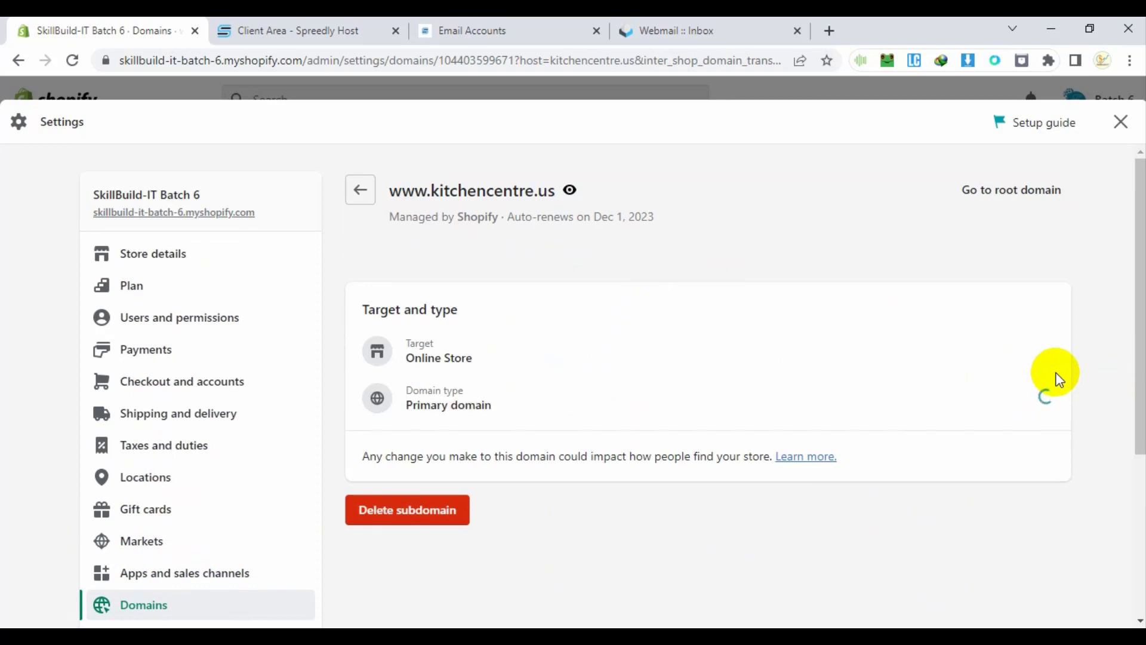
click(1121, 123)
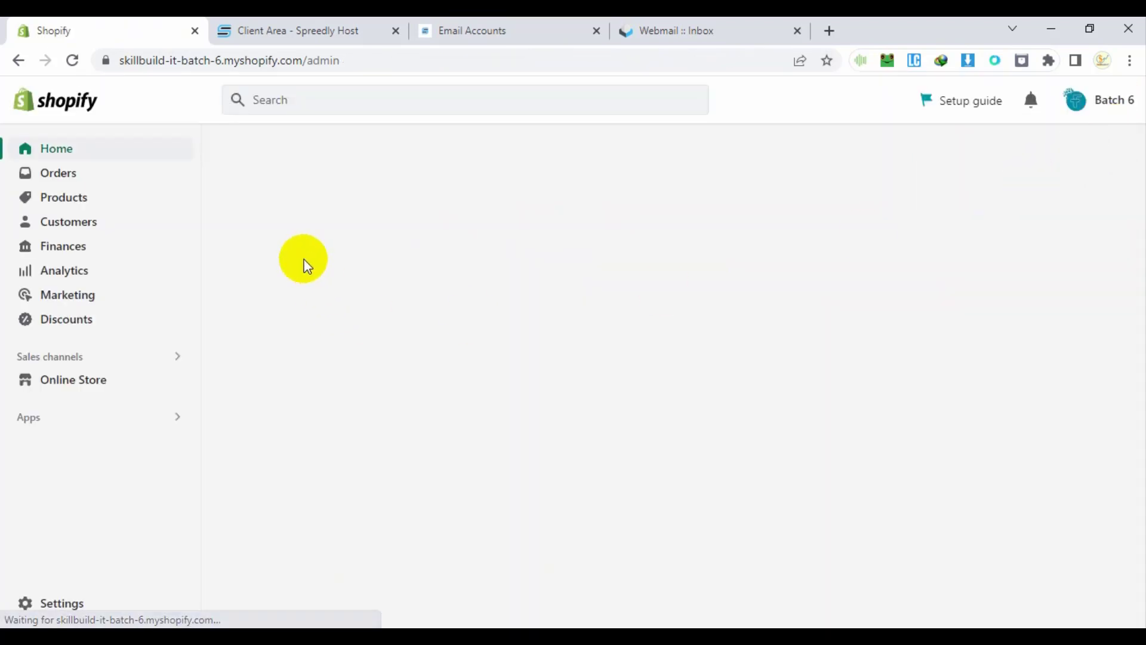
Open the live online store for viewing and refresh the webmail Inbox to look for the transfer email
click(174, 382)
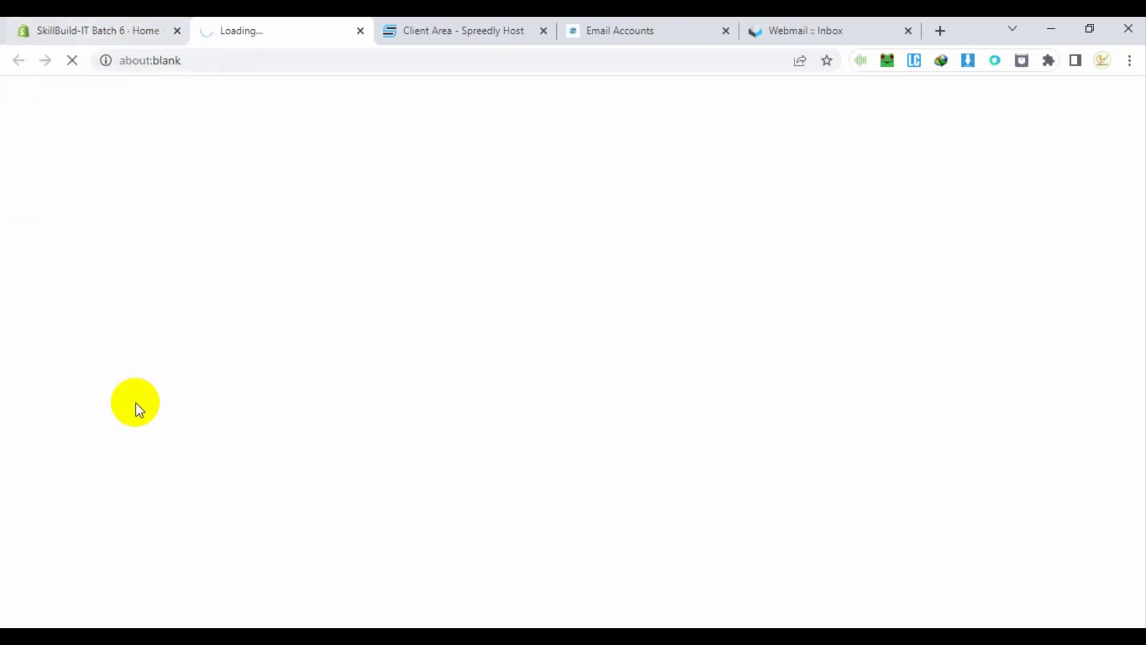
click(39, 18)
click(686, 24)
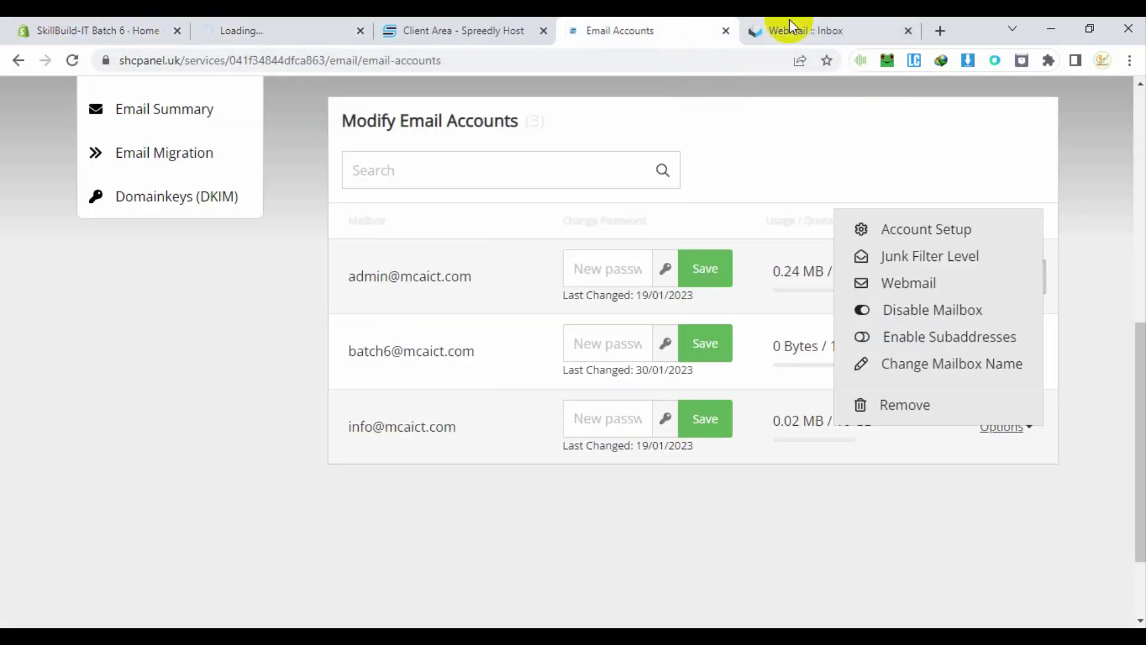
click(788, 27)
click(479, 100)
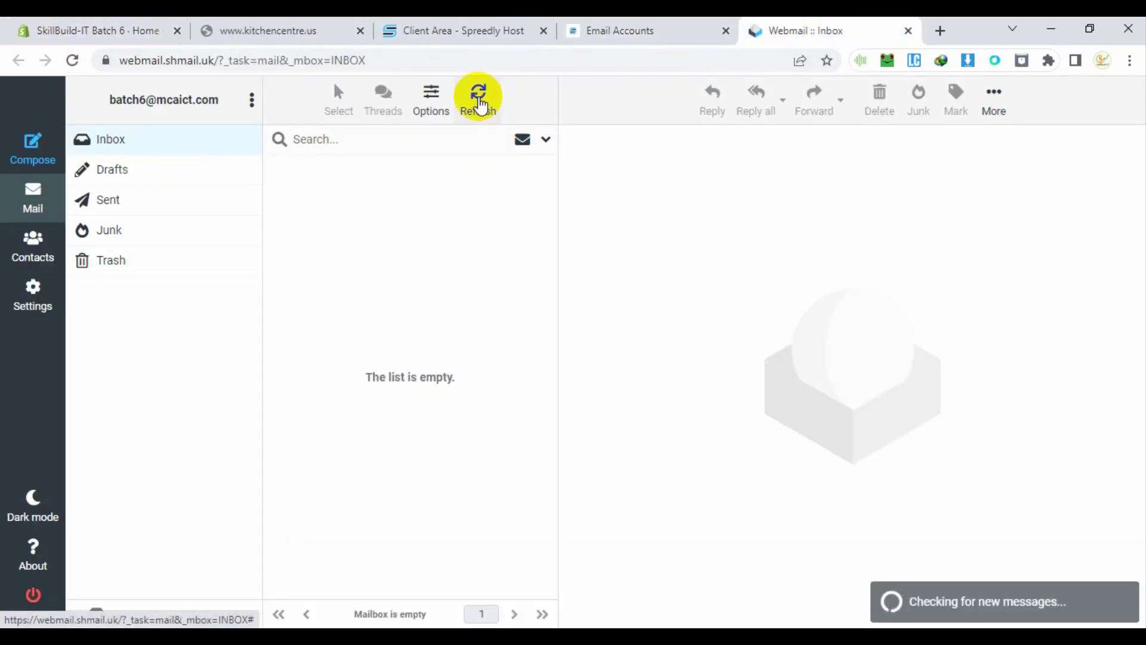
click(478, 100)
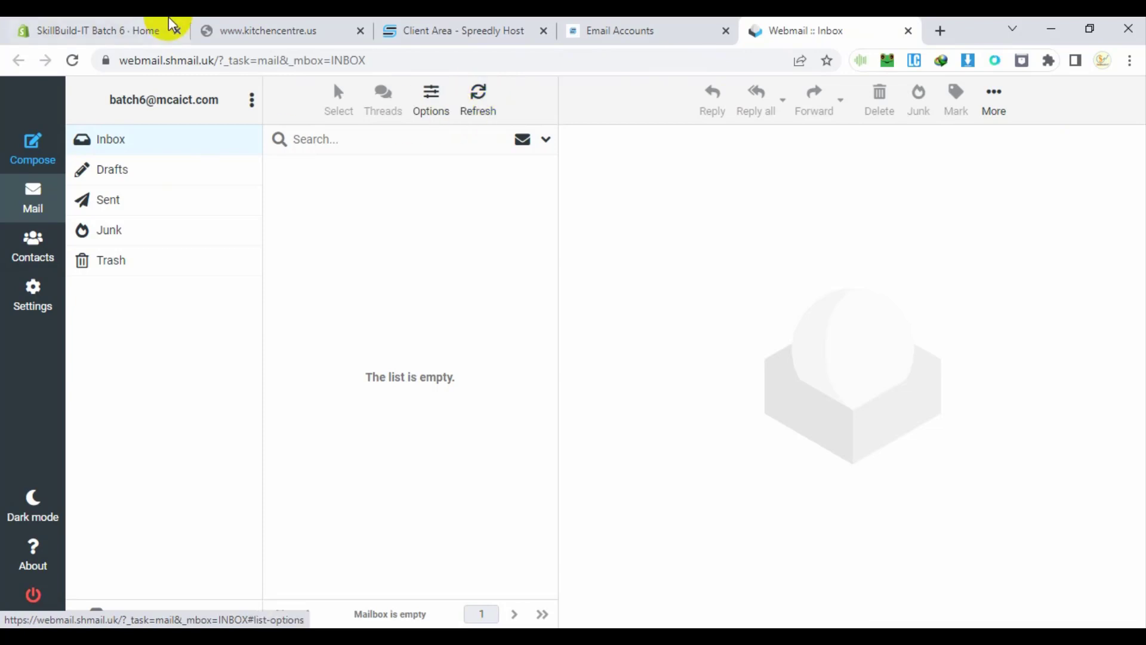
Open the store details in the SkillBuild-IT Batch 6 settings and check the contact email addresses
click(209, 30)
click(153, 27)
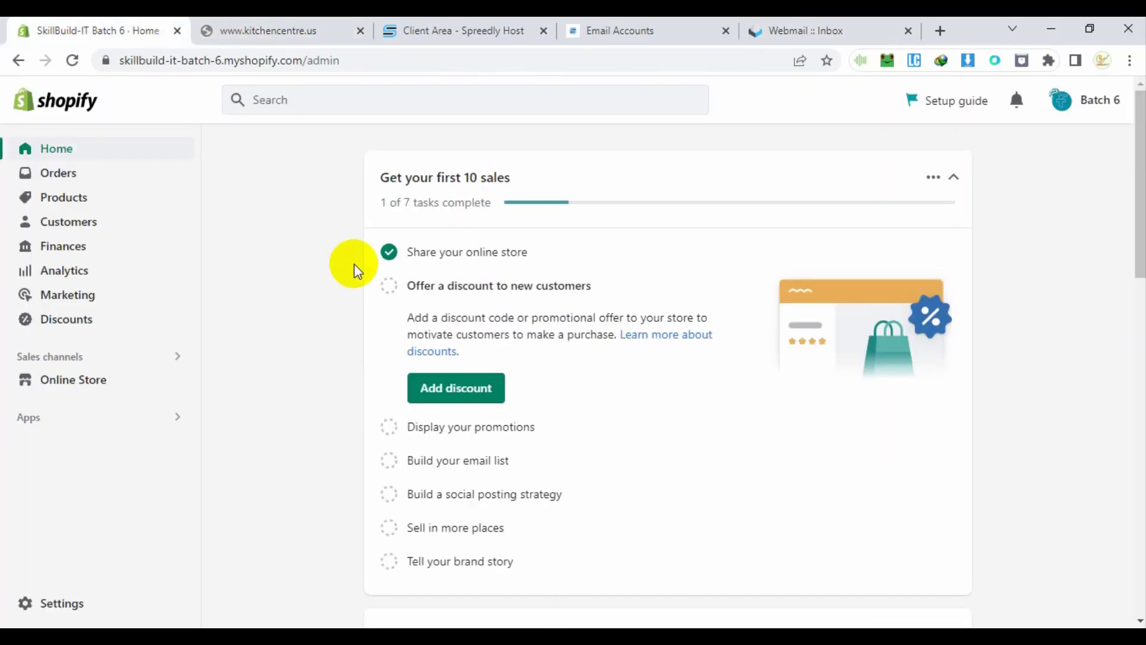
click(79, 595)
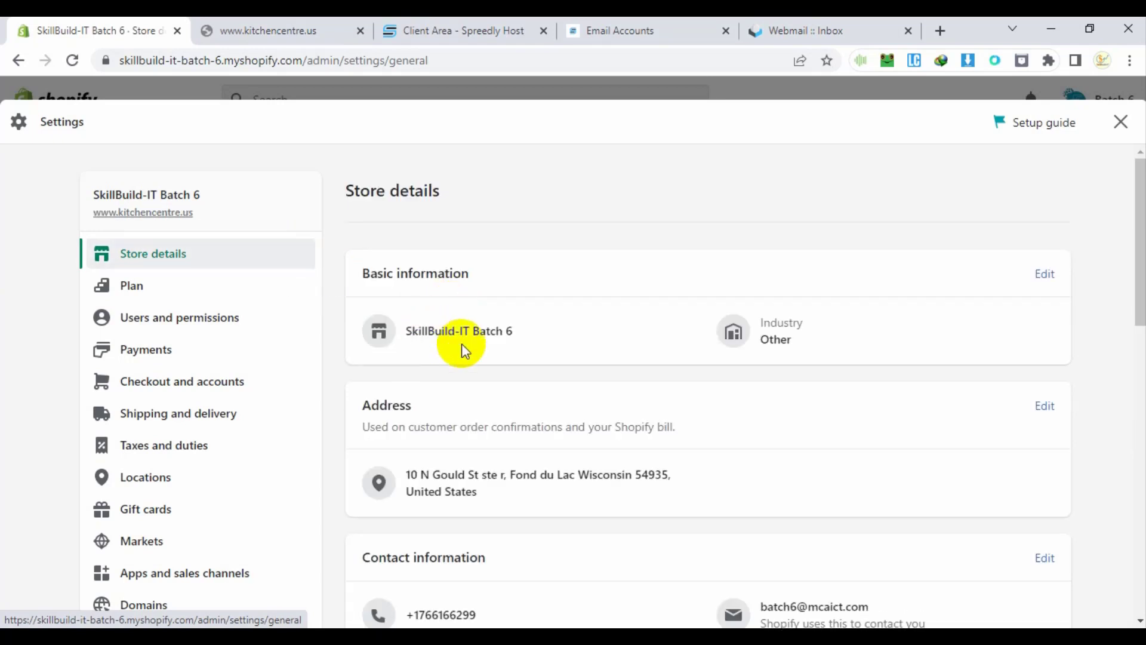
scroll(614, 491, down, 3)
scroll(530, 509, down, 1)
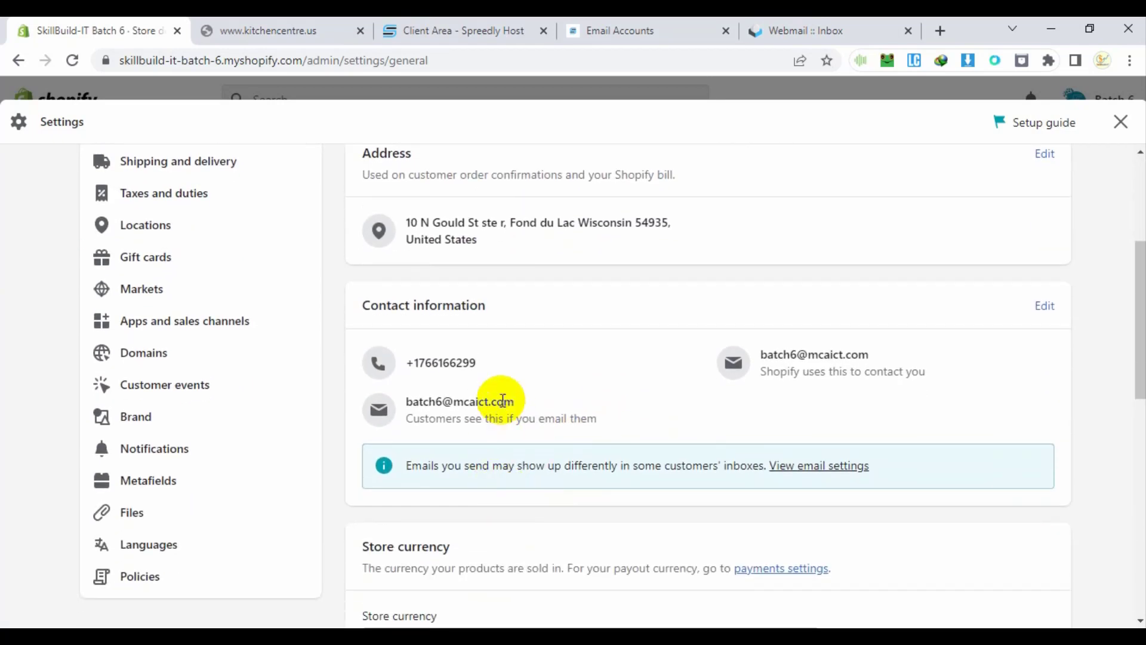
triple_click(494, 400)
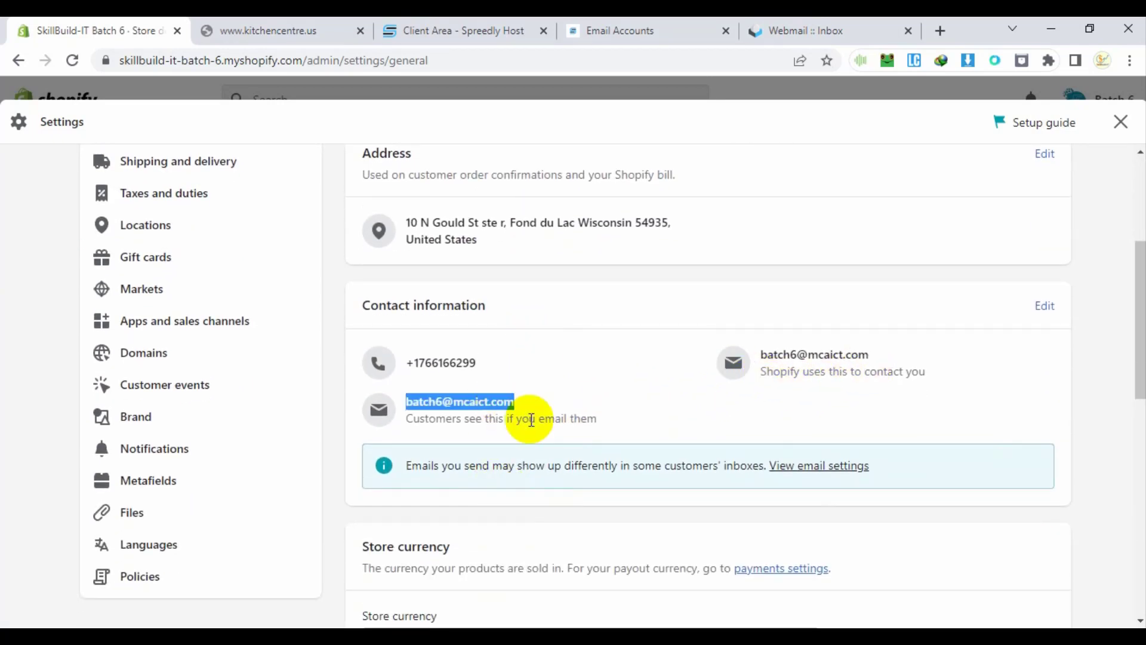
click(1120, 121)
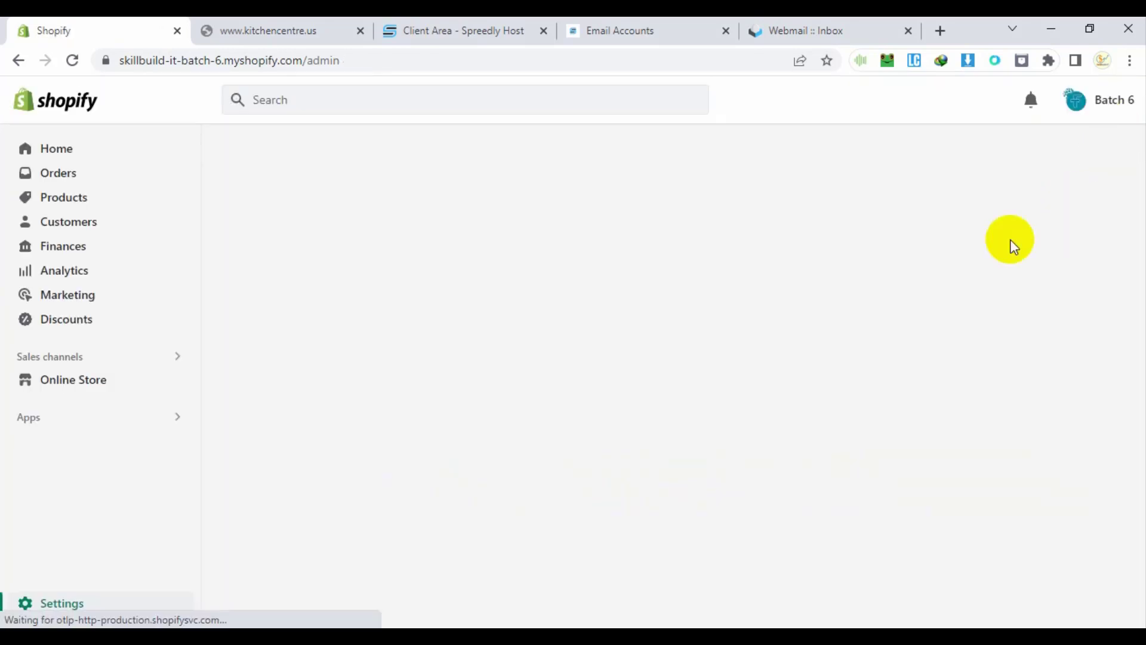
Refresh the webmail Inbox again and look at the mail folder options
click(800, 28)
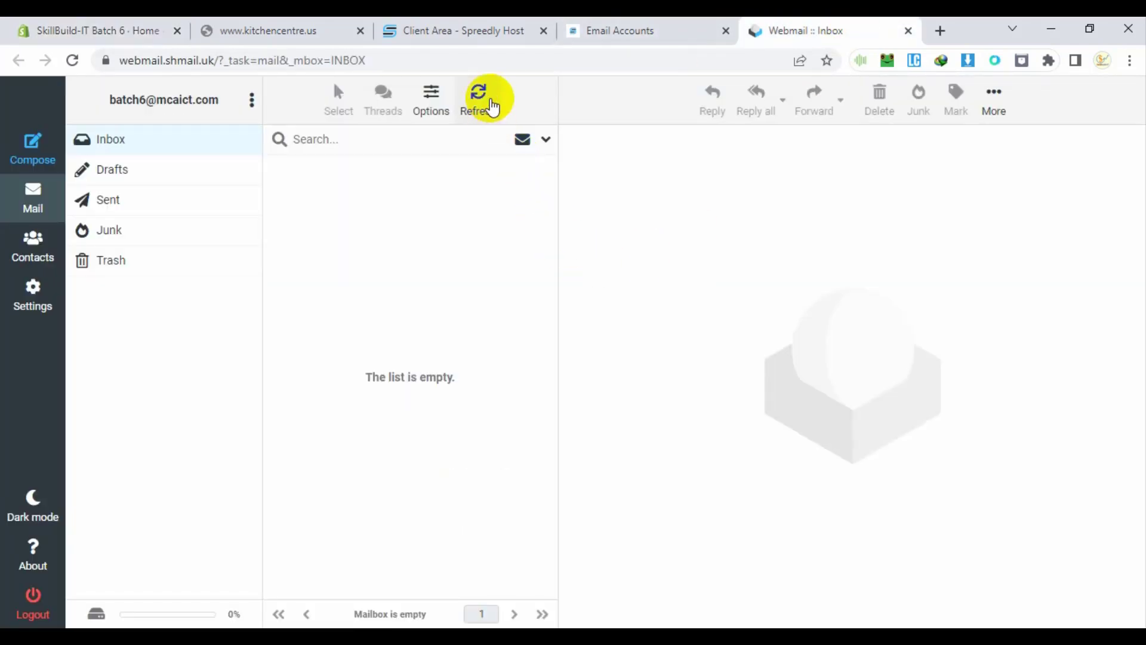
click(488, 106)
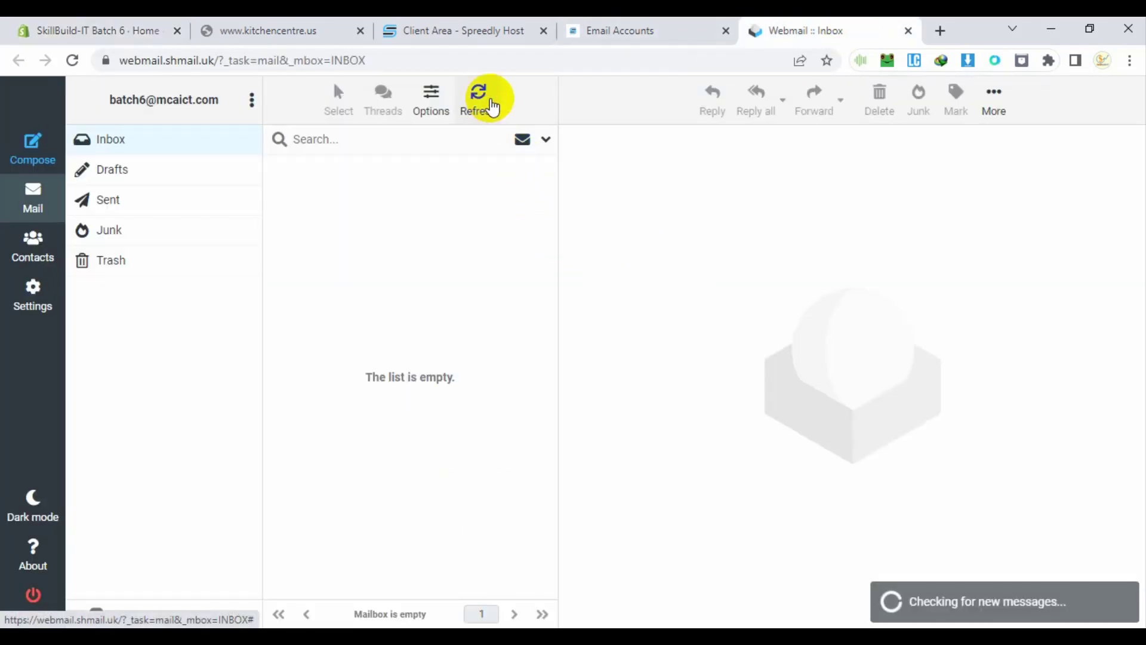
click(177, 151)
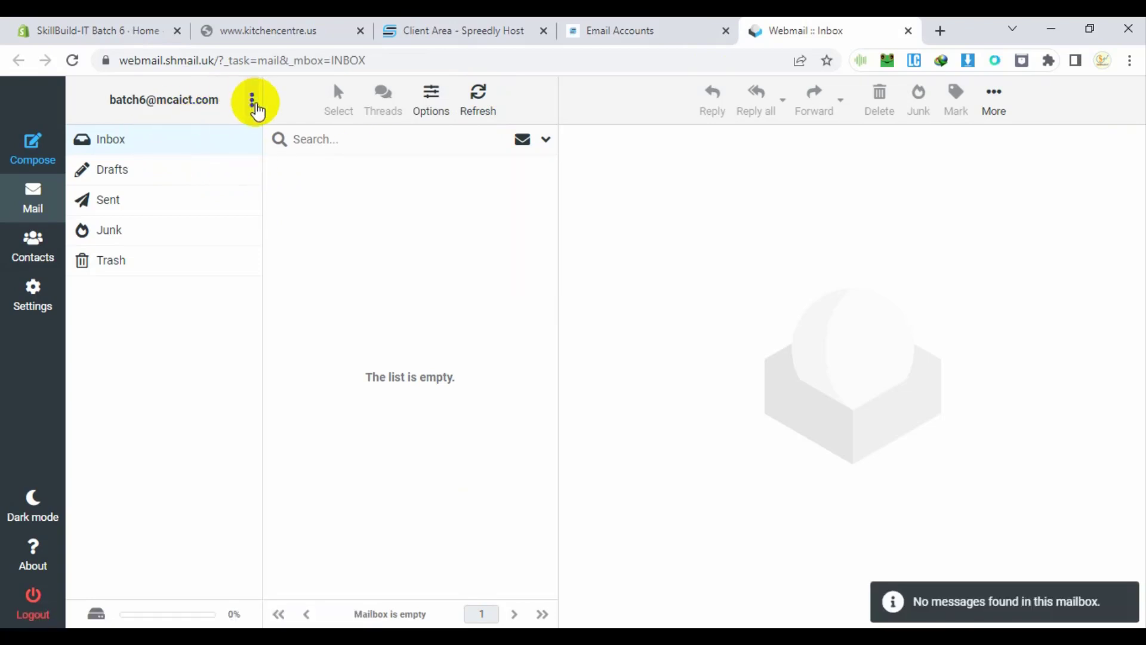
click(251, 101)
click(435, 225)
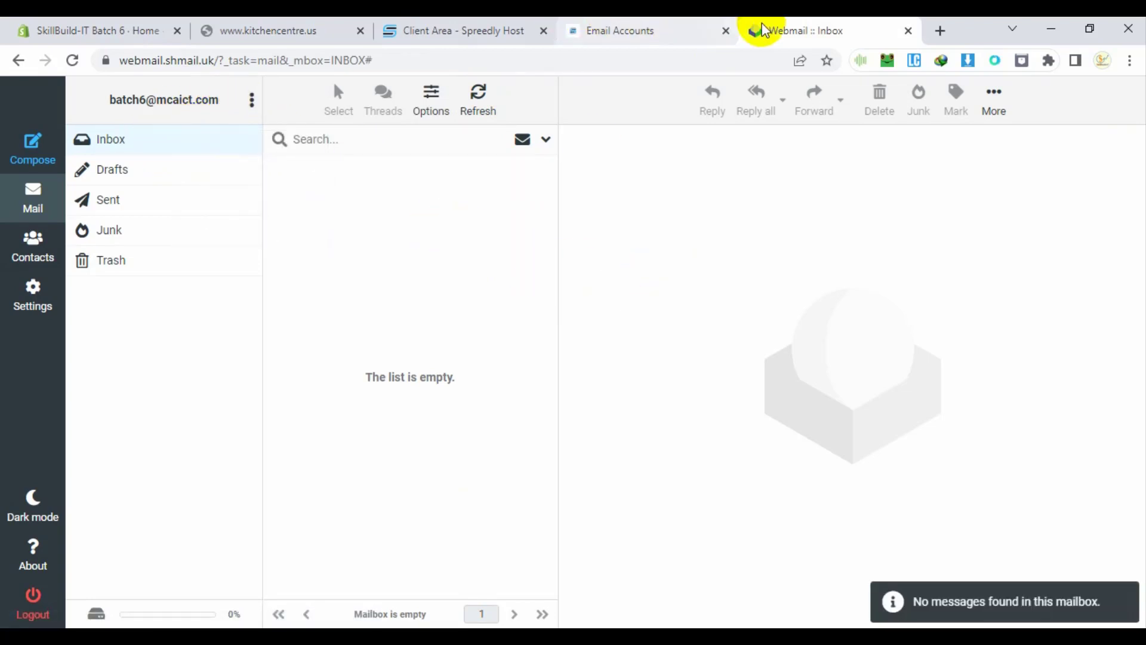
click(727, 31)
click(725, 30)
click(27, 30)
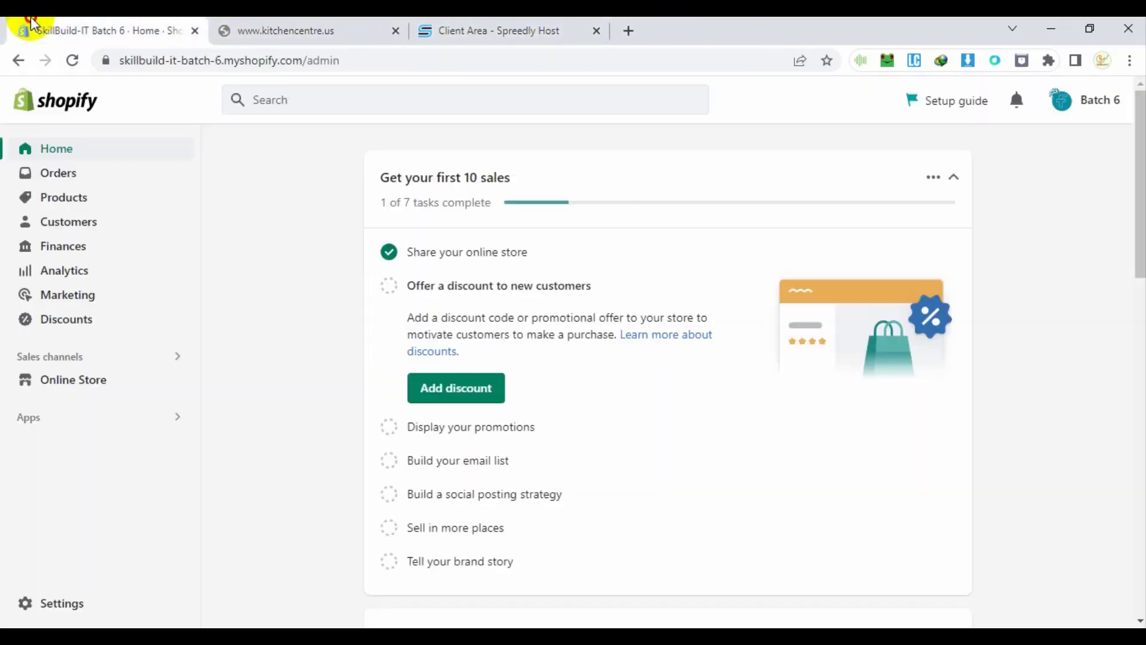
click(395, 31)
Open kitchencentre.us from the store's Domains settings and examine its target, subdomains and email forwarding
click(110, 603)
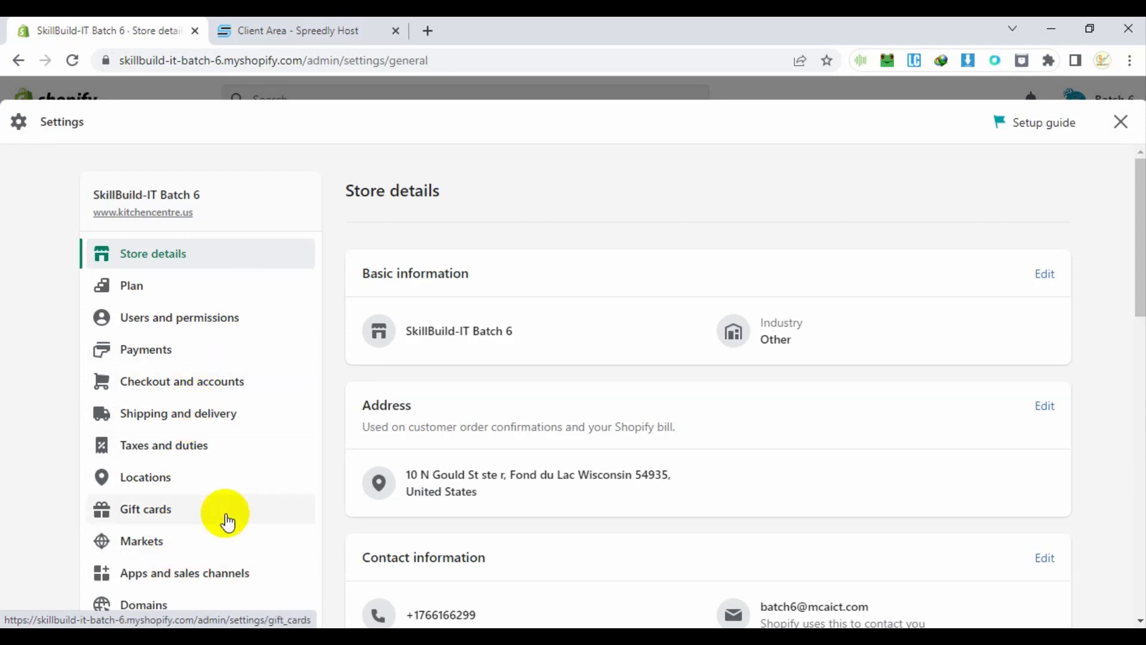
scroll(182, 453, down, 3)
click(181, 449)
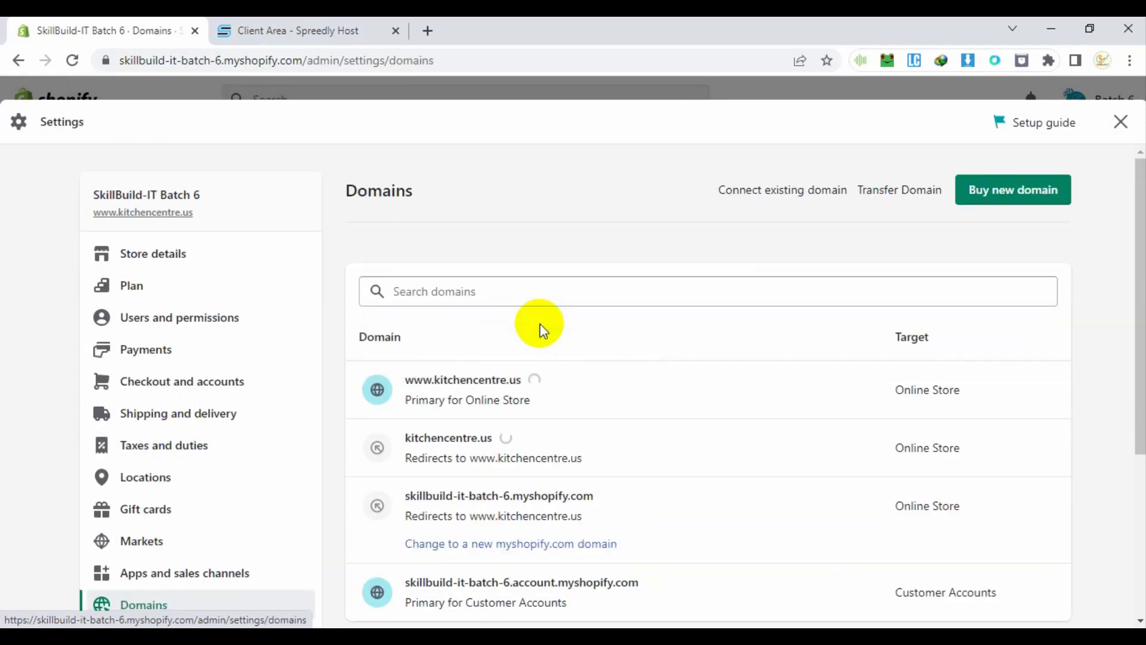
click(601, 453)
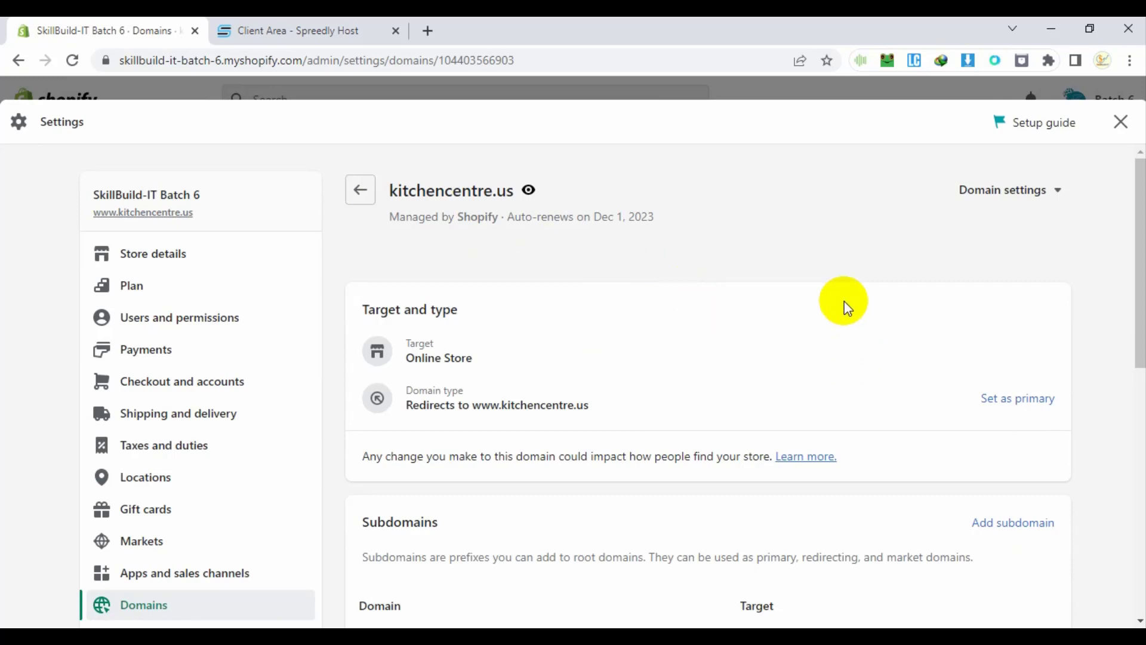
scroll(1015, 370, down, 4)
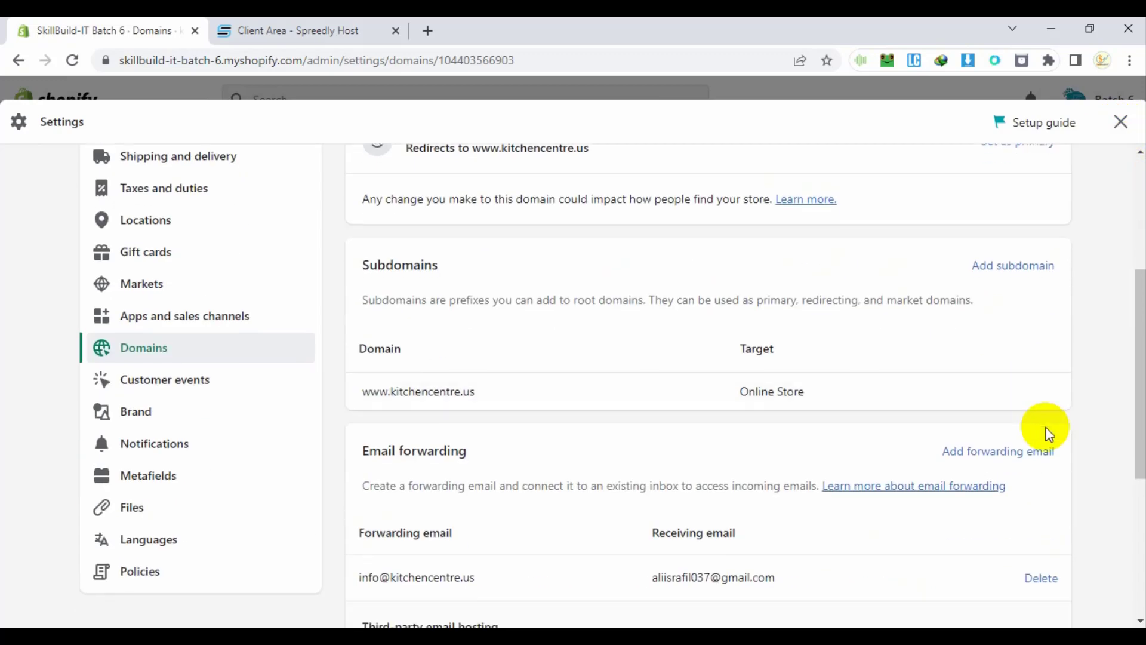
Leave the store's domain settings and look over the Freelancing Tips YouTube channel and its popular videos in the other browser window
click(1120, 121)
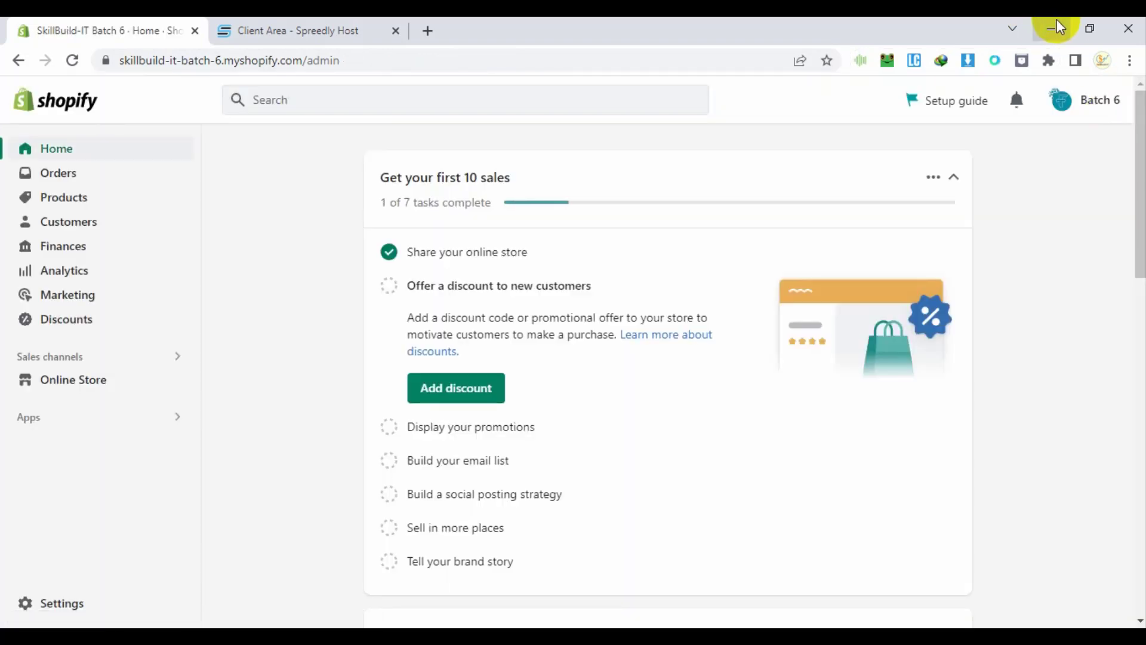
click(1053, 28)
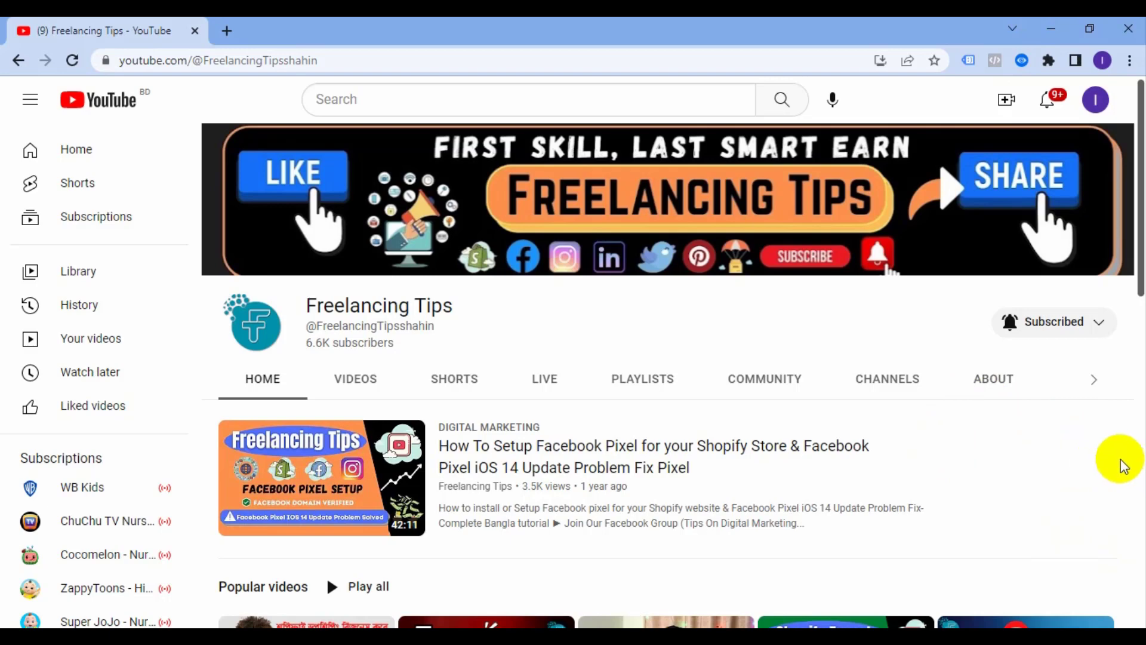
scroll(1098, 454, down, 3)
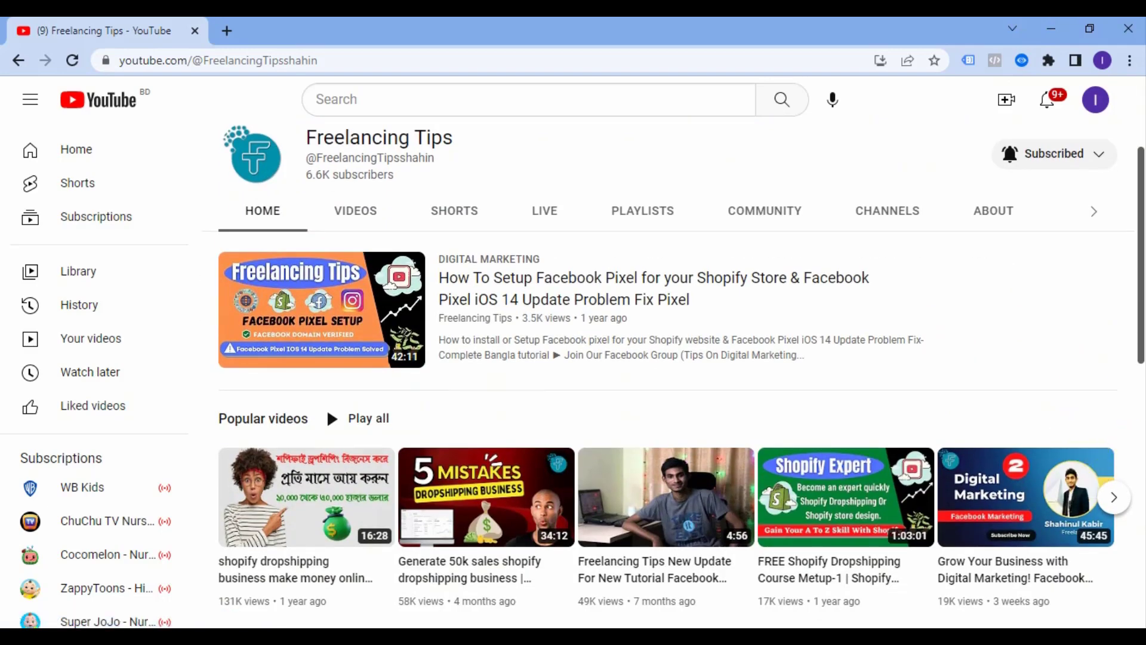
mouse_move(1036, 449)
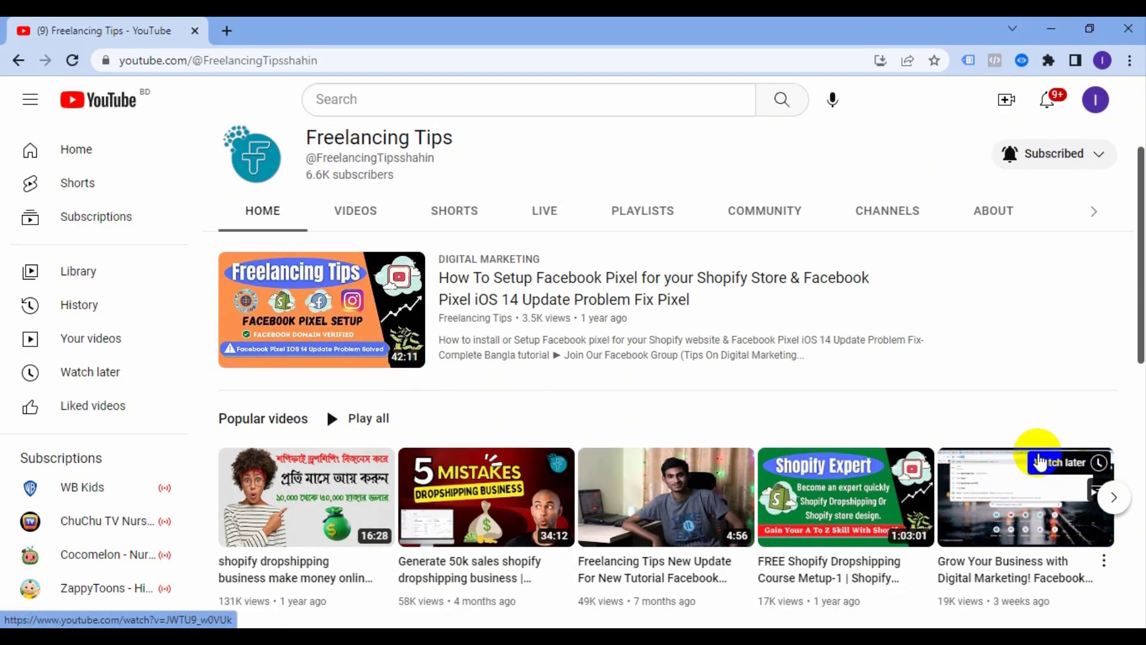
mouse_move(910, 504)
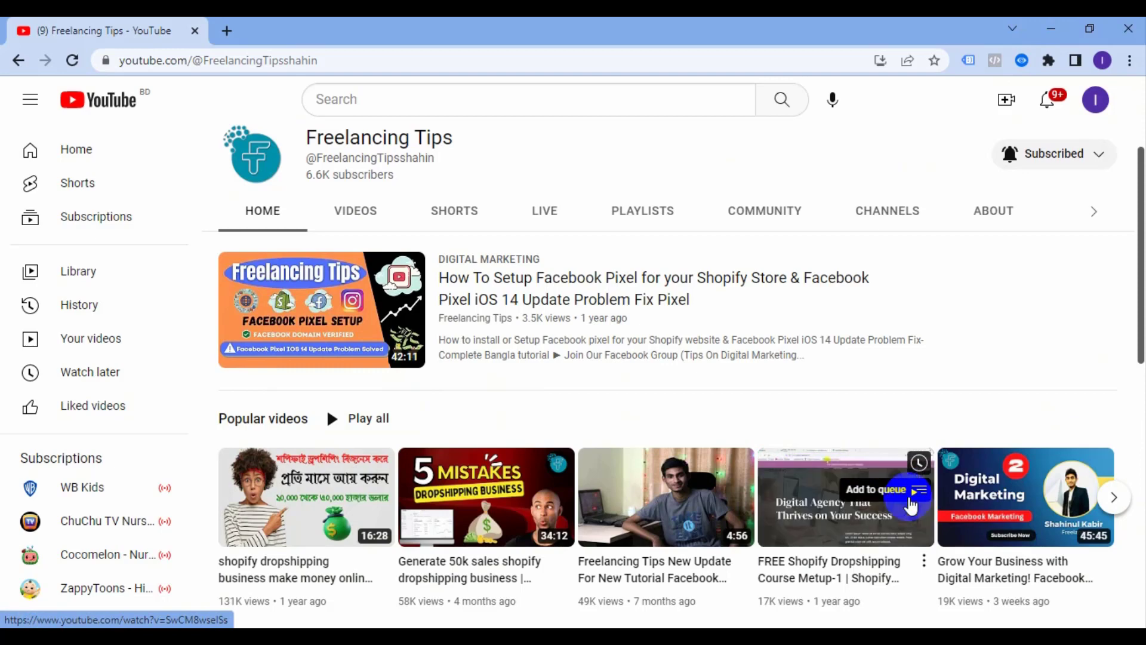
scroll(501, 358, up, 3)
drag(454, 305, 307, 303)
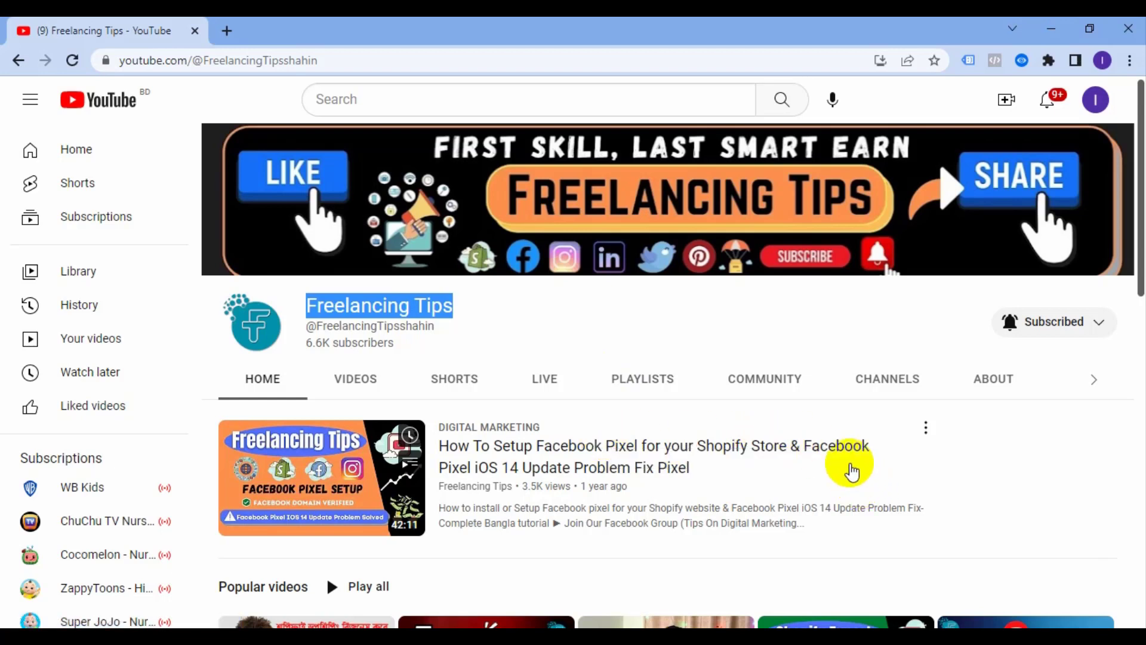
Open spreedlyhost.com in a new tab, and return to the Freelancing Tips channel page for another look
click(227, 31)
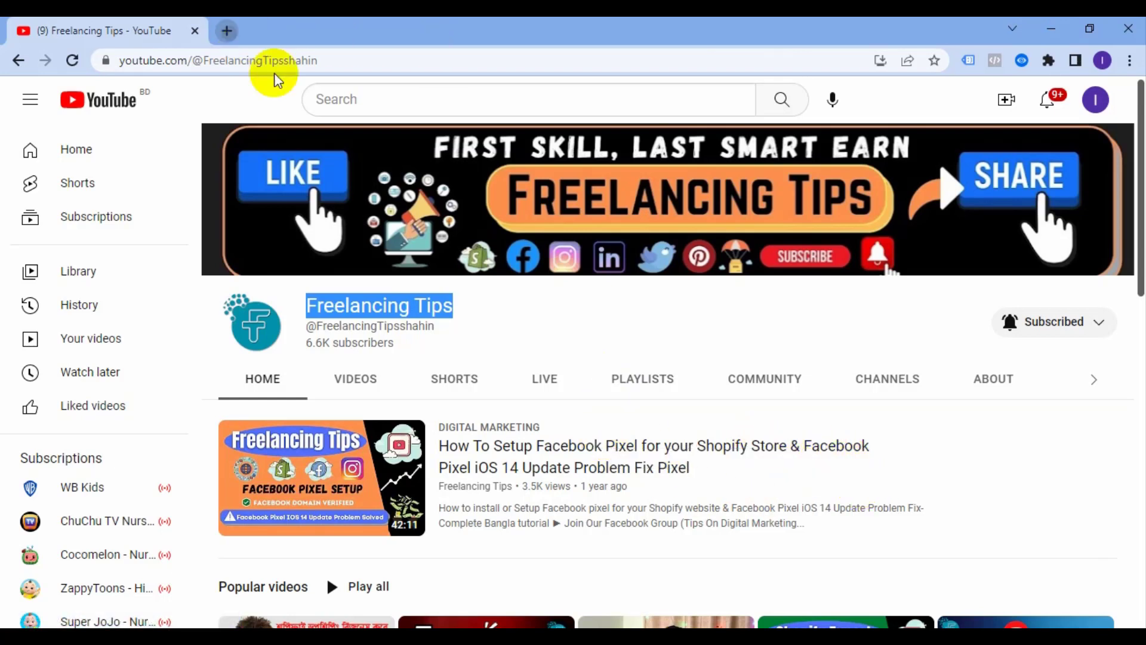
text(sp)
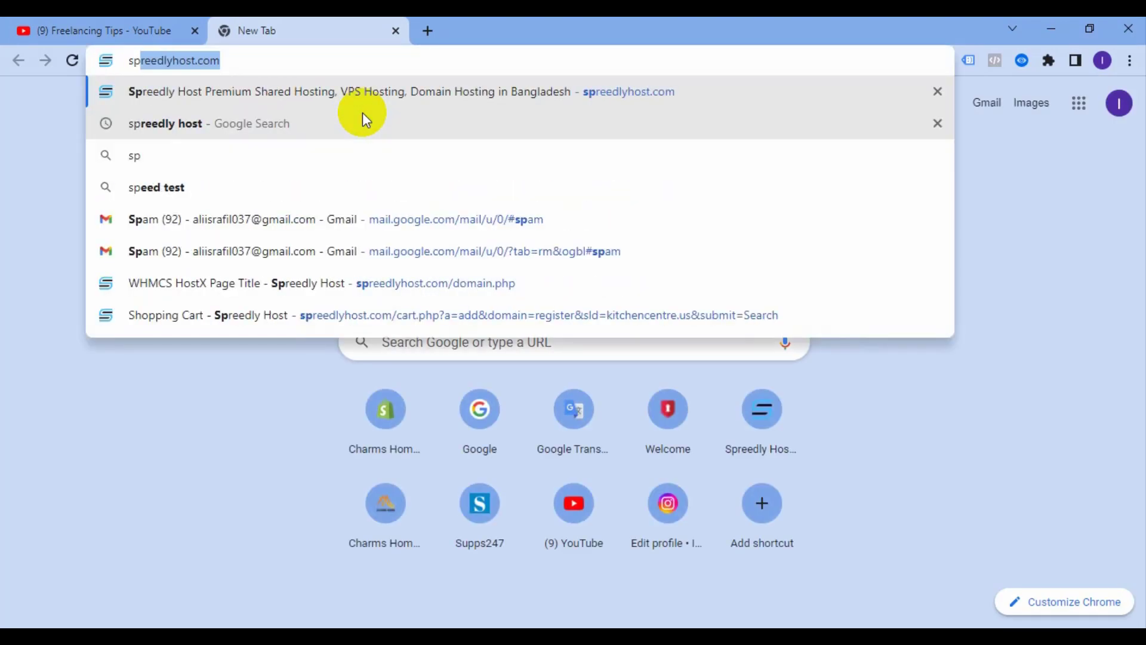
key(Return)
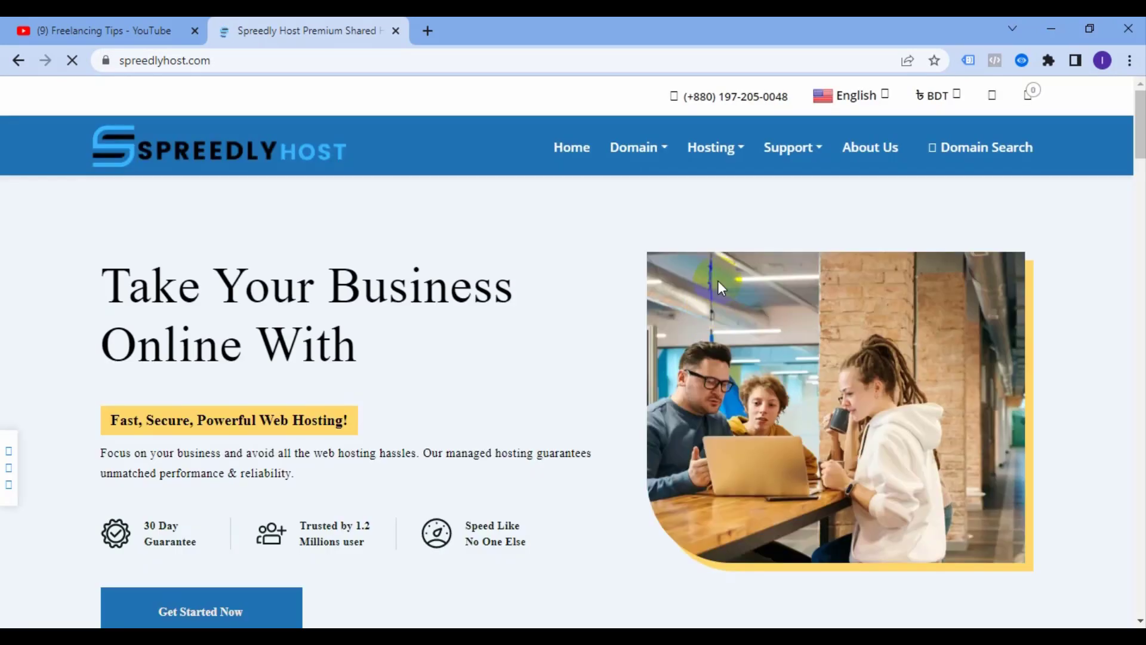
click(66, 29)
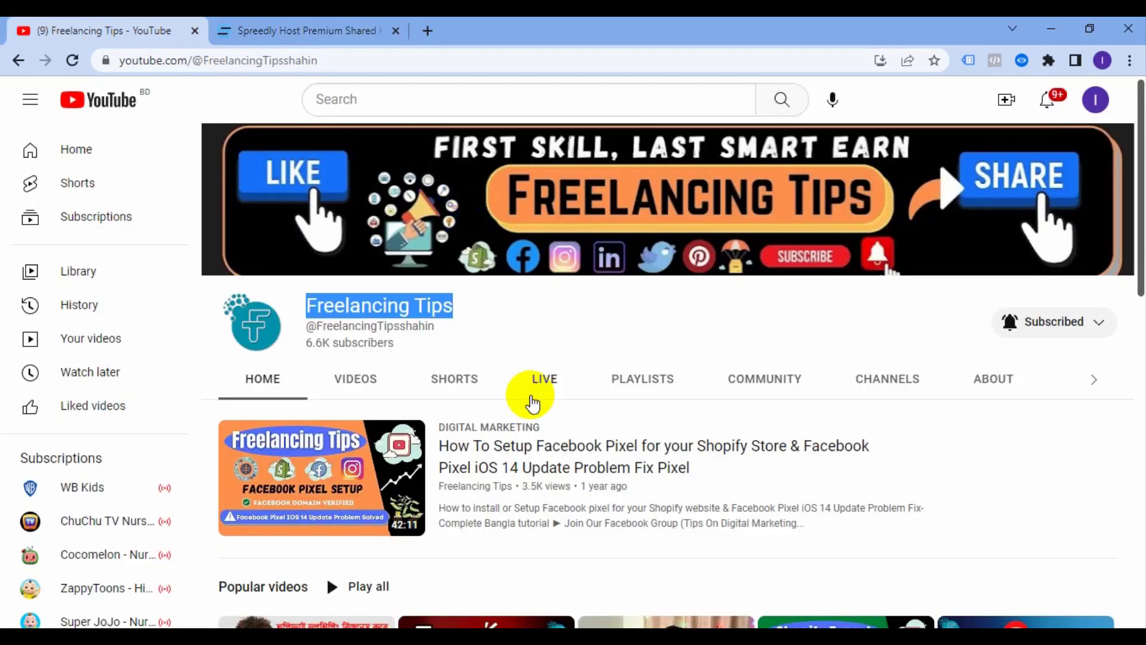
scroll(979, 478, down, 3)
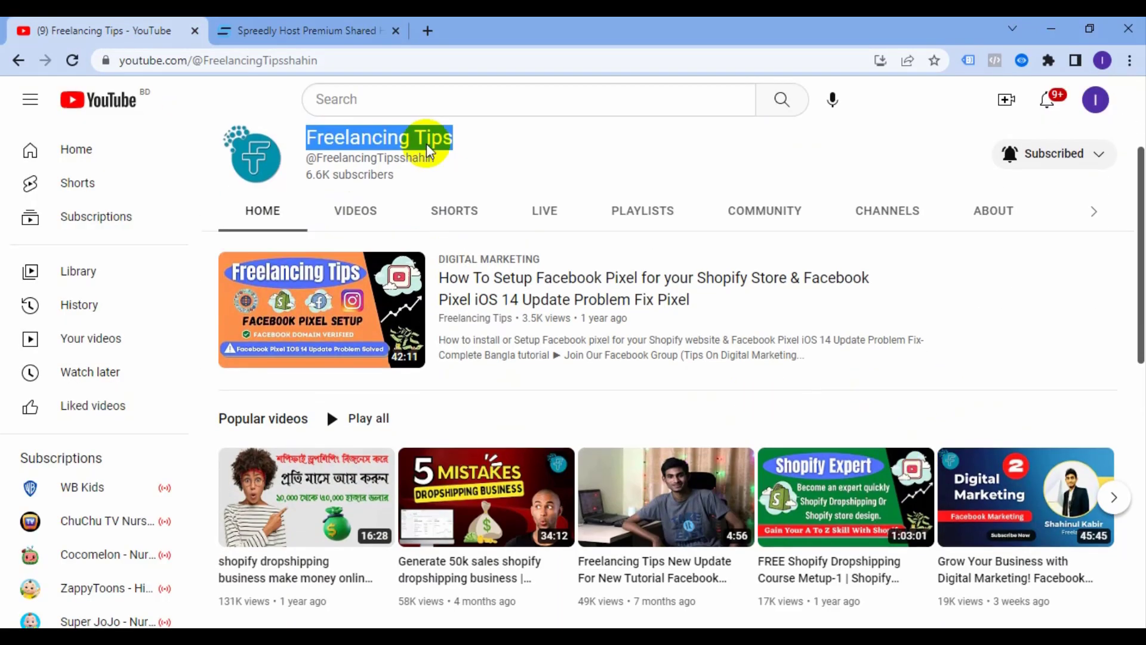
Return to the Spreedly Host home page, open its chat widget and look over the domain prices
click(353, 24)
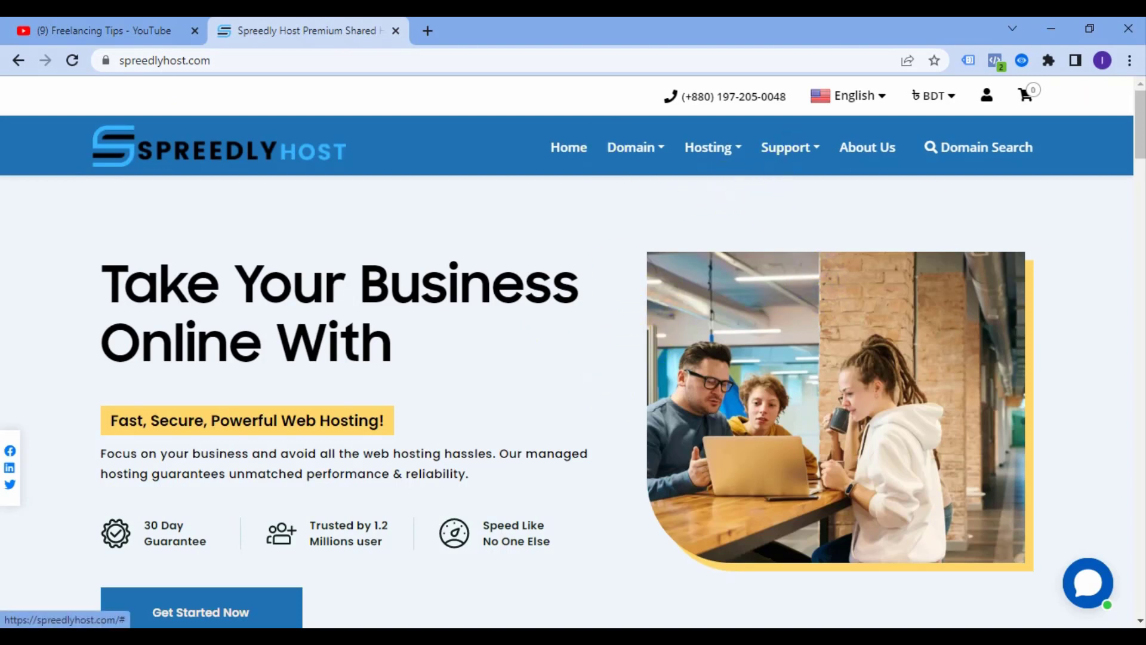
click(1086, 583)
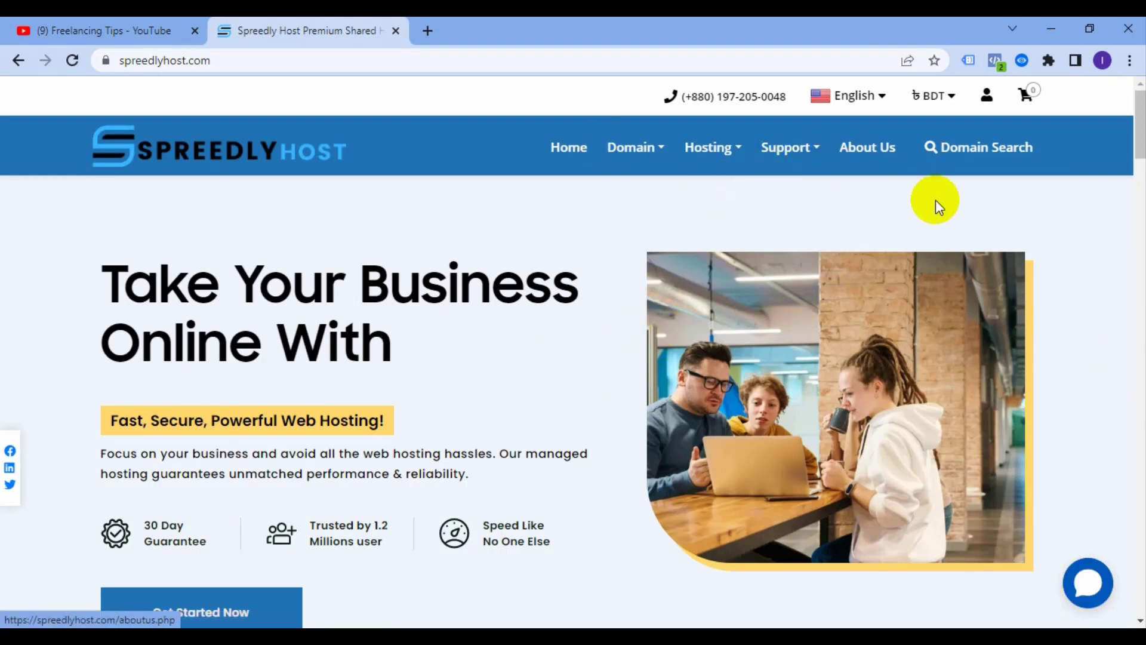
scroll(576, 501, down, 2)
scroll(573, 500, down, 8)
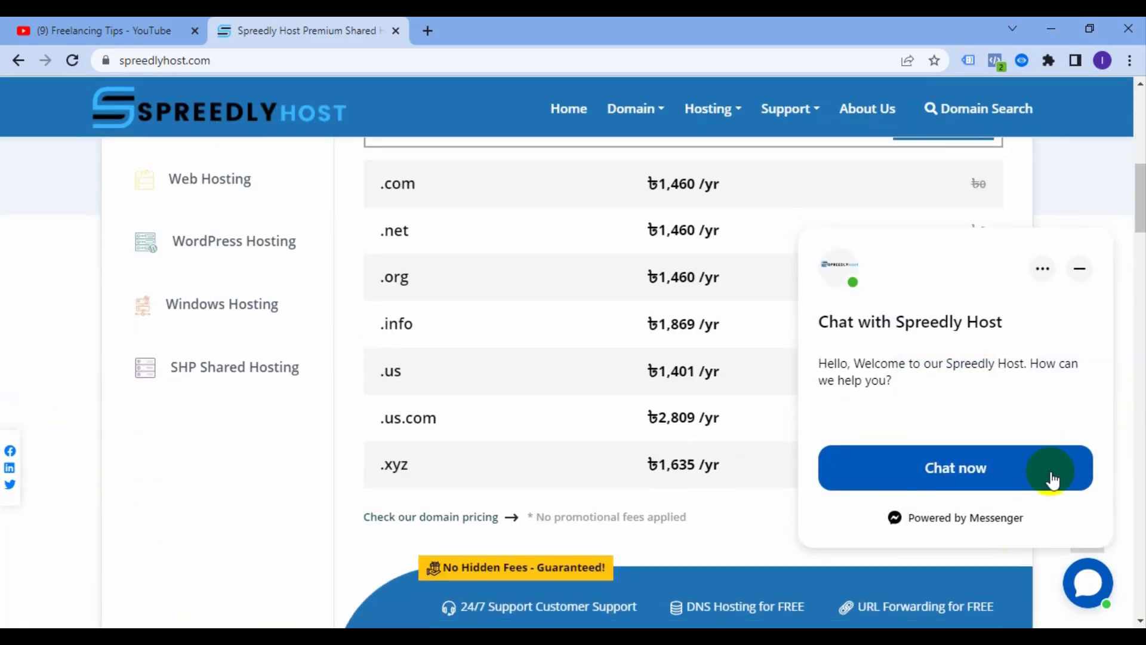
scroll(770, 472, up, 10)
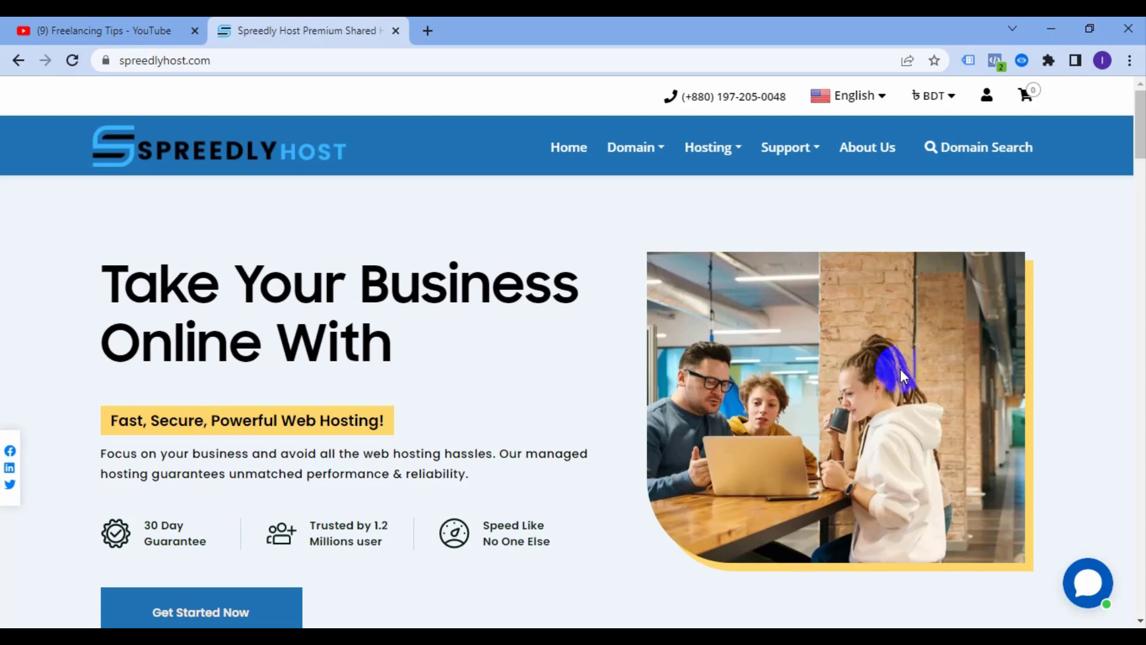
Open Spreedly Host's Web Hosting page and look over the SH Basic, SH Stellar and SH Stellar Plus plans
click(735, 150)
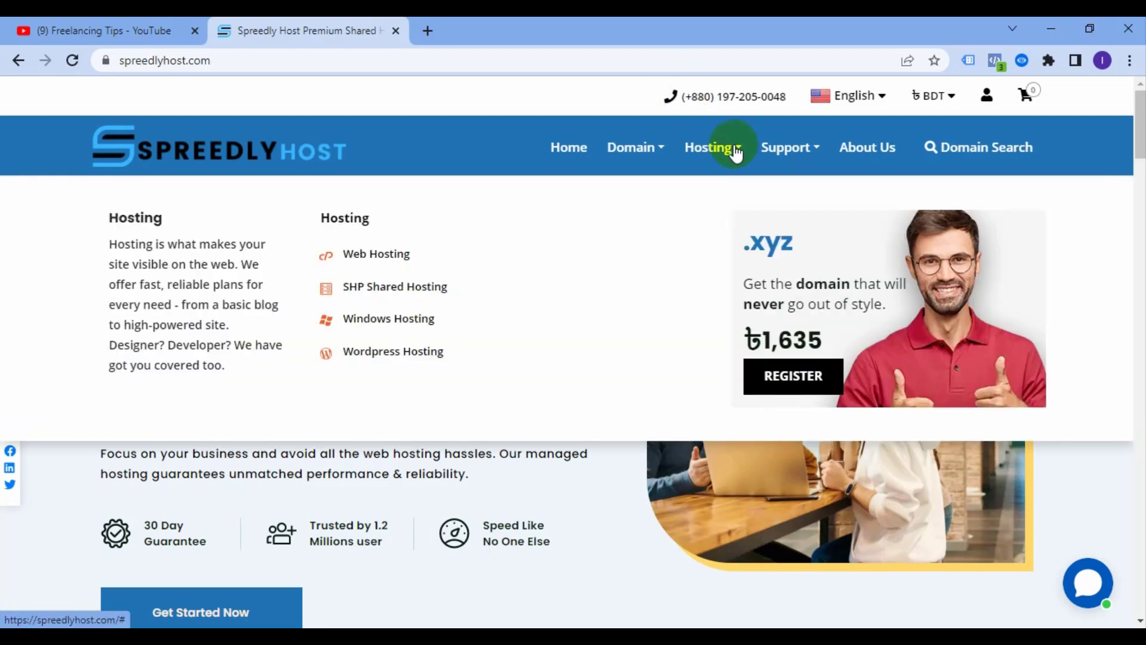
click(383, 255)
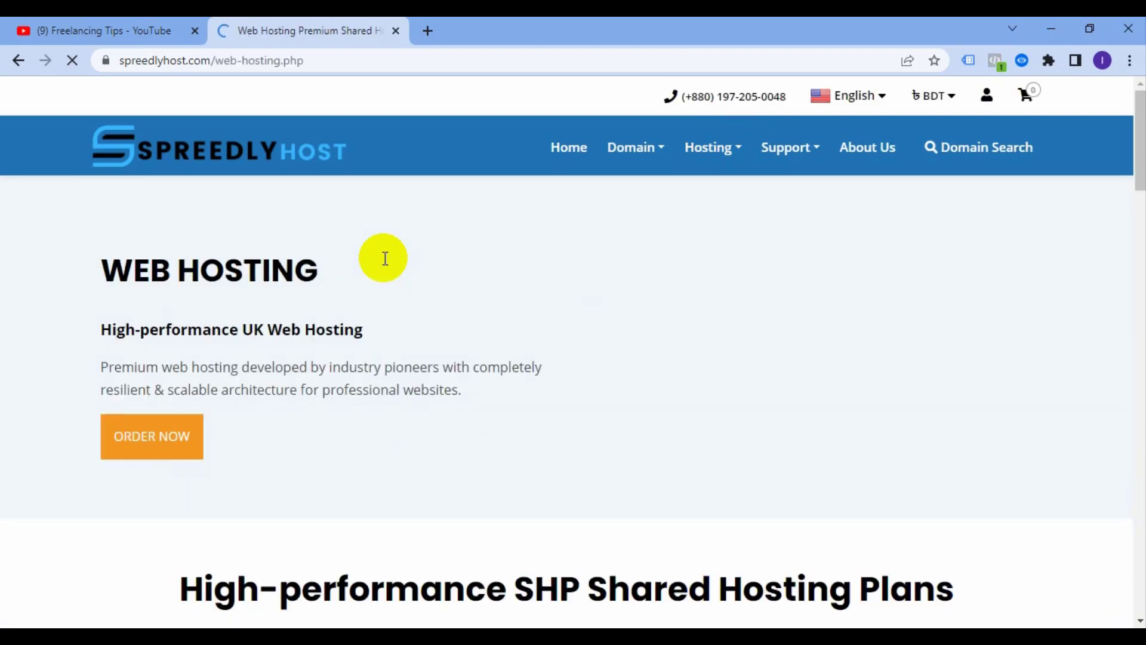
scroll(421, 285, down, 5)
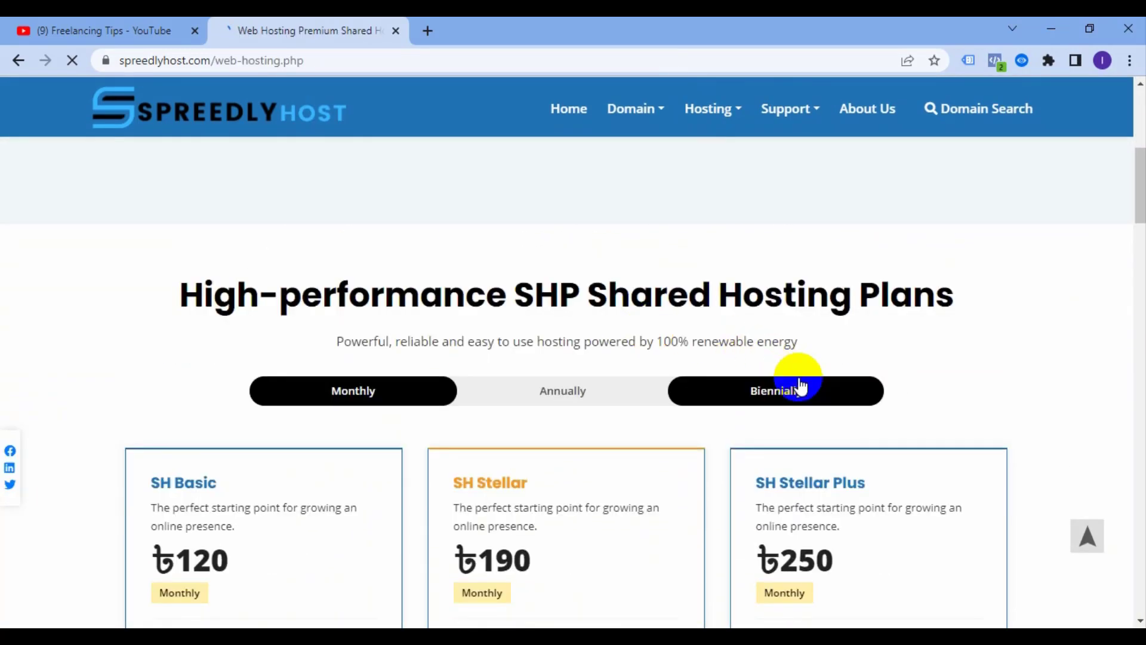
click(724, 385)
scroll(288, 333, down, 4)
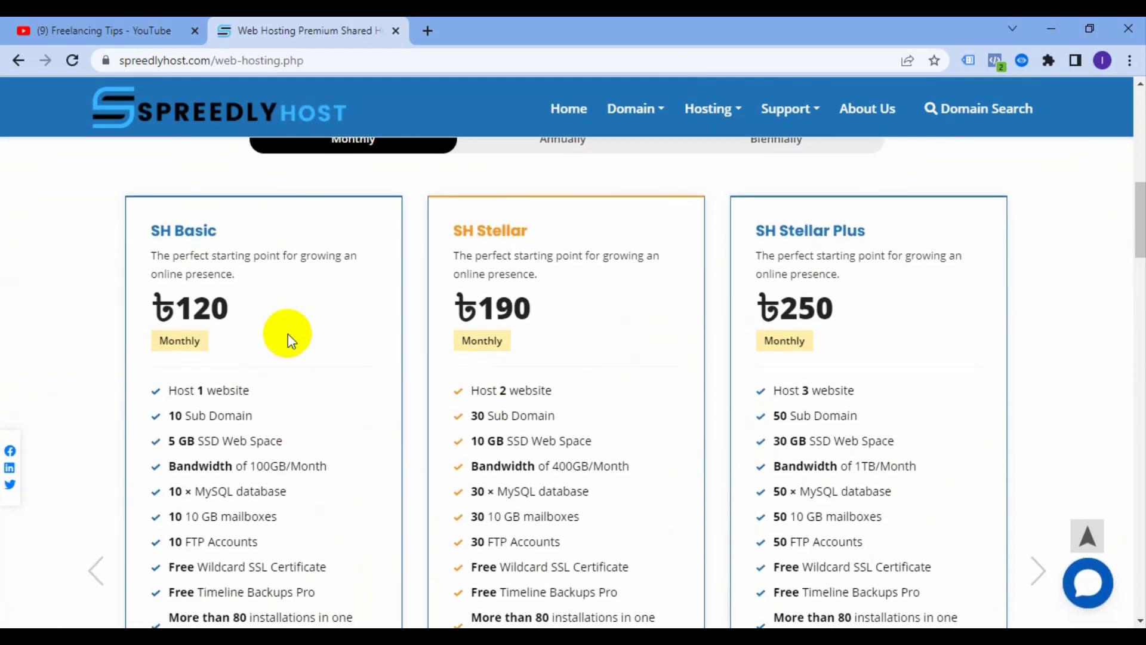
scroll(447, 342, down, 2)
scroll(525, 348, up, 5)
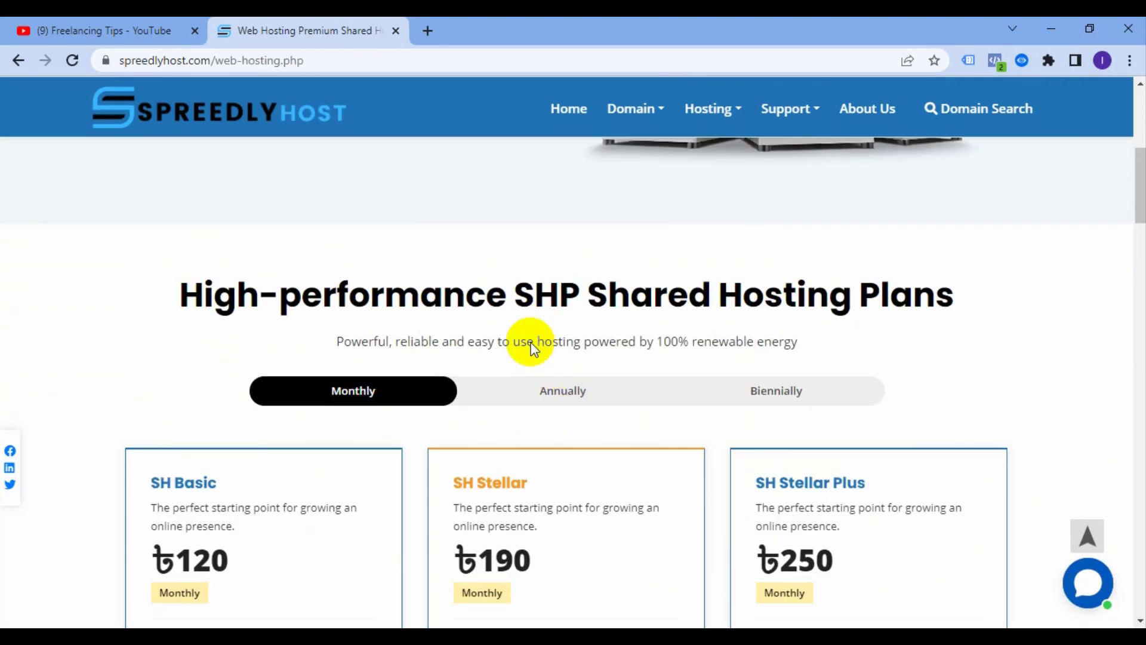
Show the shared hosting plans' Biennially and Annually prices, and switch back to Monthly
click(818, 394)
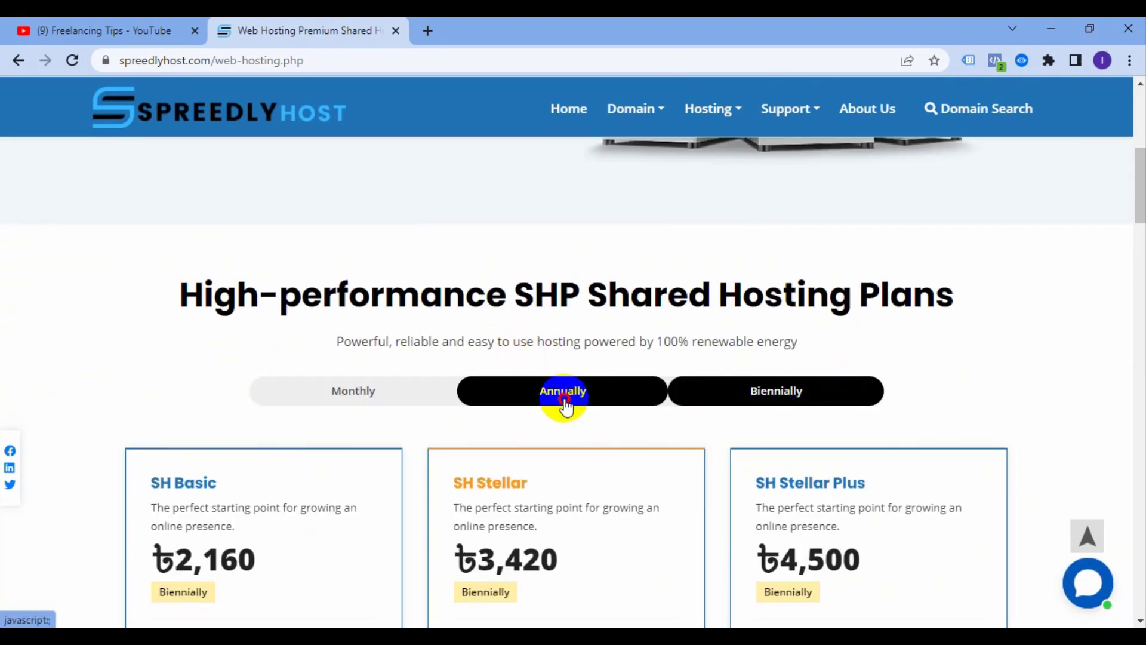
click(356, 394)
scroll(512, 287, down, 1)
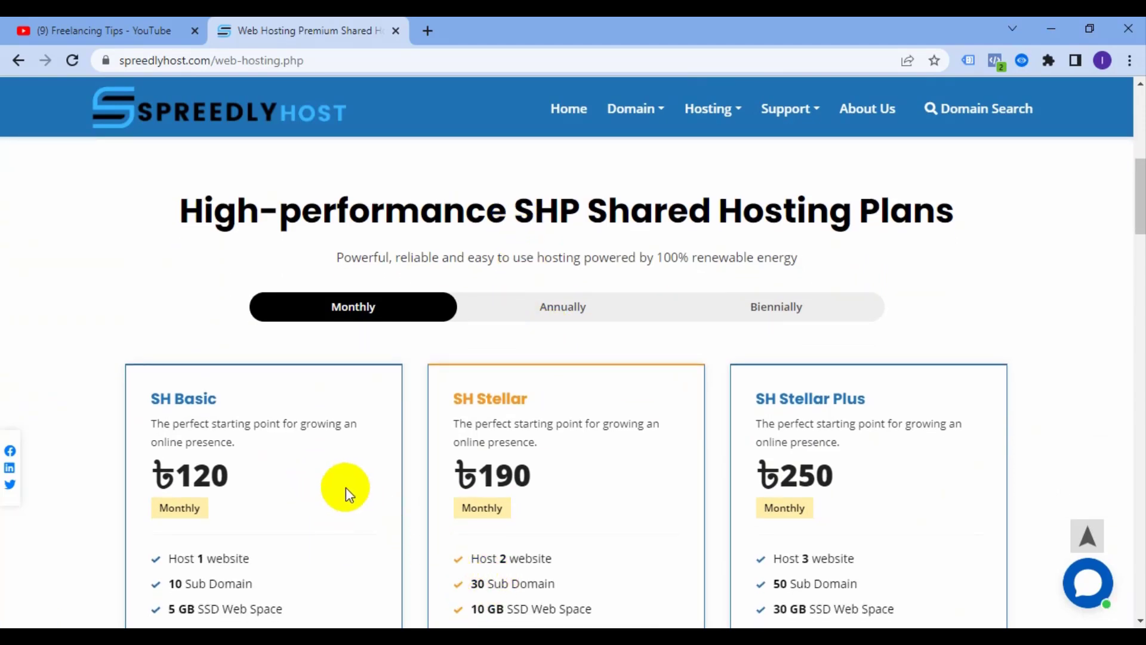
Examine the features included in the monthly shared hosting plans, such as websites, web space, mailboxes and SSL
scroll(346, 487, down, 1)
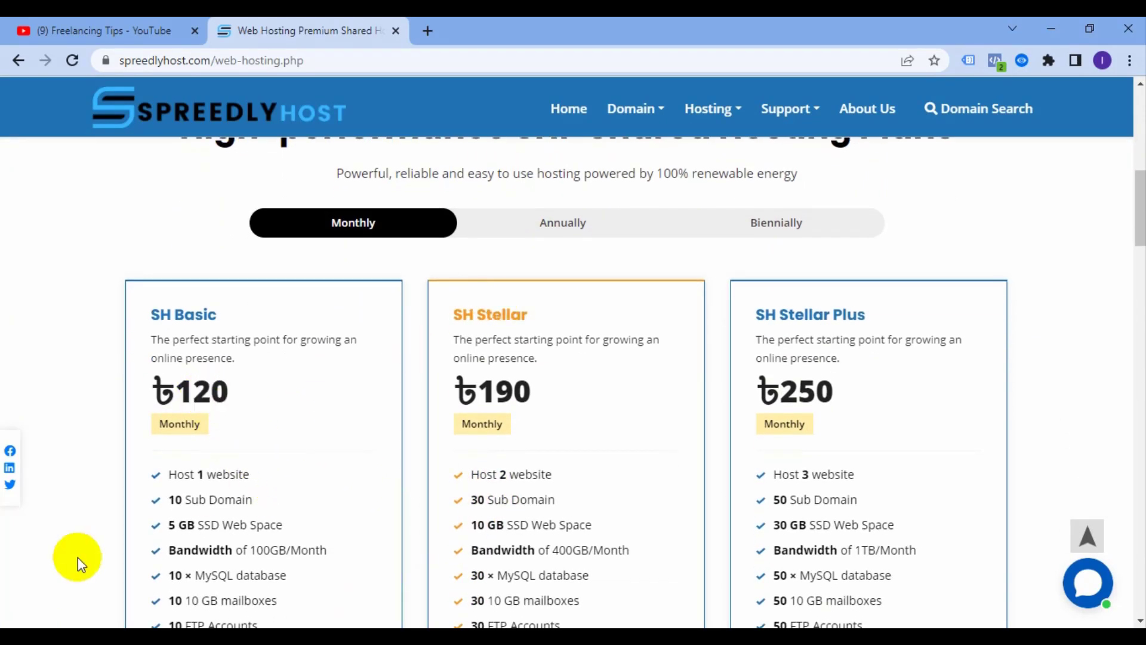
scroll(242, 574, down, 1)
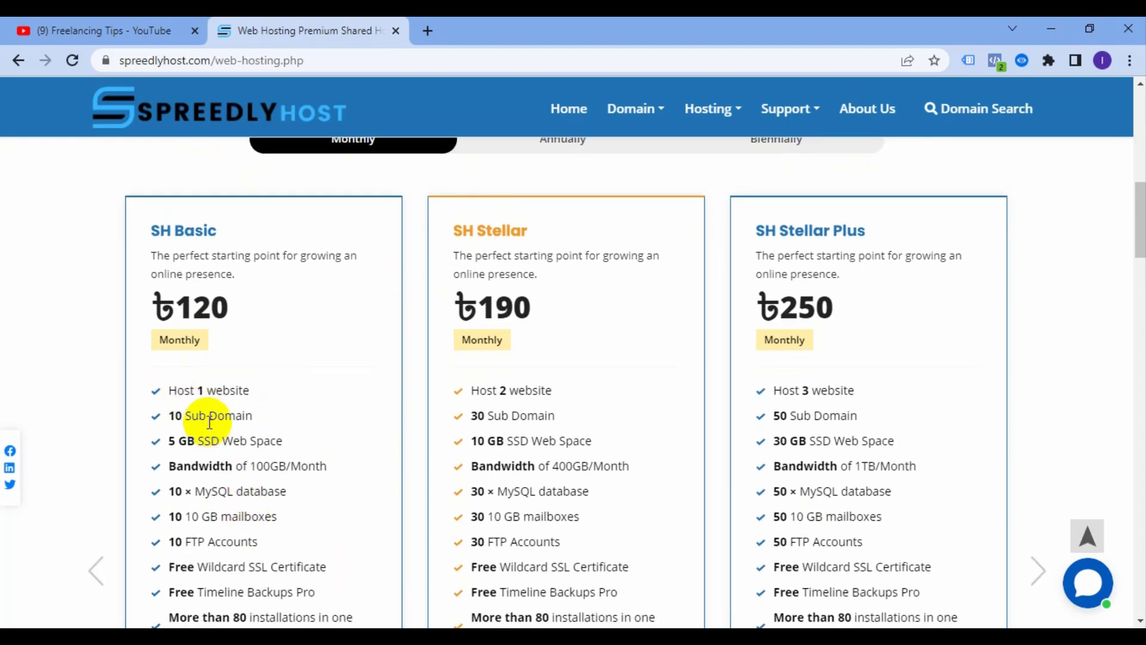
scroll(280, 541, down, 1)
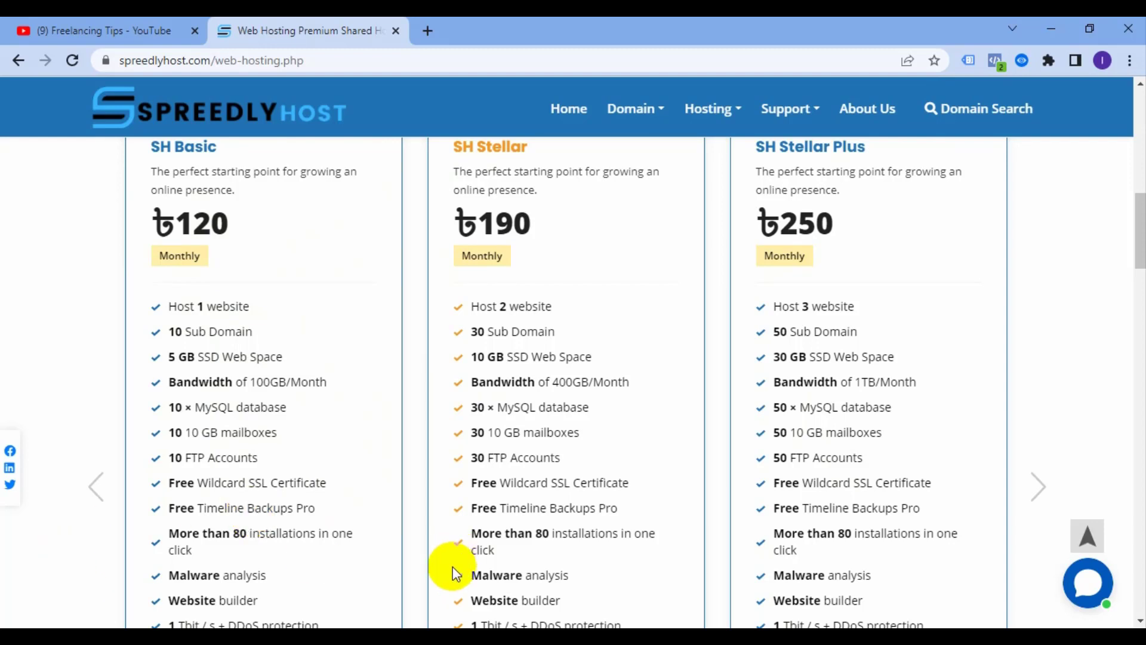
click(275, 509)
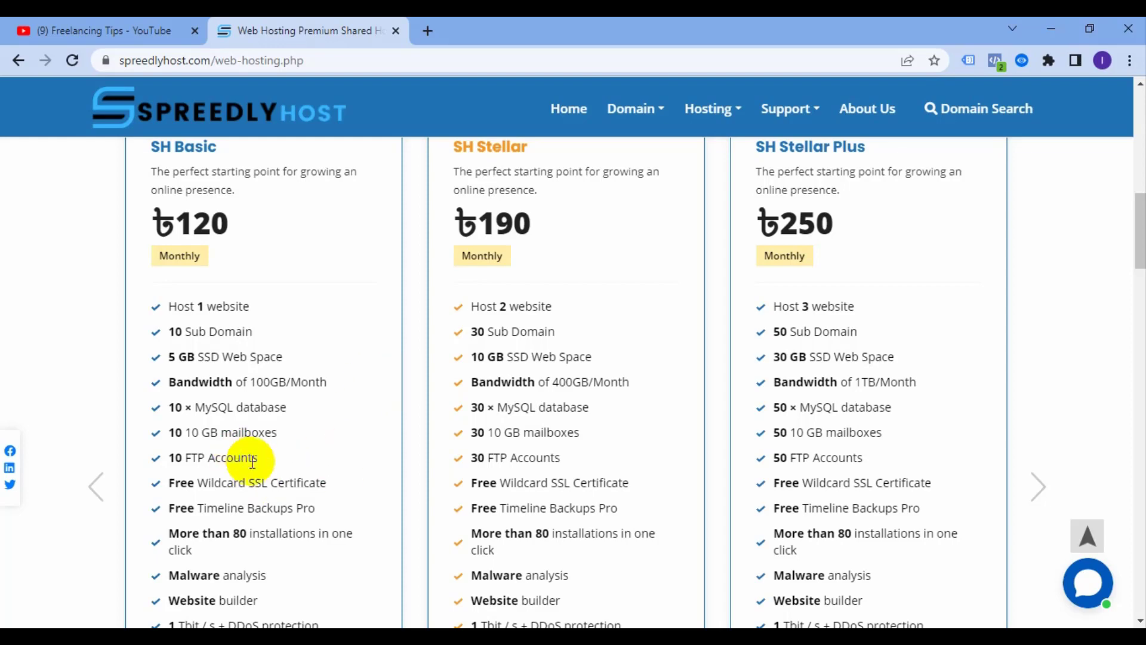
scroll(474, 429, down, 7)
scroll(487, 451, up, 7)
scroll(431, 431, down, 3)
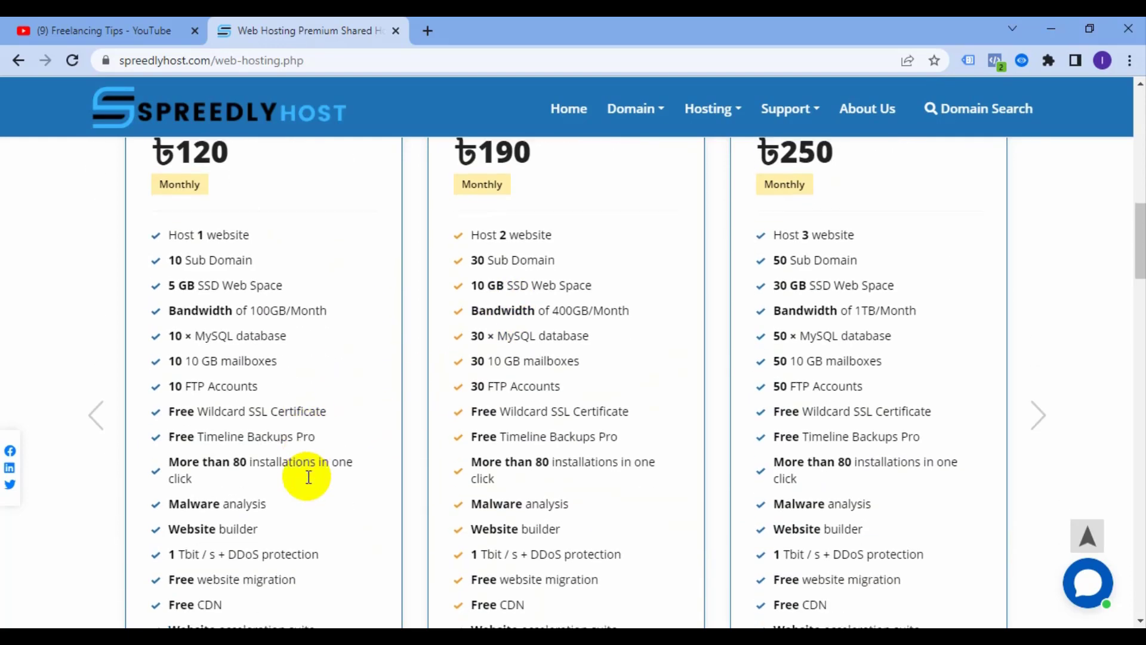
scroll(397, 476, up, 3)
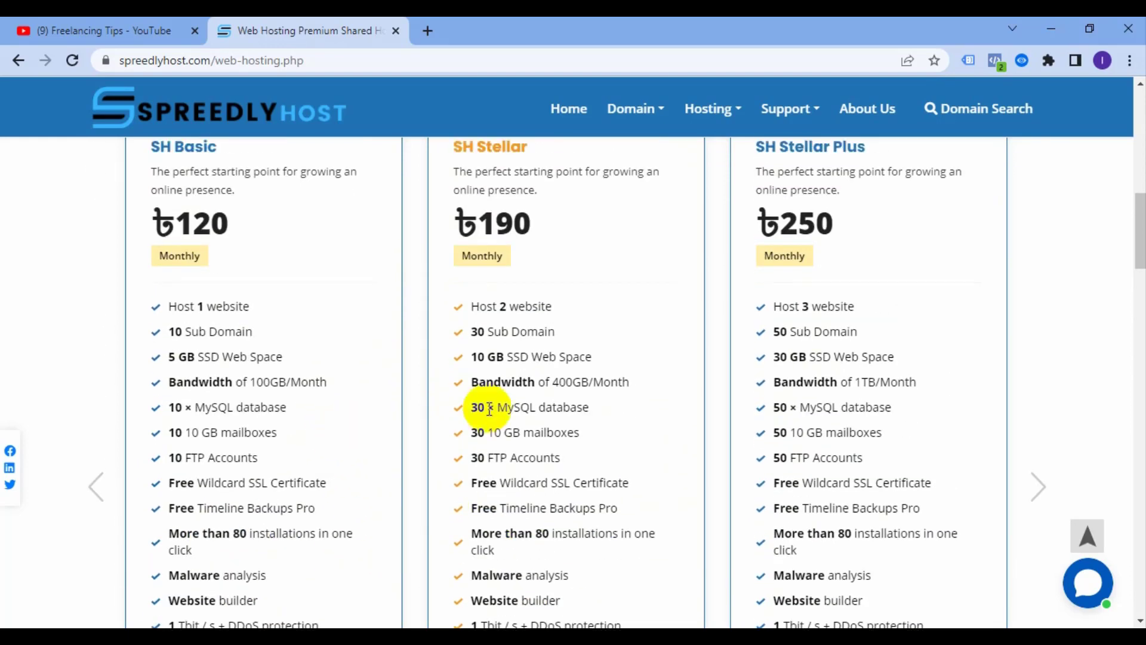
scroll(736, 476, up, 3)
scroll(729, 457, up, 1)
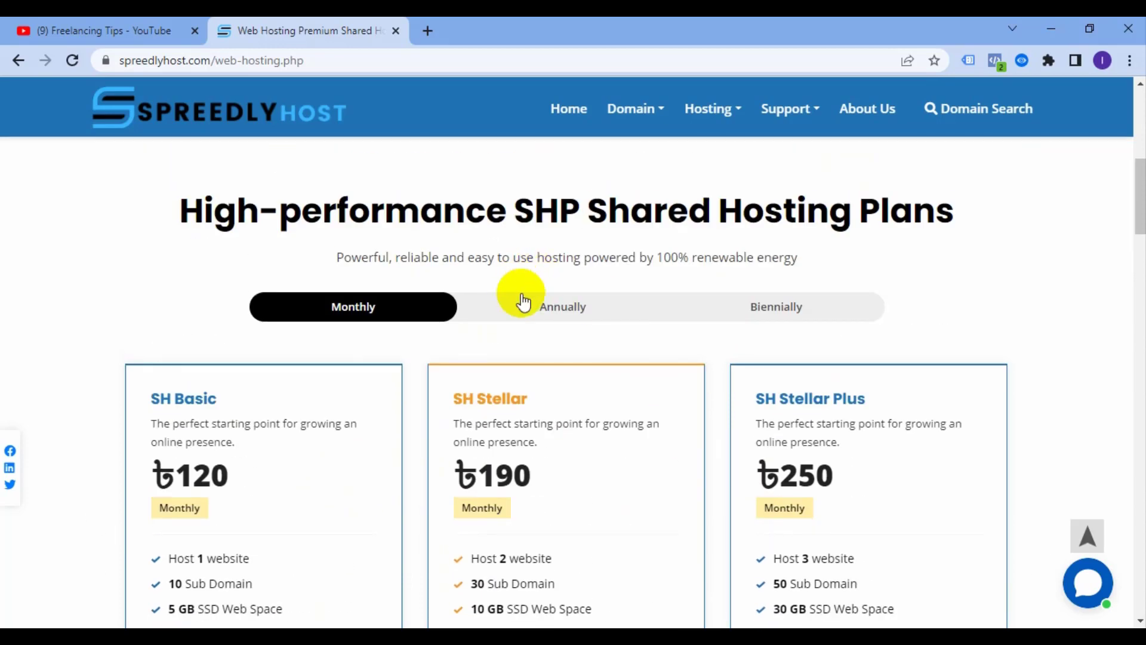
Switch the shared hosting plans to Annually and then Biennially pricing, and examine the biennial prices, features and order options
click(557, 307)
click(760, 304)
scroll(819, 385, down, 4)
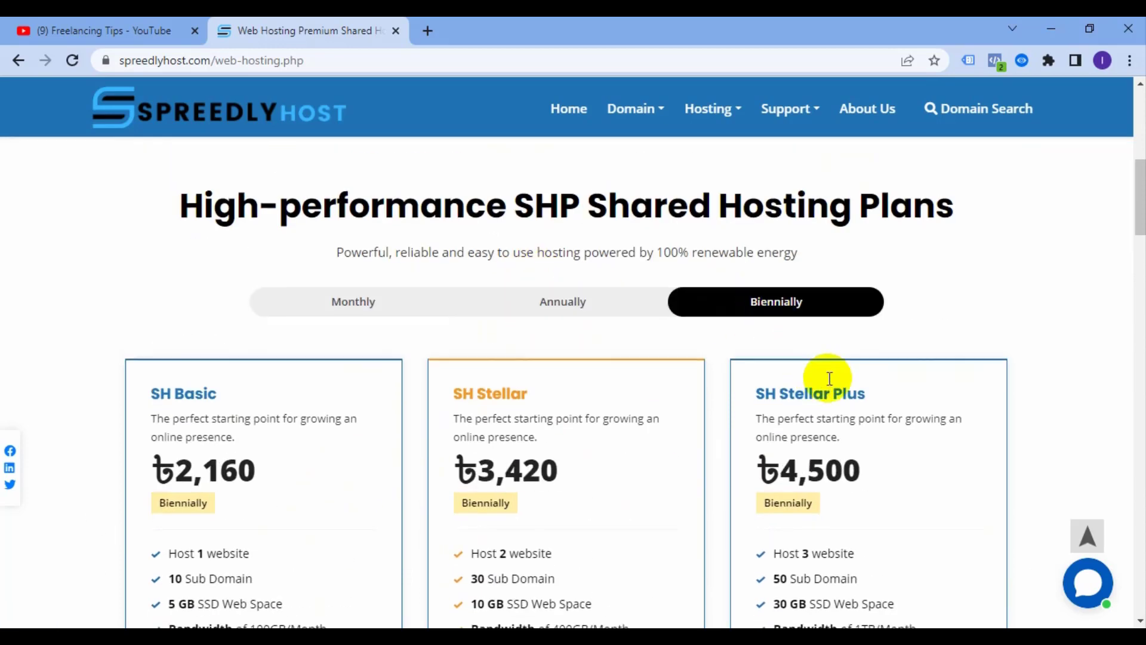
scroll(805, 276, up, 1)
scroll(806, 275, up, 1)
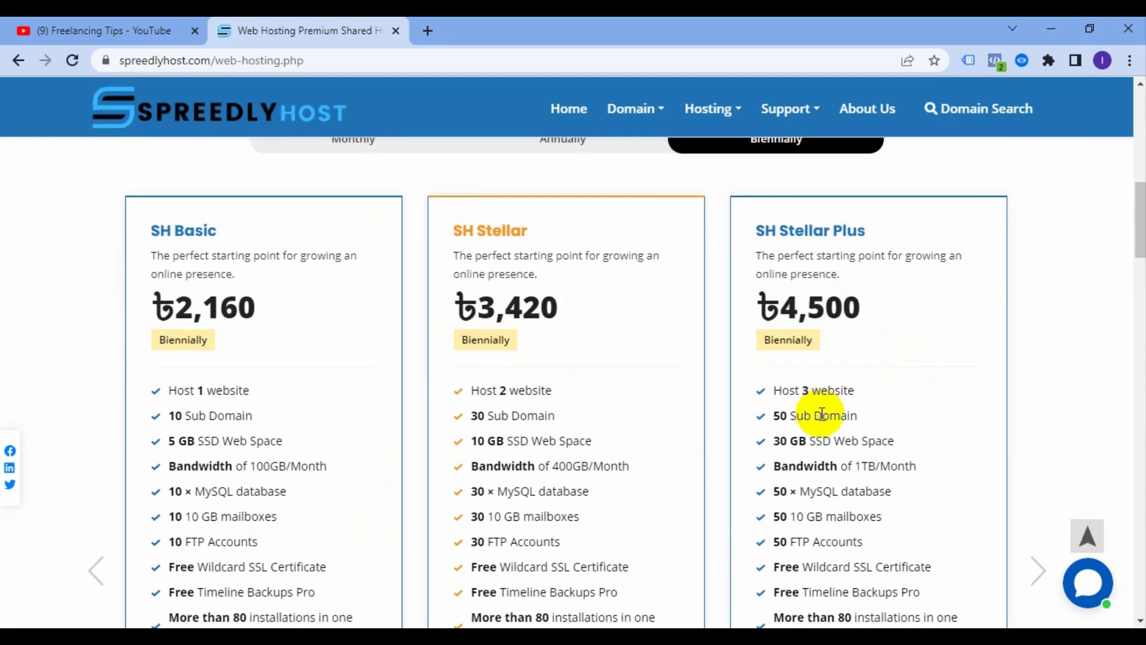
scroll(879, 436, up, 4)
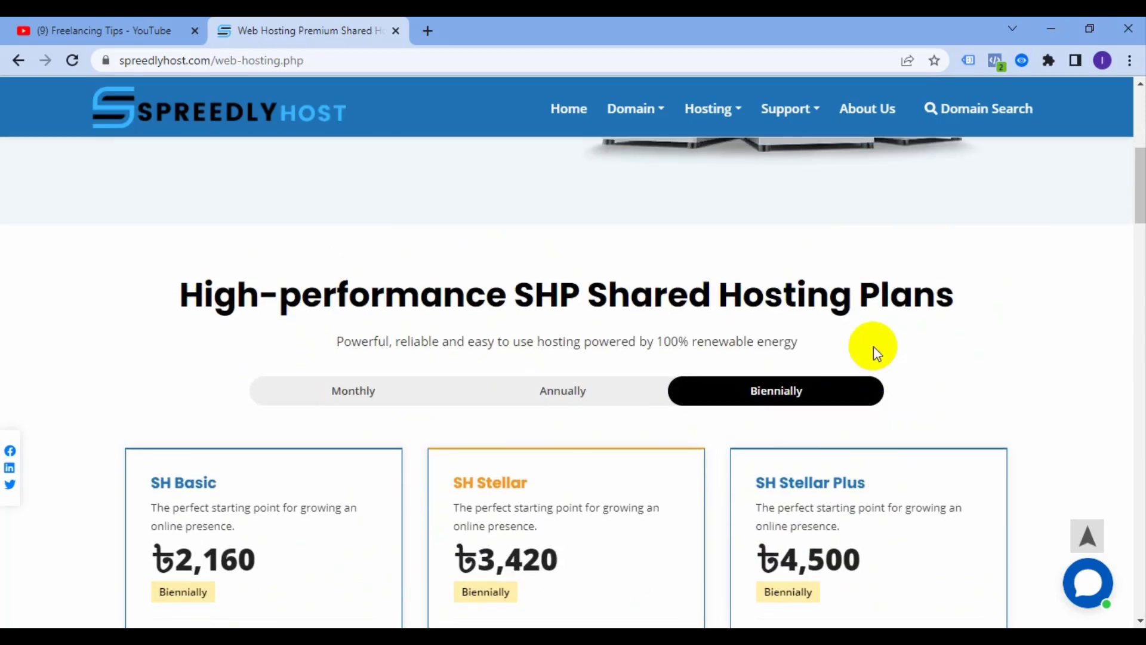
scroll(844, 422, down, 4)
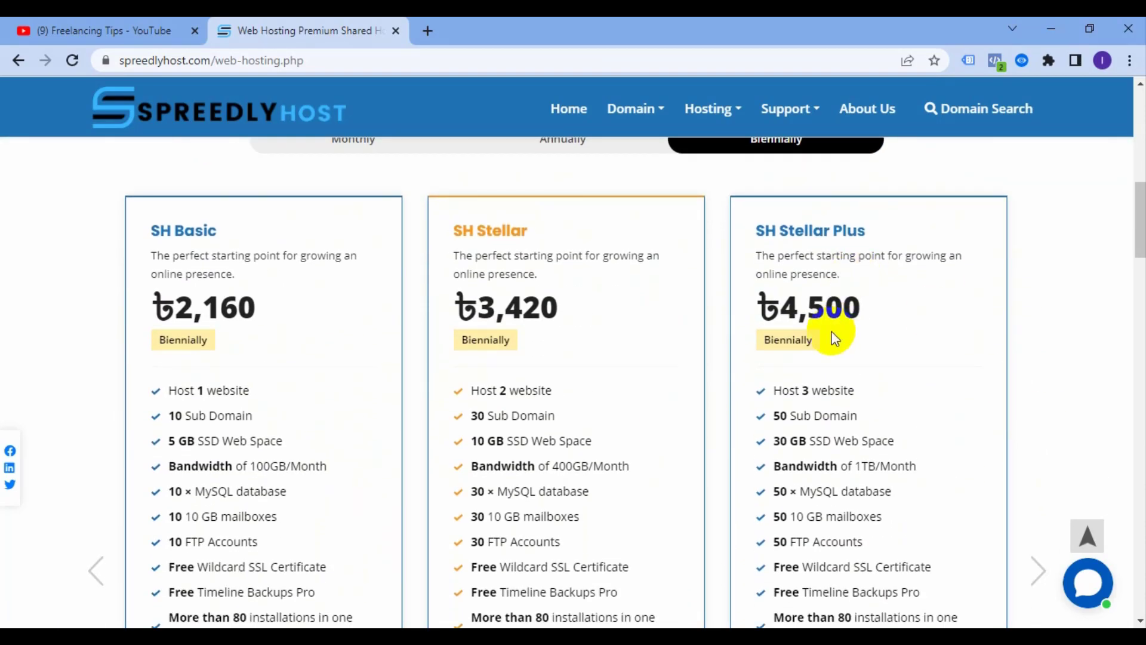
scroll(934, 271, down, 7)
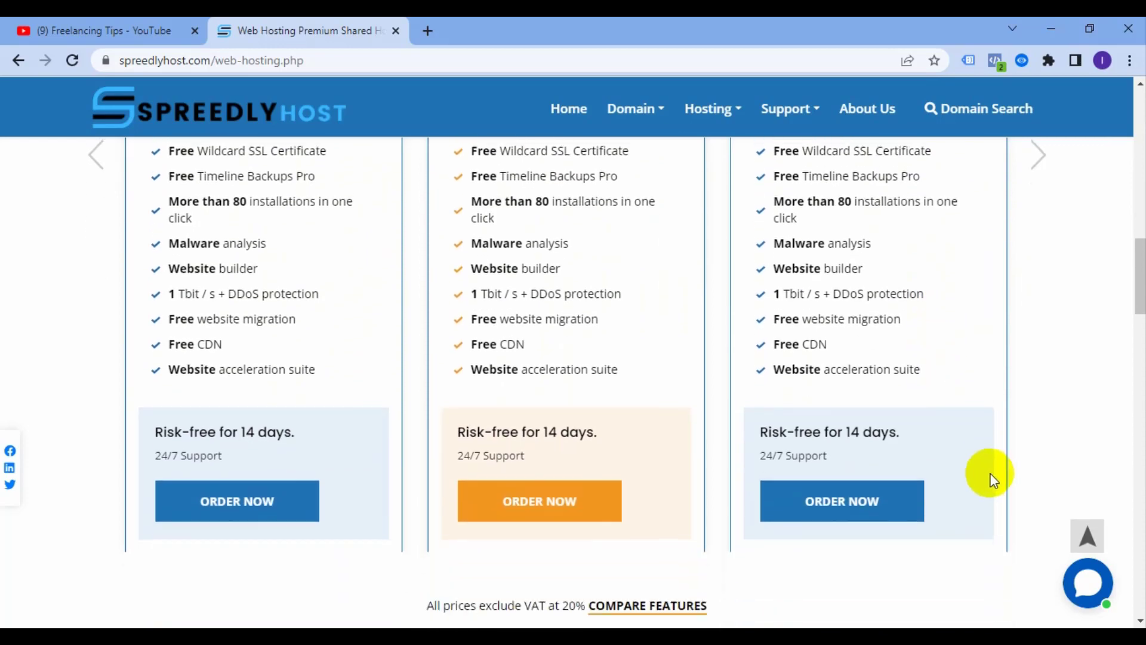
scroll(953, 475, up, 5)
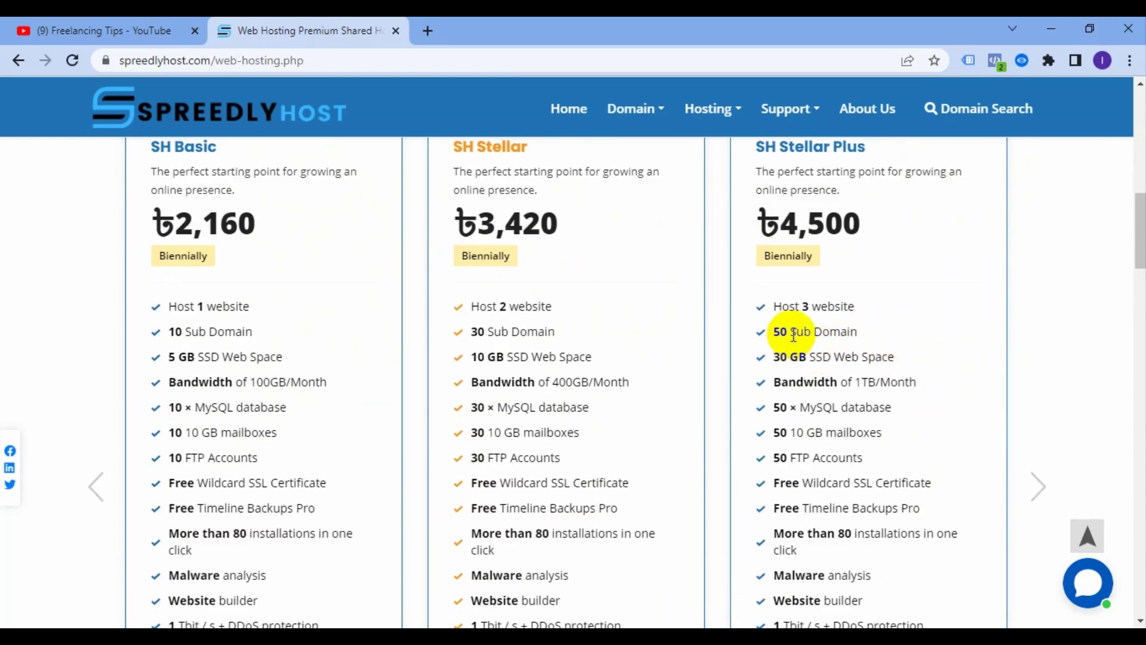
Bring the SH Enterprise plan into view among the biennial shared hosting plans and examine its price and features
scroll(843, 390, up, 3)
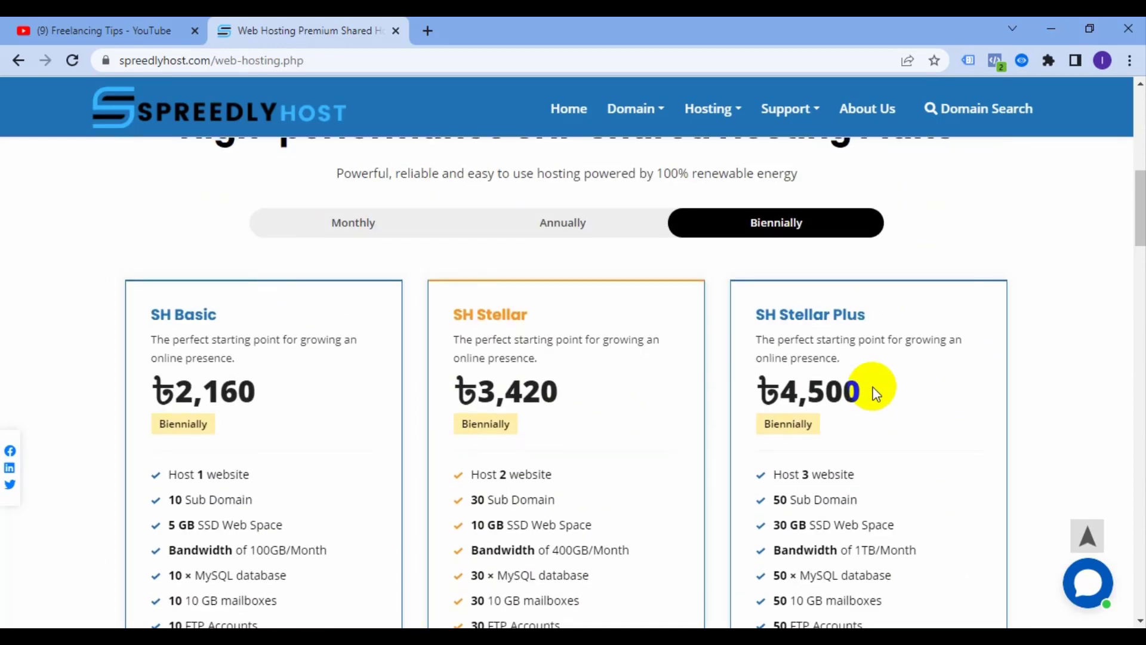
scroll(870, 388, down, 4)
click(1038, 404)
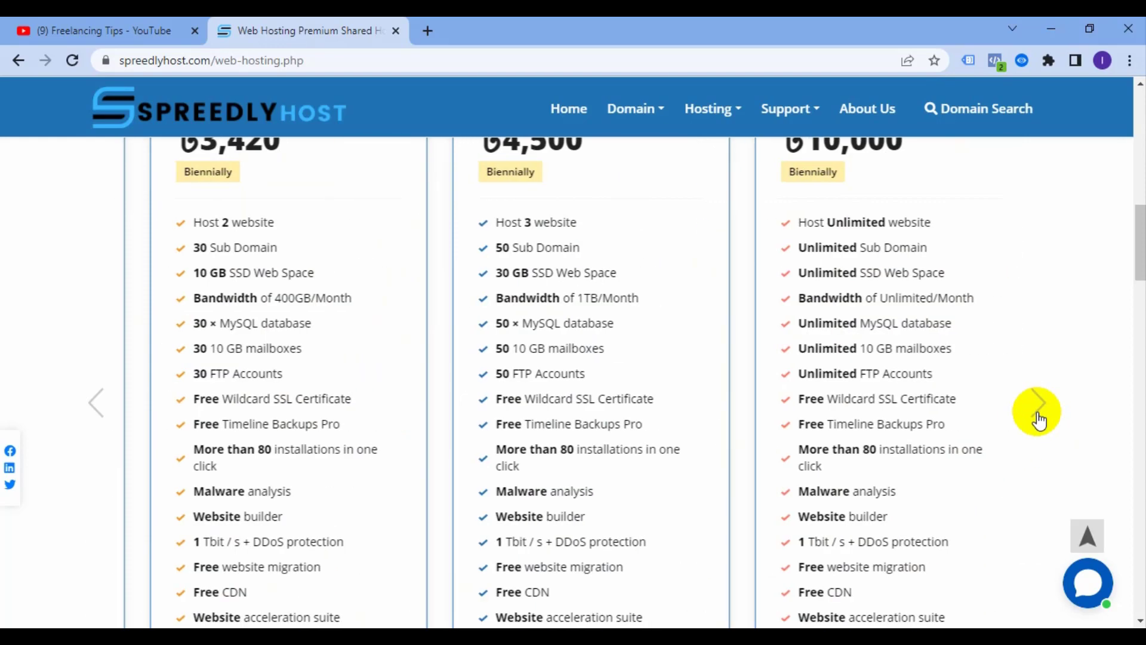
scroll(901, 410, up, 3)
scroll(840, 344, down, 3)
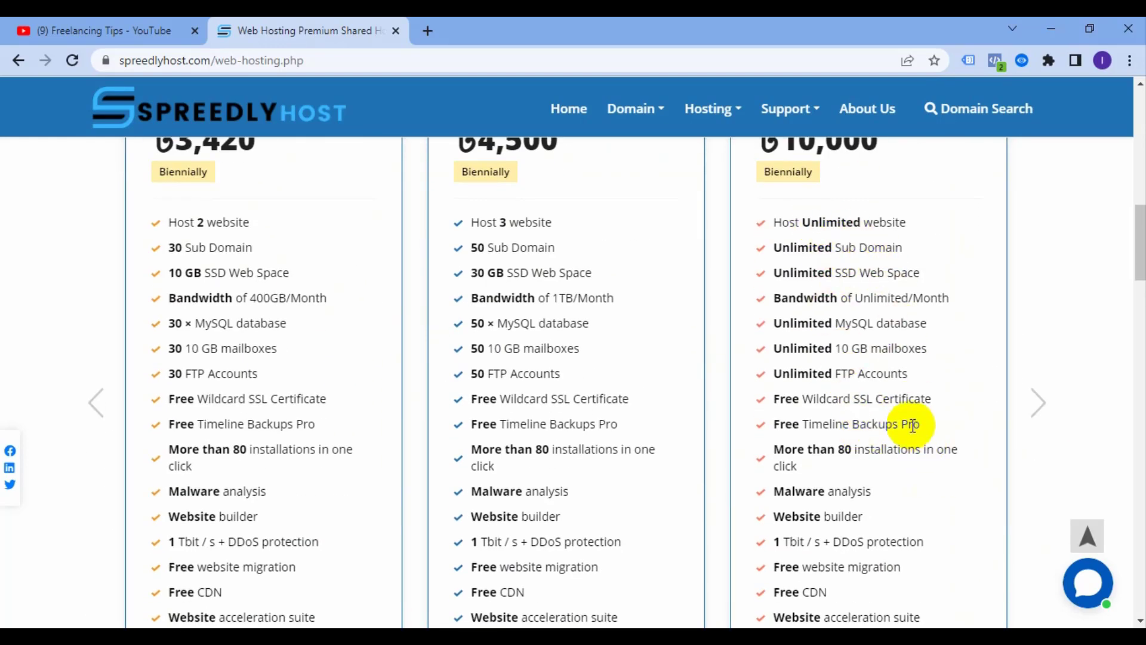
scroll(909, 422, up, 4)
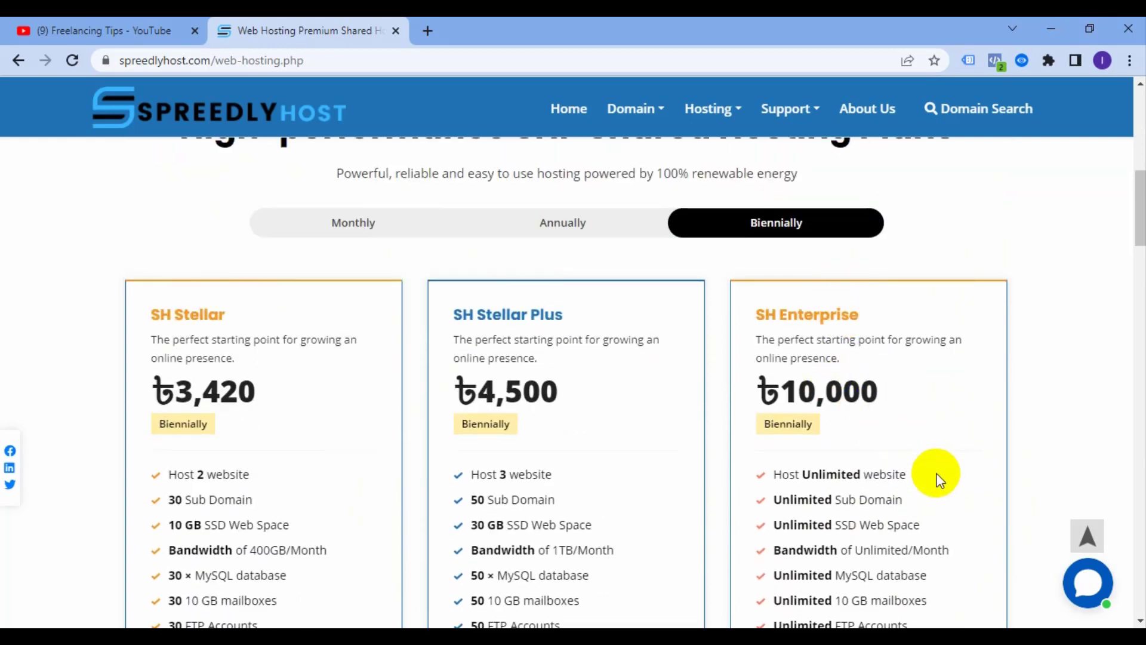
scroll(842, 396, down, 3)
scroll(895, 445, down, 1)
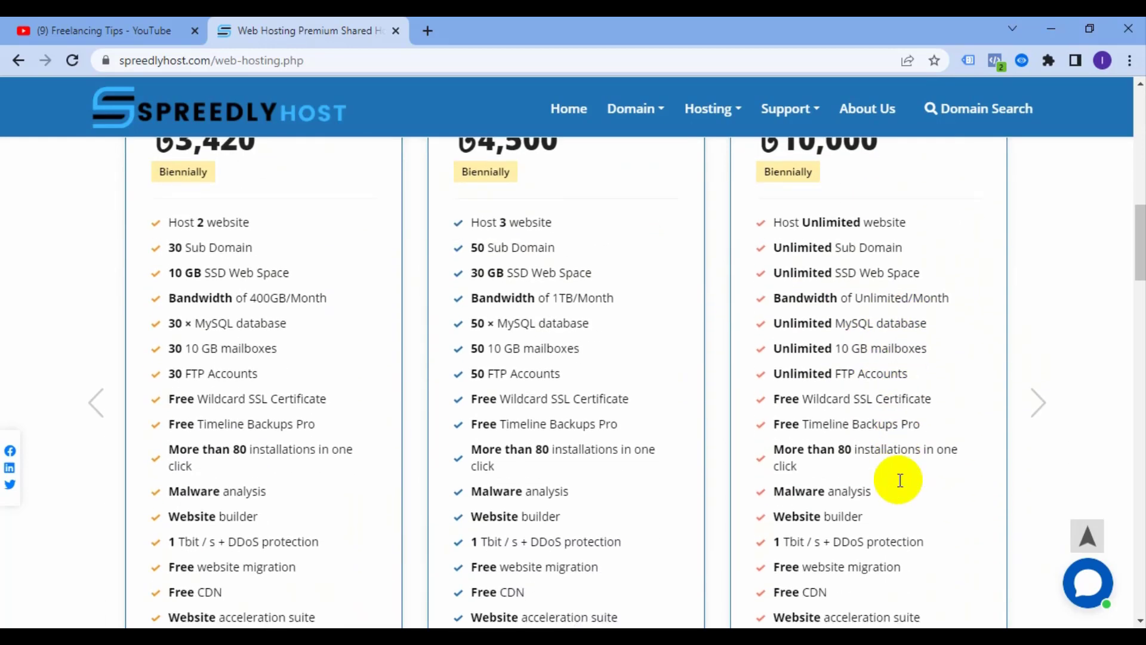
scroll(892, 457, up, 4)
scroll(883, 486, down, 5)
Show the shared hosting plans' Annually prices, including SH Enterprise, and switch back to Monthly
scroll(906, 517, up, 9)
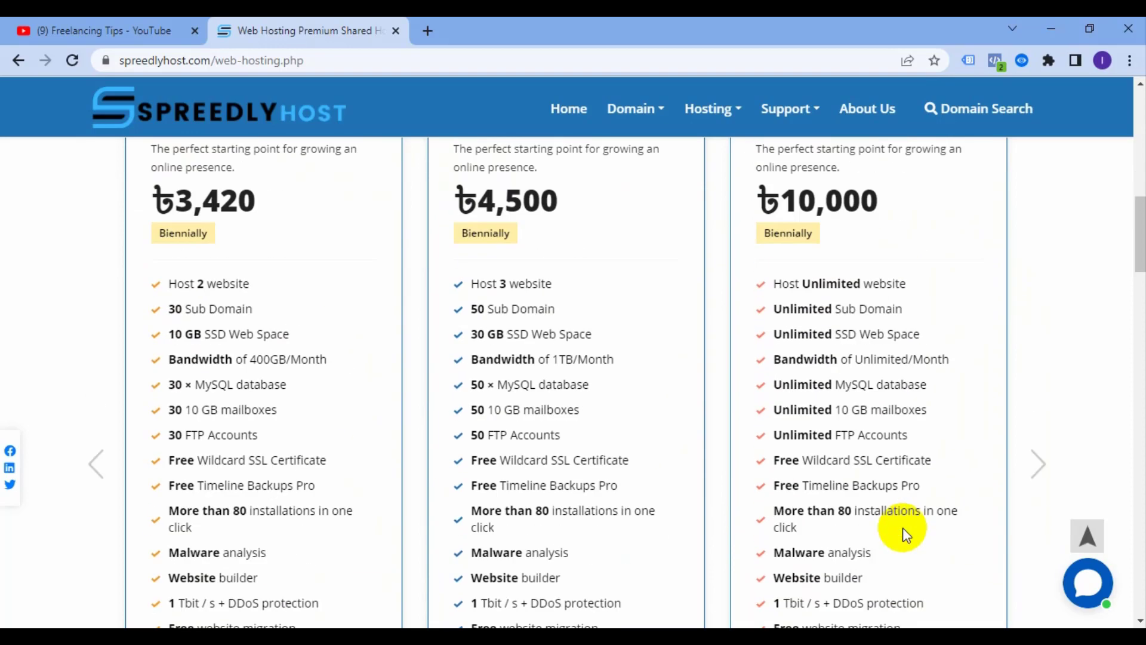
click(617, 403)
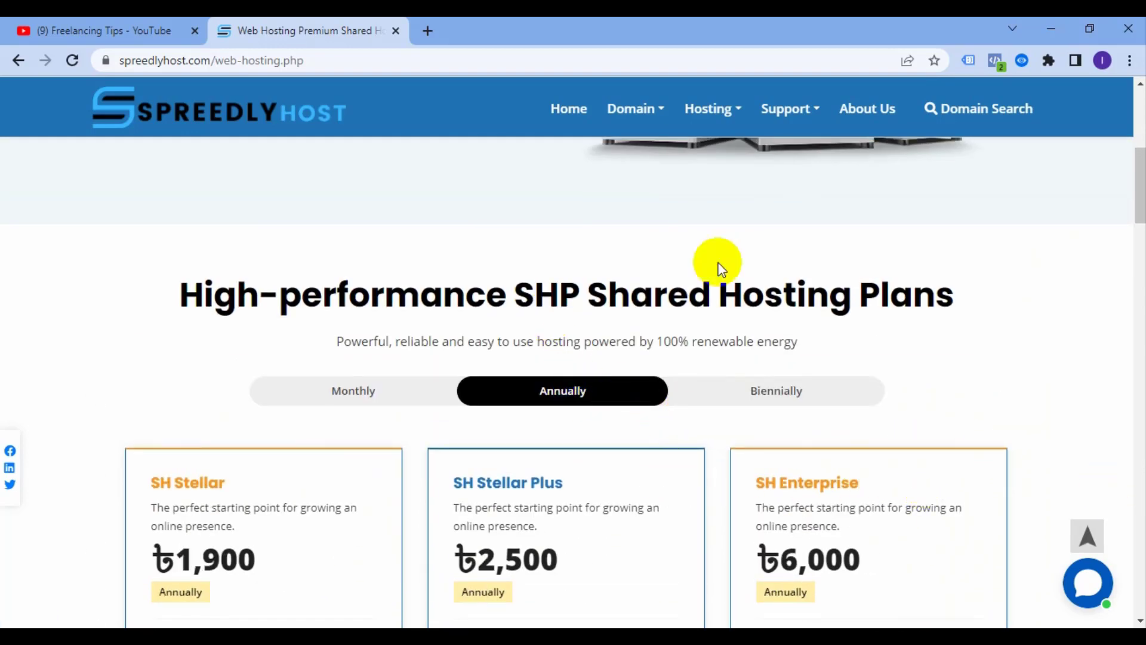
click(389, 389)
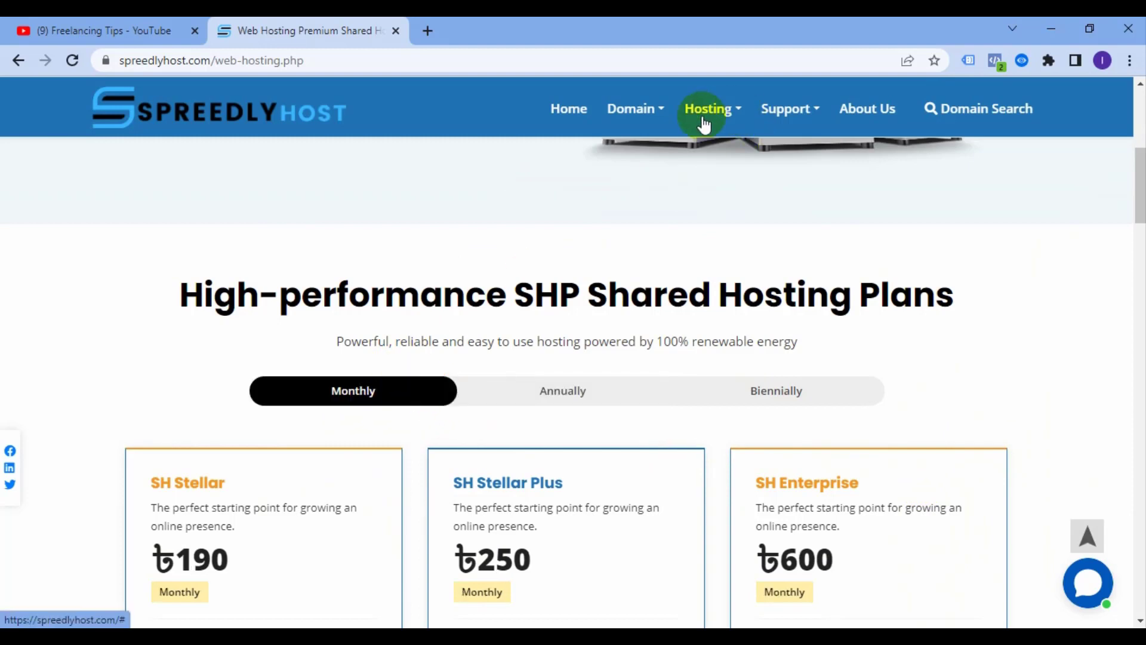
Return to Spreedly Host's home page and look over its domain price list and hosting categories
click(652, 110)
click(572, 125)
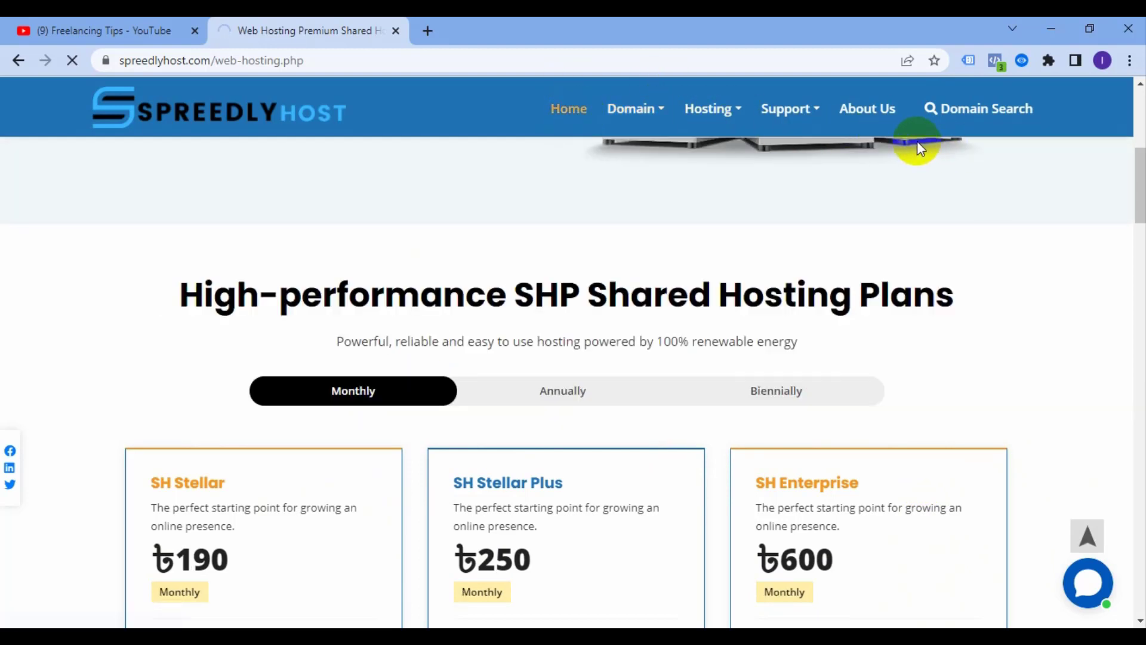
click(649, 156)
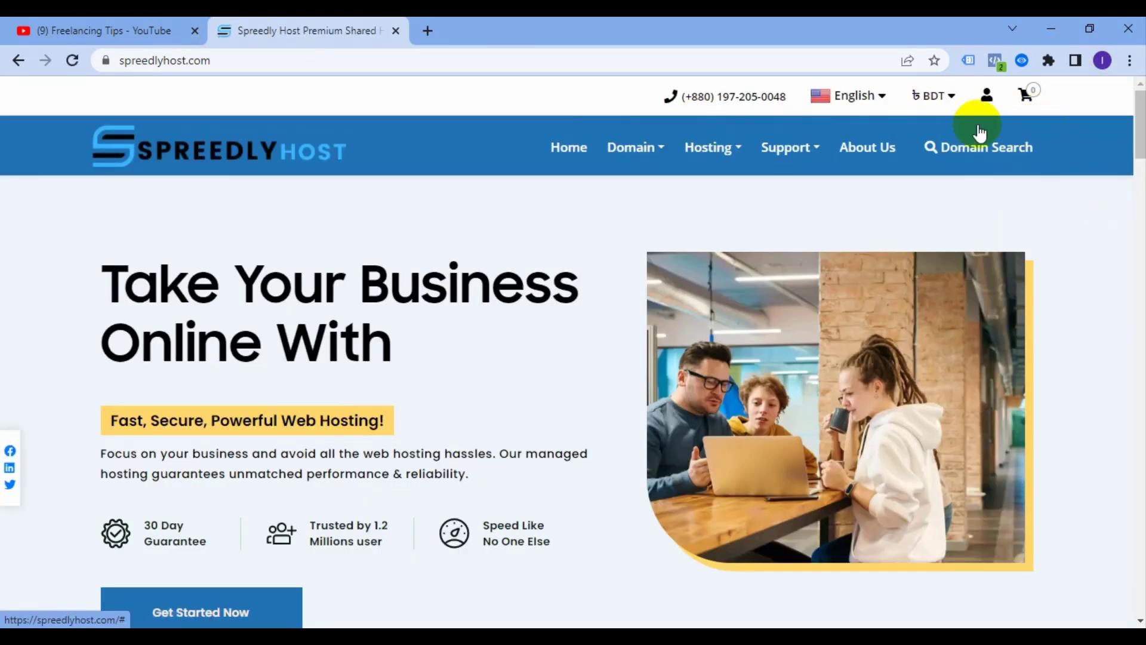
scroll(654, 511, down, 6)
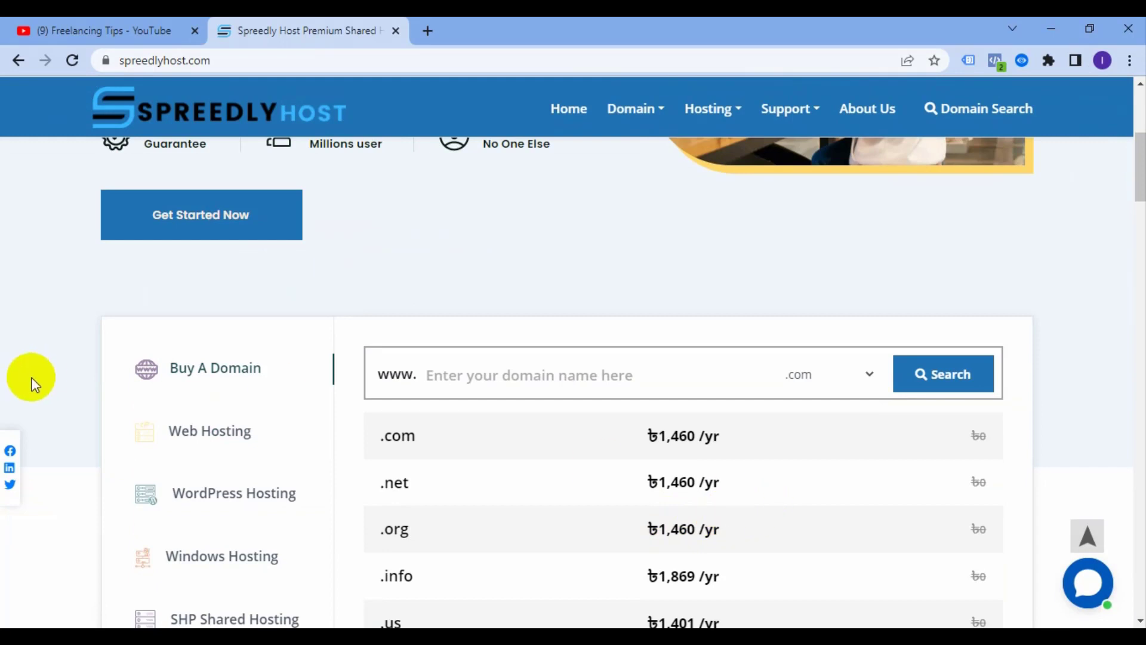
scroll(271, 433, down, 3)
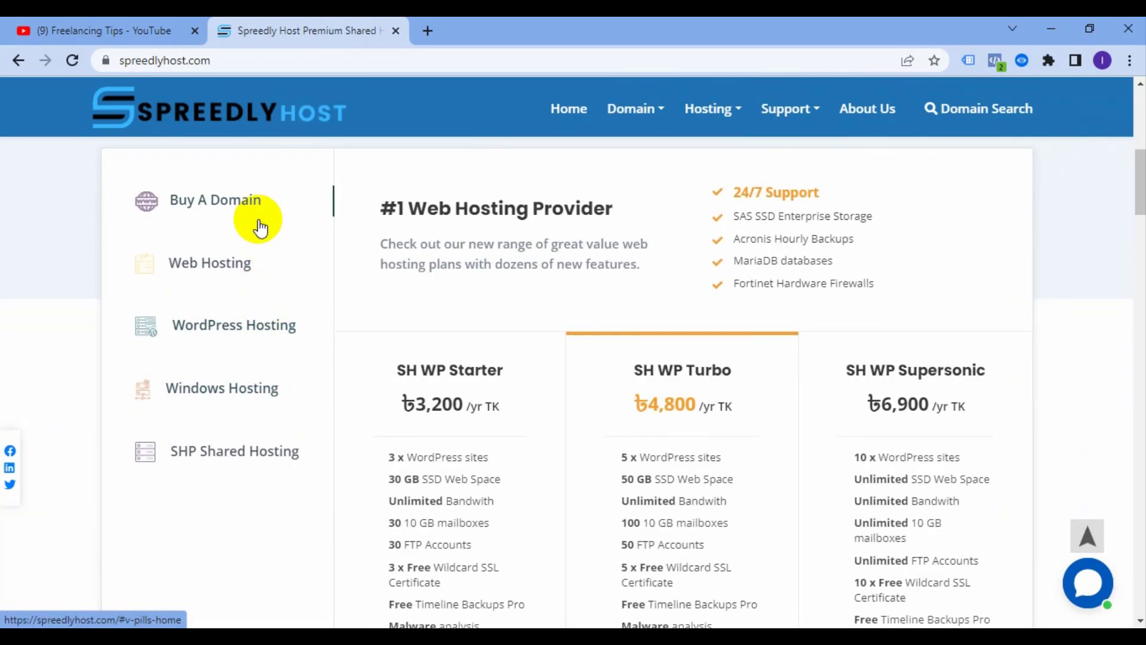
Show the Windows Hosting plans on the home page and examine the Starter, Business and Unlimited features
mouse_move(256, 390)
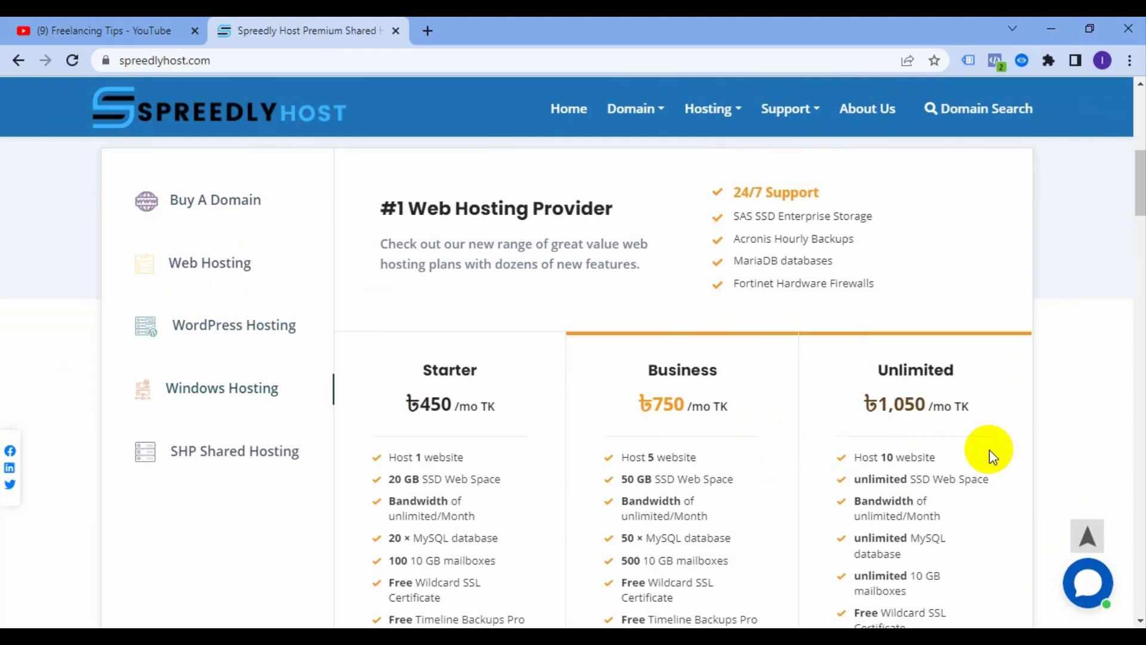
scroll(877, 382, down, 1)
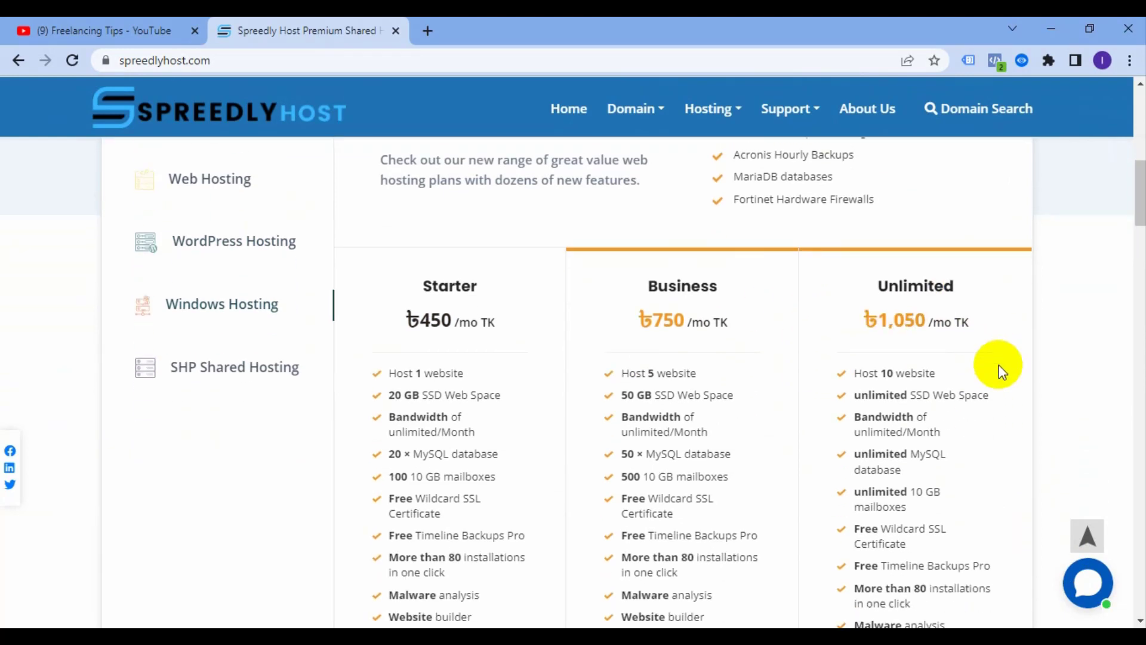
scroll(814, 366, up, 2)
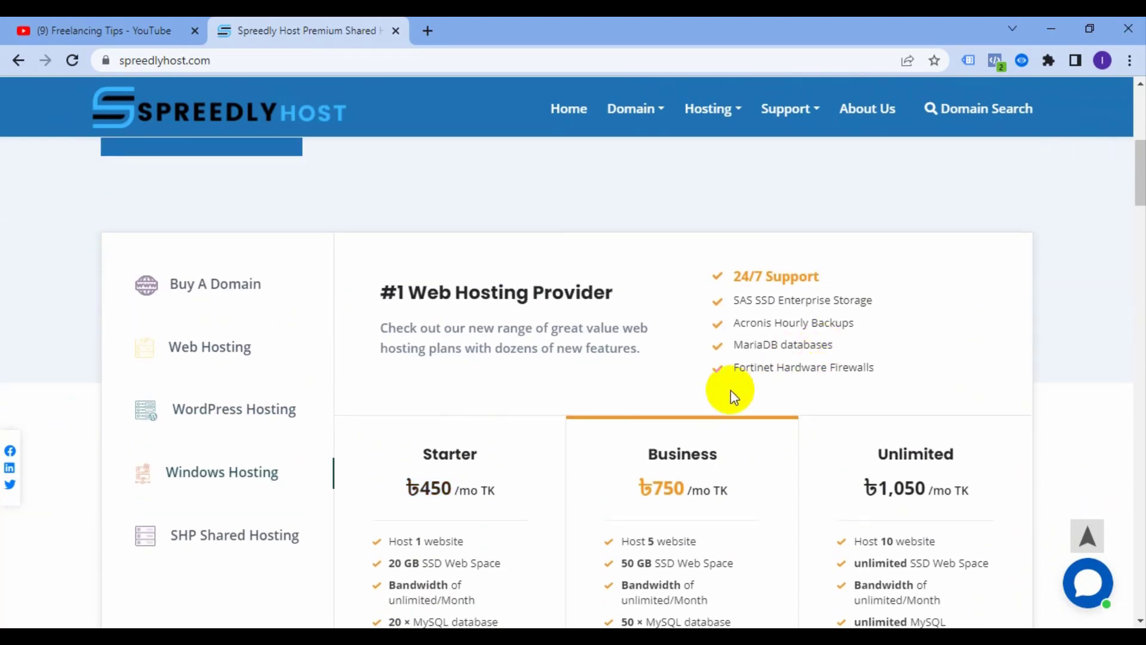
scroll(883, 447, down, 3)
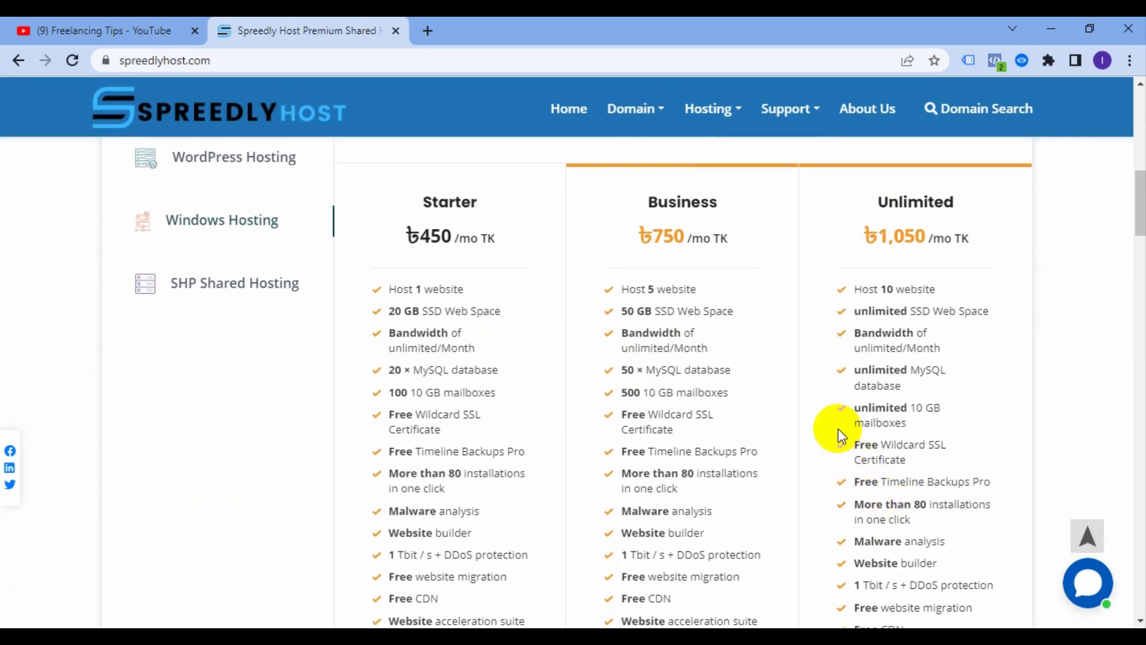
scroll(860, 426, up, 8)
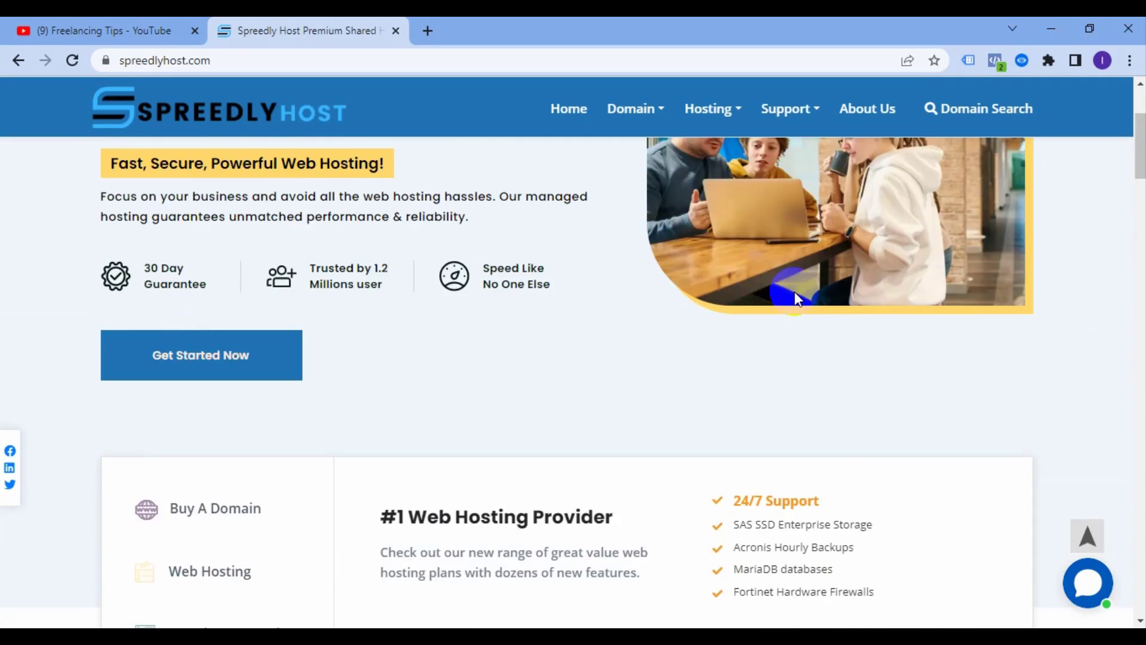
scroll(733, 447, down, 1)
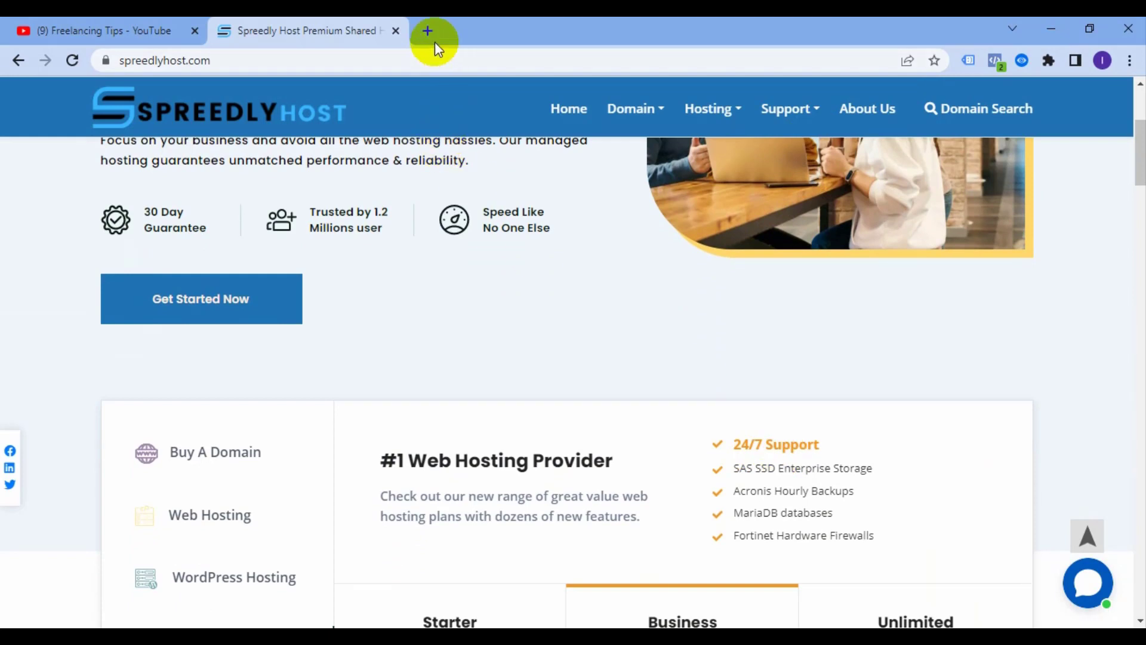
Close the Spreedly Host page and look over the home page of the Freelancing Tips YouTube channel
click(395, 31)
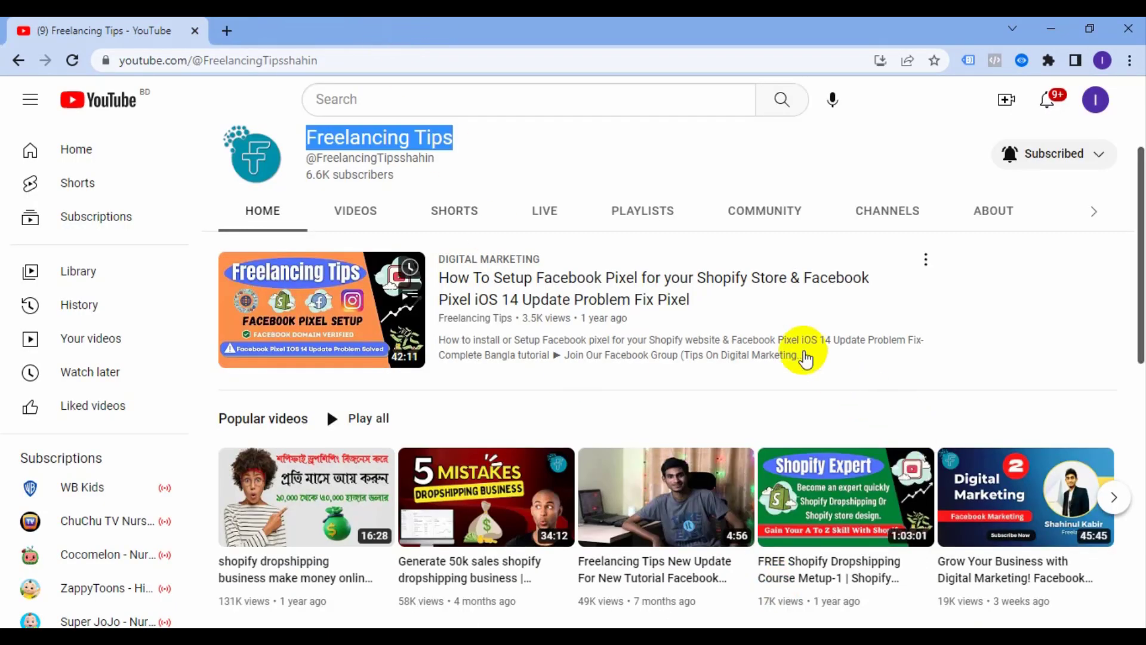
click(617, 166)
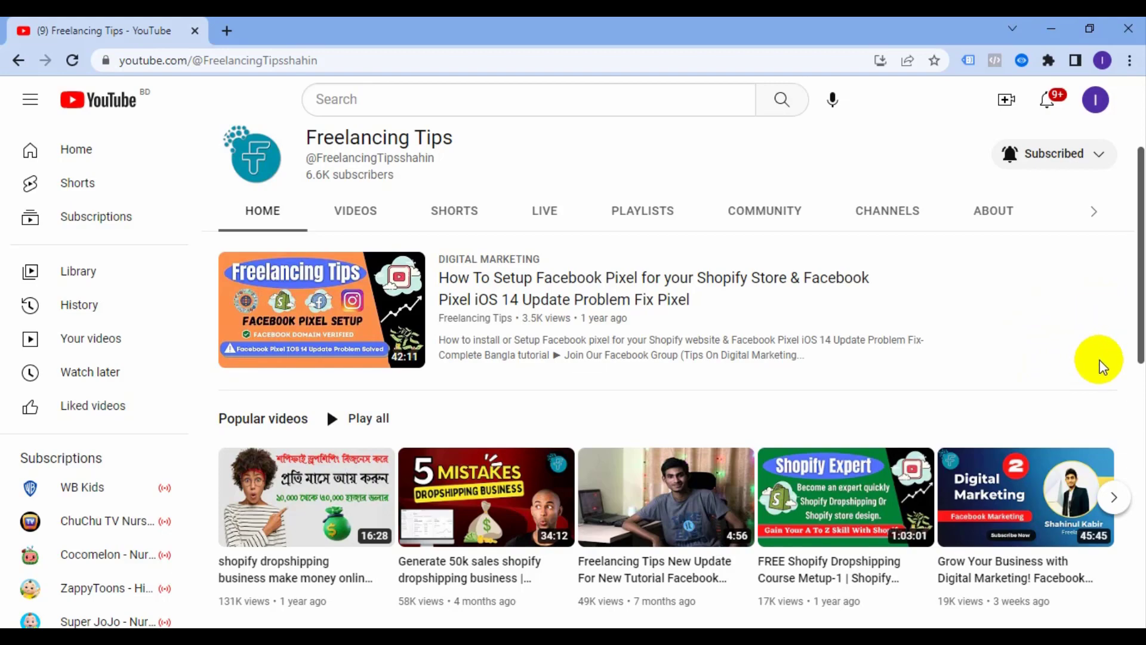
scroll(1073, 394, down, 8)
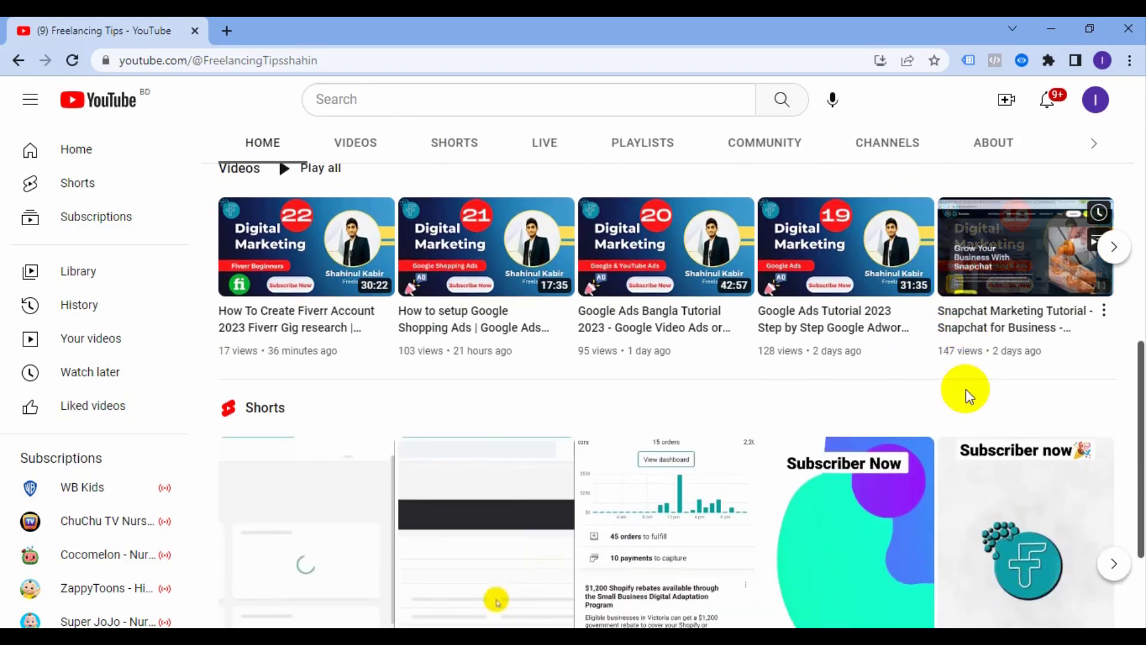
scroll(967, 379, up, 7)
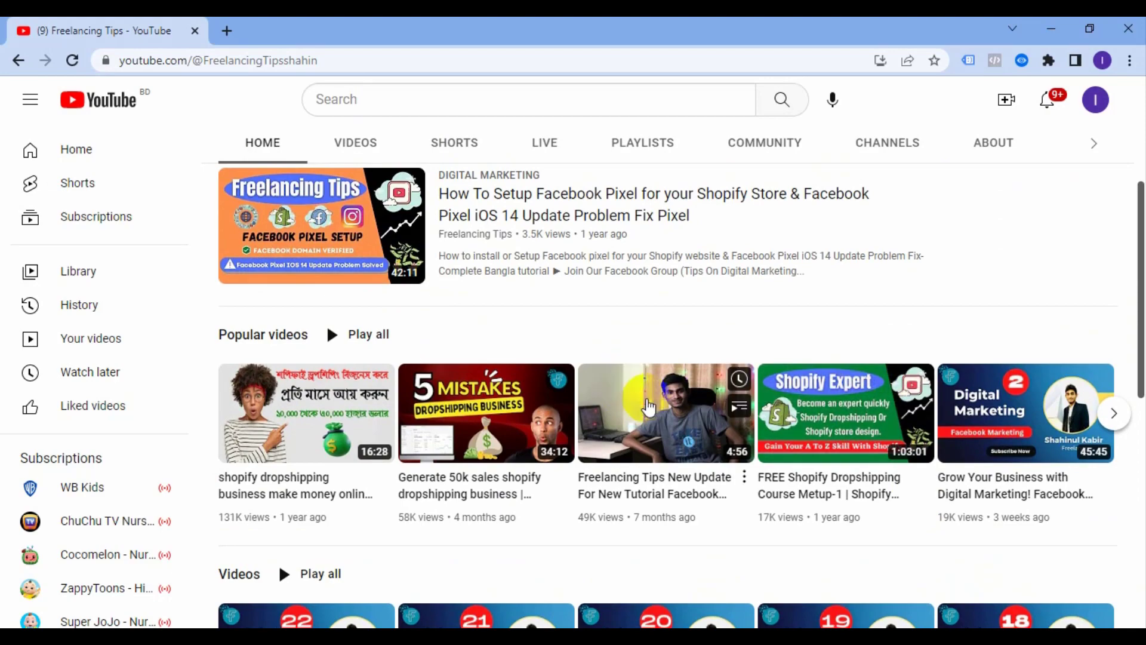
Open the Freelancing Tips channel's list of all videos and browse the Digital Marketing tutorials back to the Shopify dropshipping ones
scroll(650, 407, up, 3)
click(358, 294)
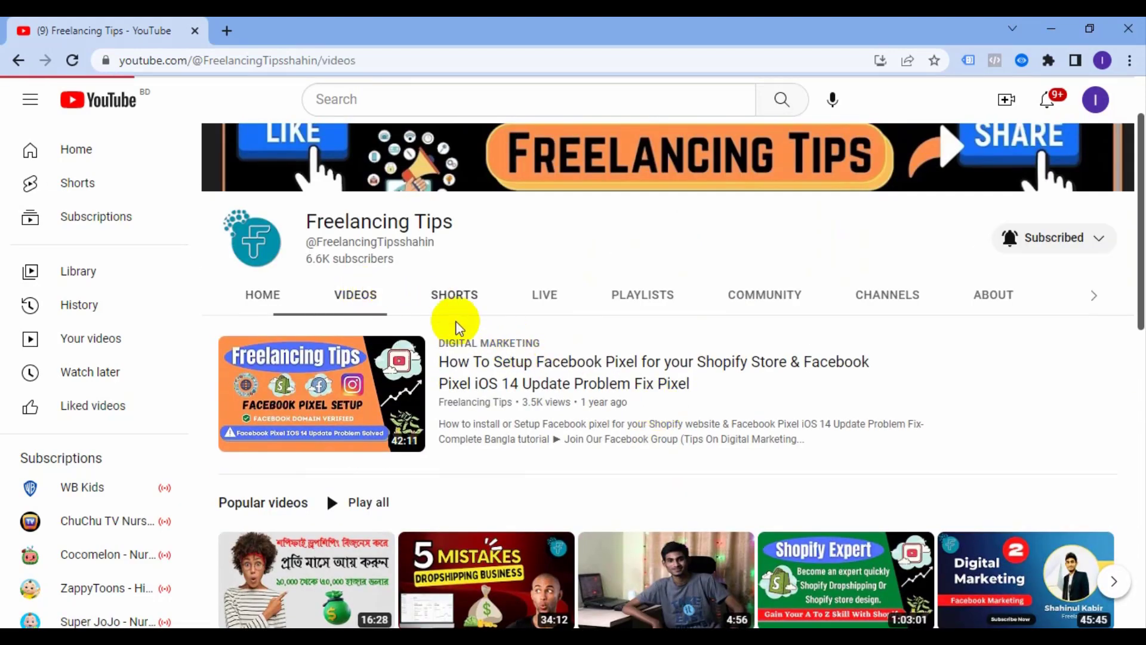
scroll(686, 481, down, 10)
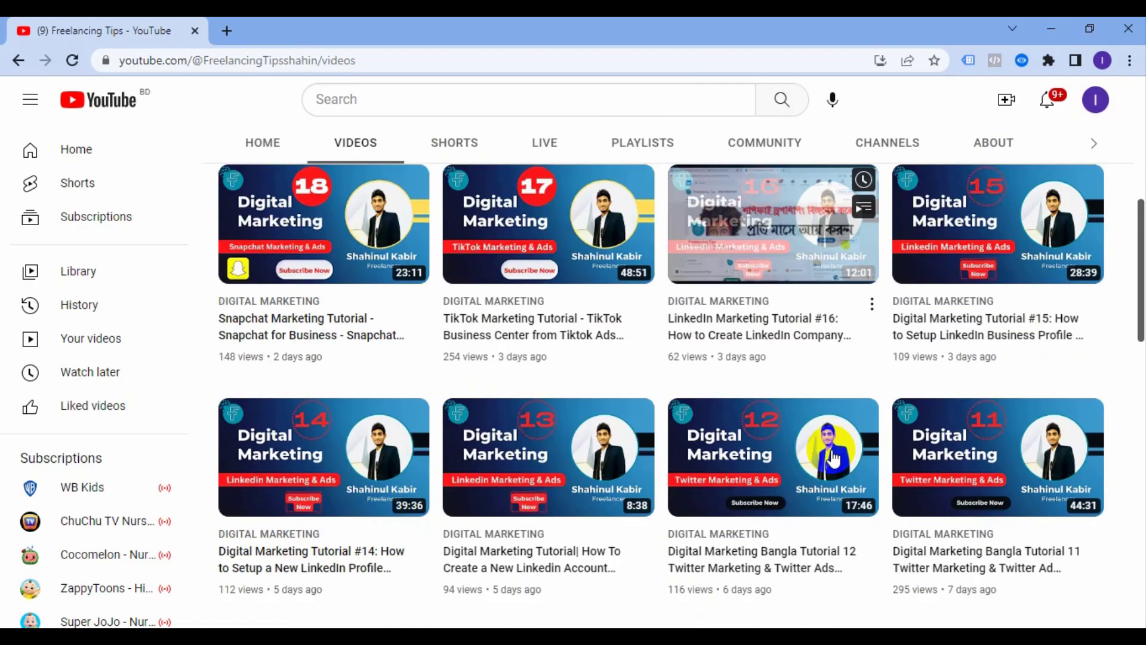
scroll(808, 492, down, 4)
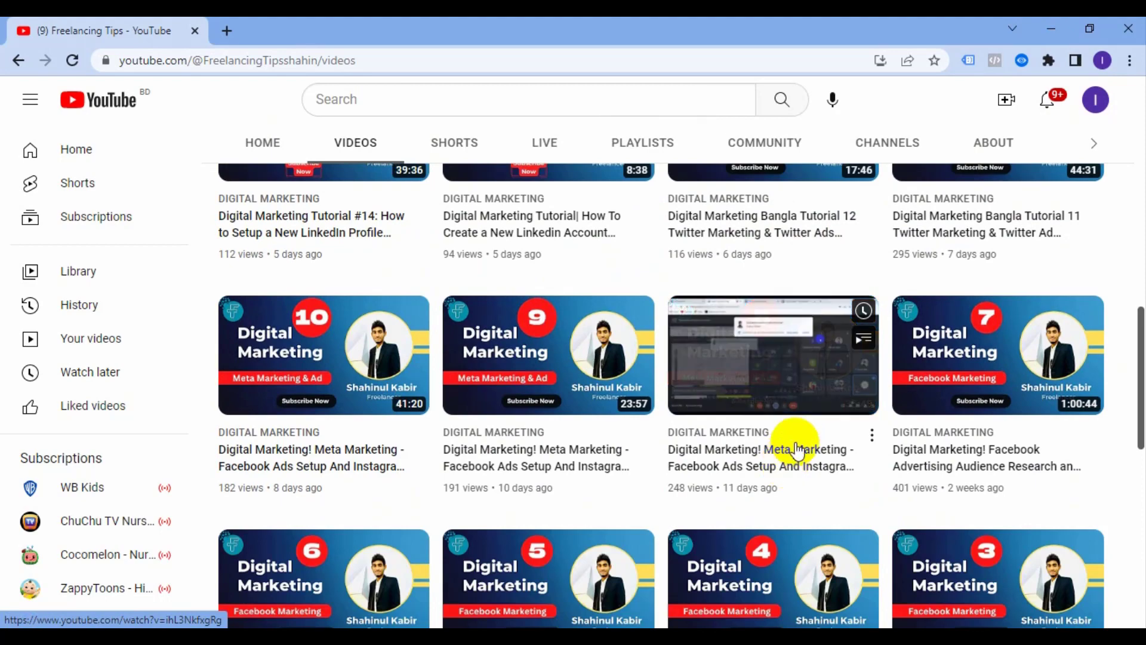
scroll(834, 465, down, 5)
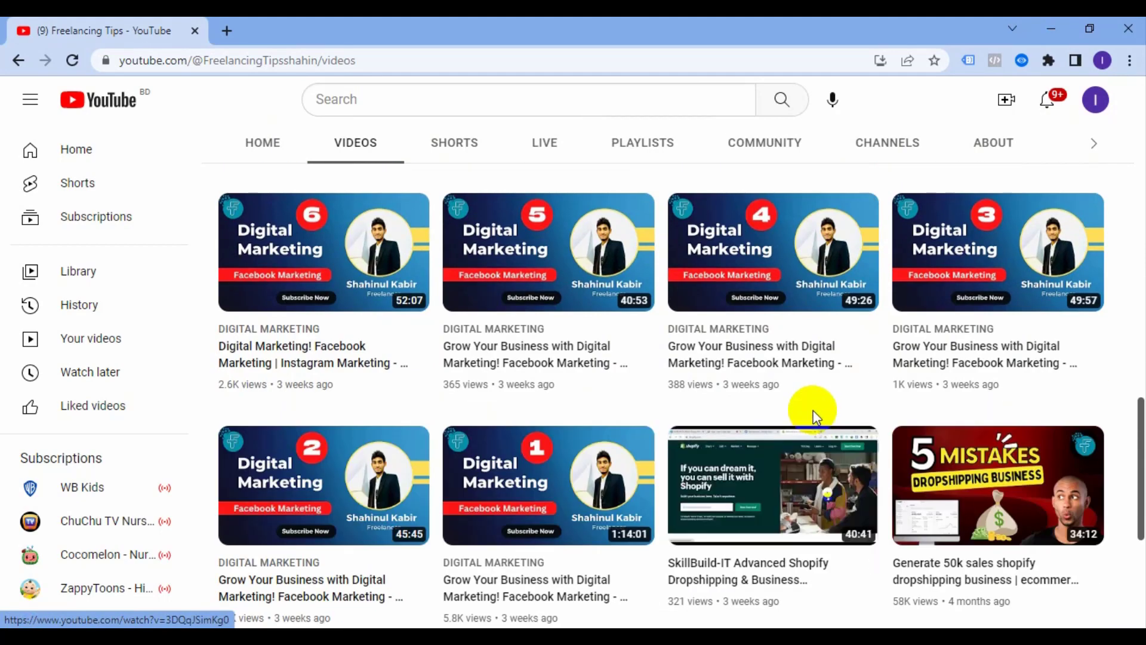